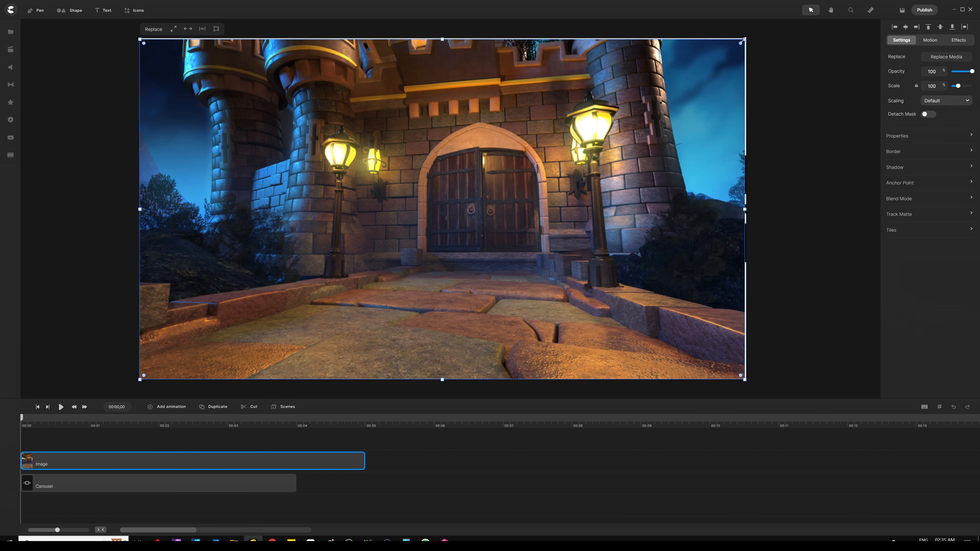
# - Scale the castle gate image to 62% and fit it exactly over the carousel's central panel
pyautogui.moveTo(745, 38); pyautogui.dragTo(478, 189)
pyautogui.moveTo(280, 291); pyautogui.dragTo(395, 209)
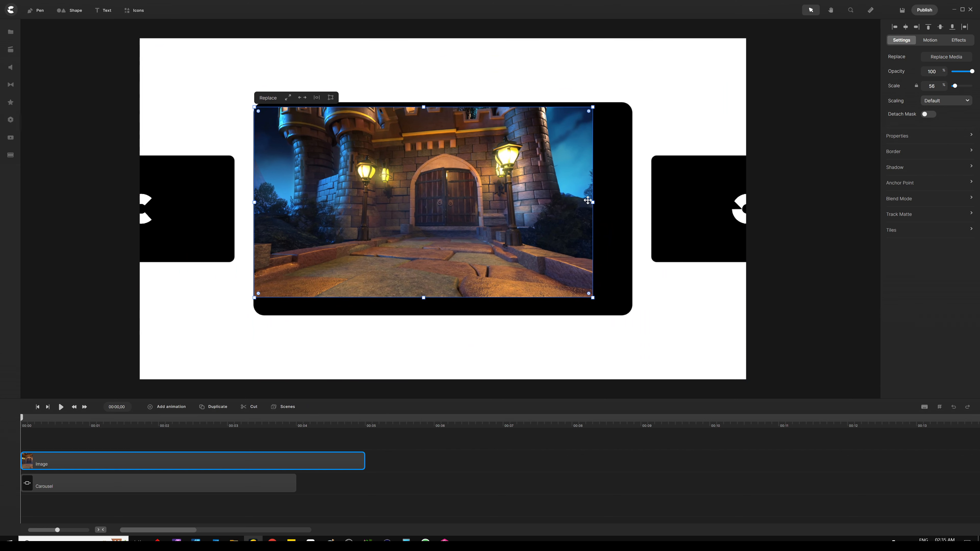
pyautogui.moveTo(548, 171); pyautogui.dragTo(545, 169)
pyautogui.moveTo(591, 292); pyautogui.dragTo(633, 312)
pyautogui.moveTo(542, 262); pyautogui.dragTo(543, 263)
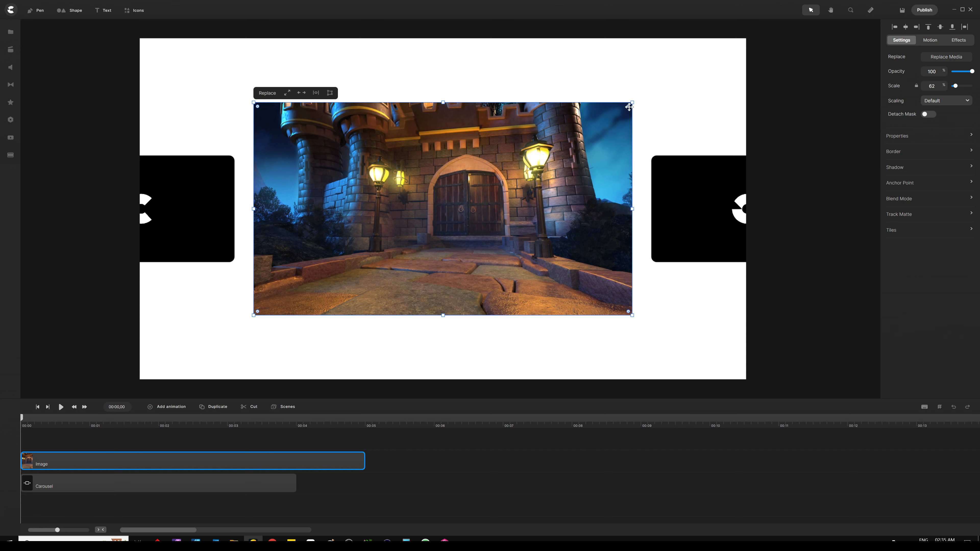
# - Round the castle gate image's corners to match the central panel and extend its clip slightly past the 5-second mark
pyautogui.moveTo(629, 107)
pyautogui.mouseDown()
pyautogui.moveTo(611, 126)
pyautogui.moveTo(621, 116)
pyautogui.mouseUp()
pyautogui.moveTo(368, 464); pyautogui.dragTo(383, 463)
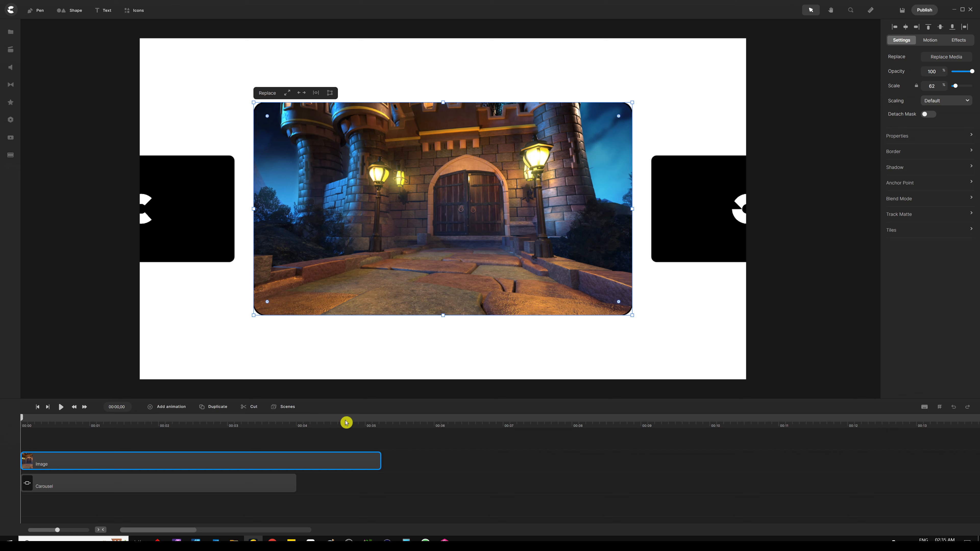
pyautogui.click(262, 439)
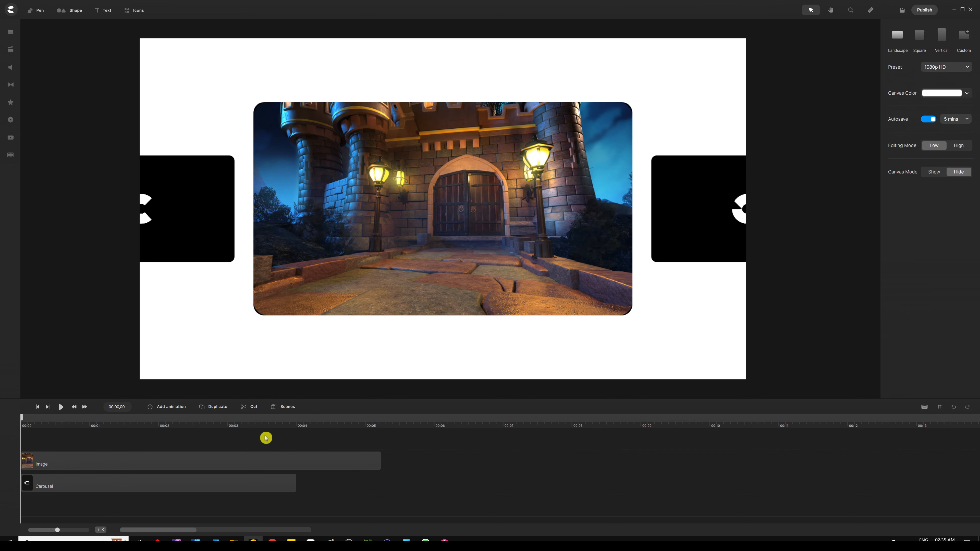
# - Add the 3D Wizzard character, shrink it, and stand it on the path in front of the castle gate
pyautogui.click(11, 50)
pyautogui.click(41, 166)
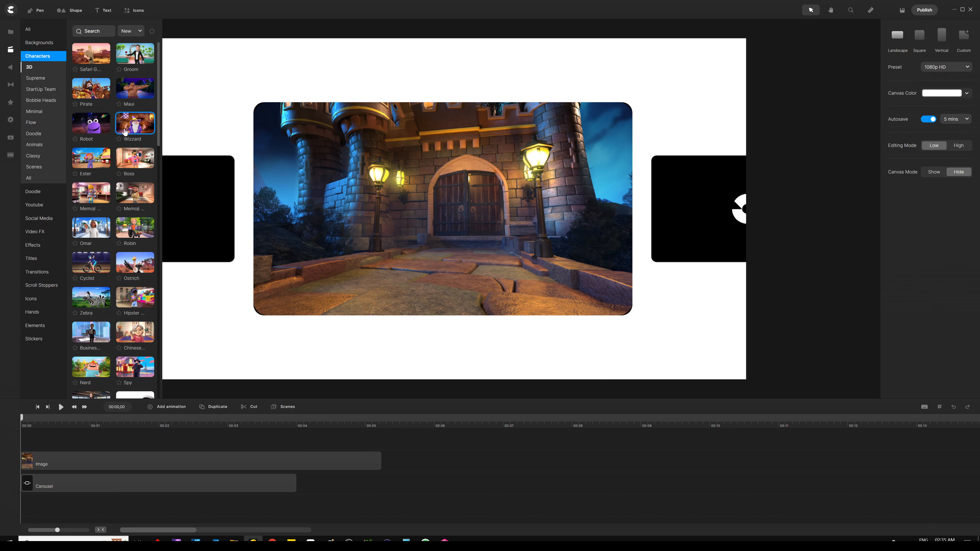
pyautogui.moveTo(135, 122); pyautogui.dragTo(449, 199)
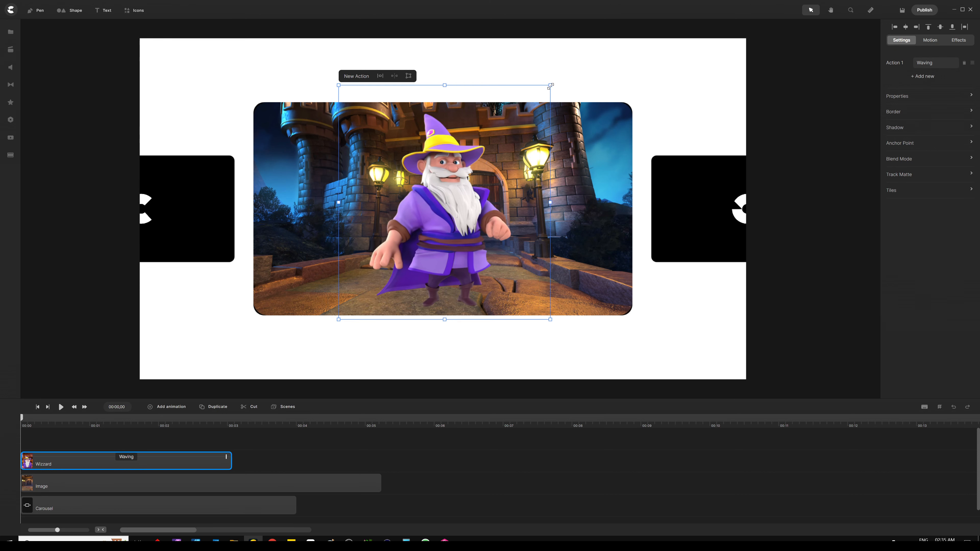
pyautogui.moveTo(551, 86); pyautogui.dragTo(503, 159)
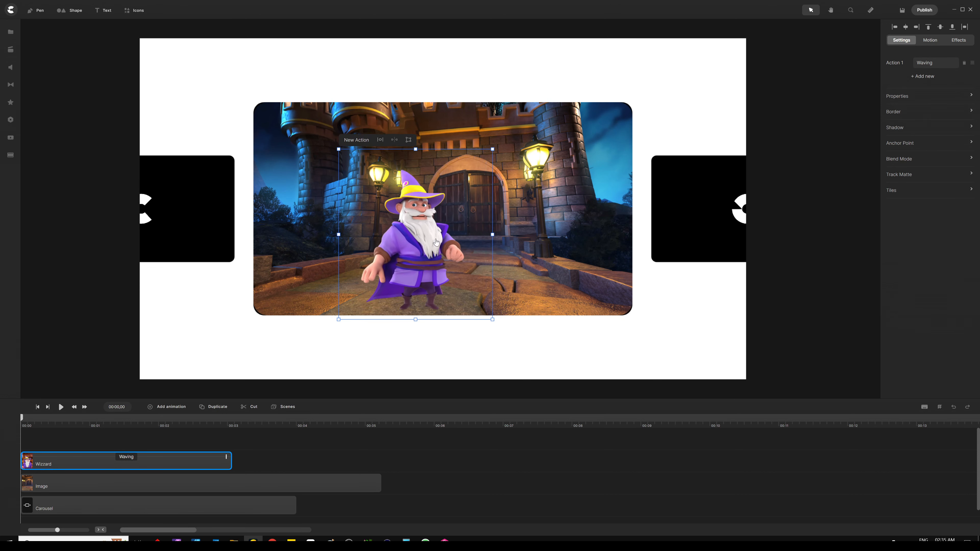
pyautogui.moveTo(436, 242); pyautogui.dragTo(456, 238)
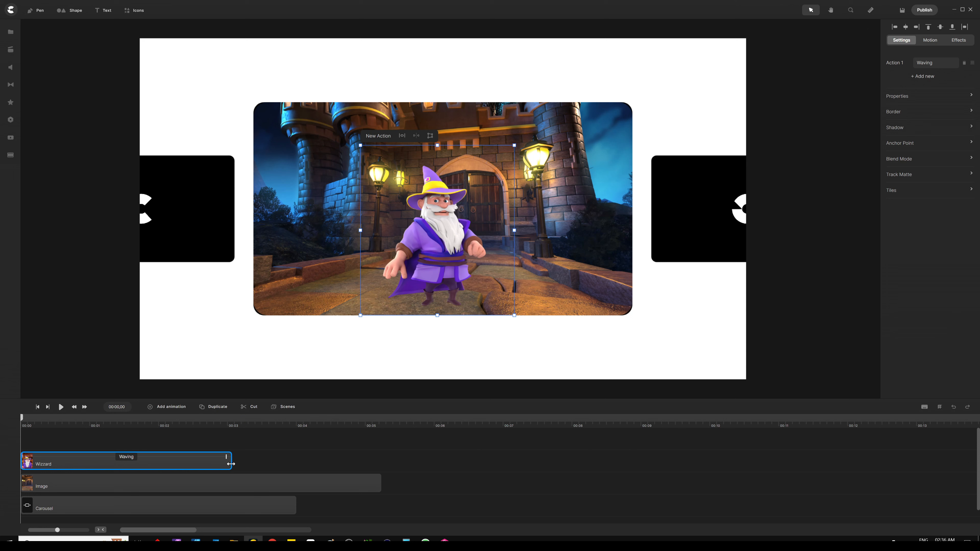
# - Extend the Wizzard's Waving action so its clip ends together with the castle image clip
pyautogui.click(220, 462)
pyautogui.moveTo(227, 458); pyautogui.dragTo(376, 457)
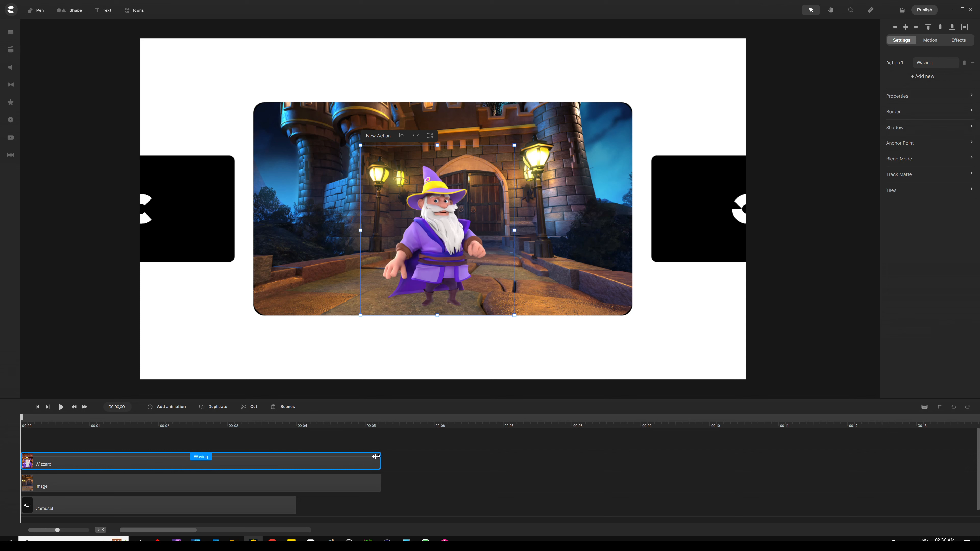
pyautogui.click(328, 446)
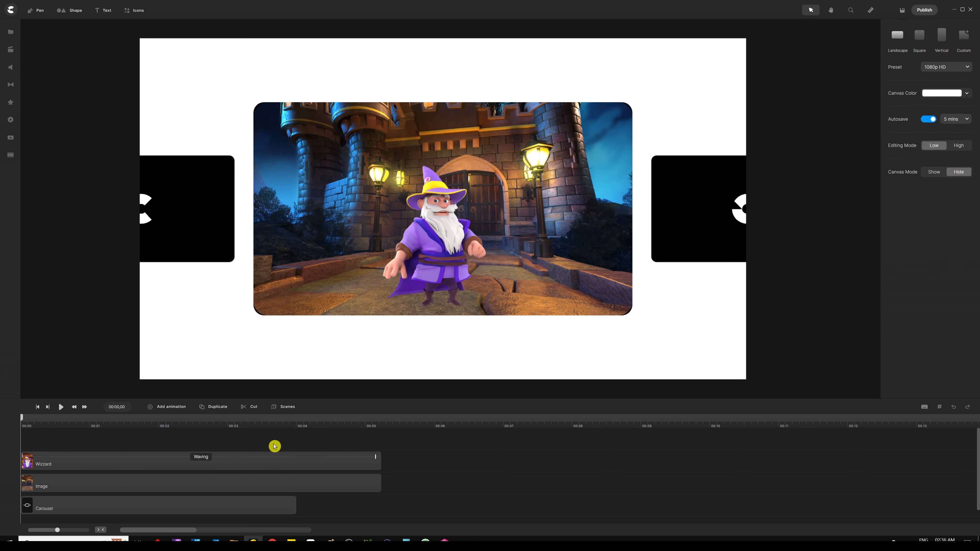
# - Group the Wizzard and castle image layers and rename the group "Screen 1"
pyautogui.moveTo(289, 443); pyautogui.dragTo(262, 484)
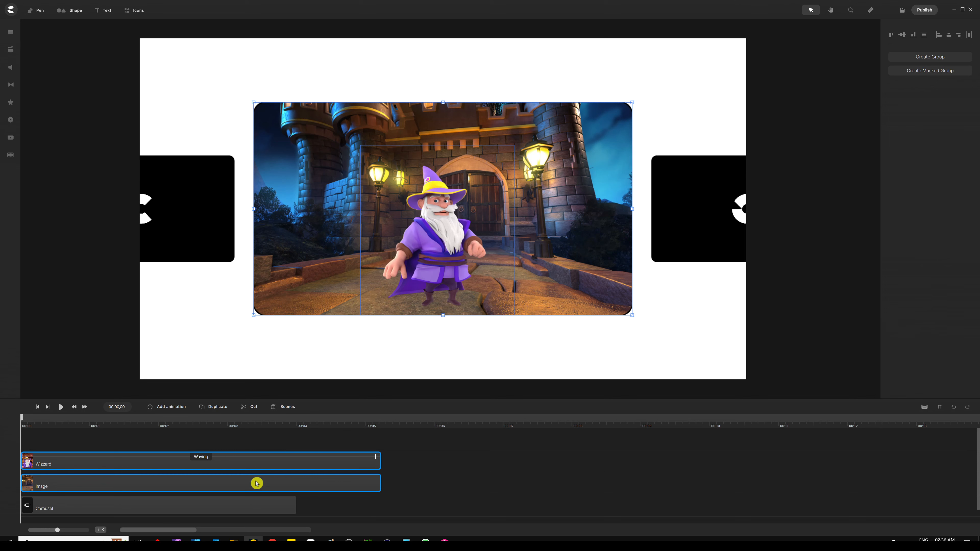
pyautogui.hotkey('ctrl', 'g')
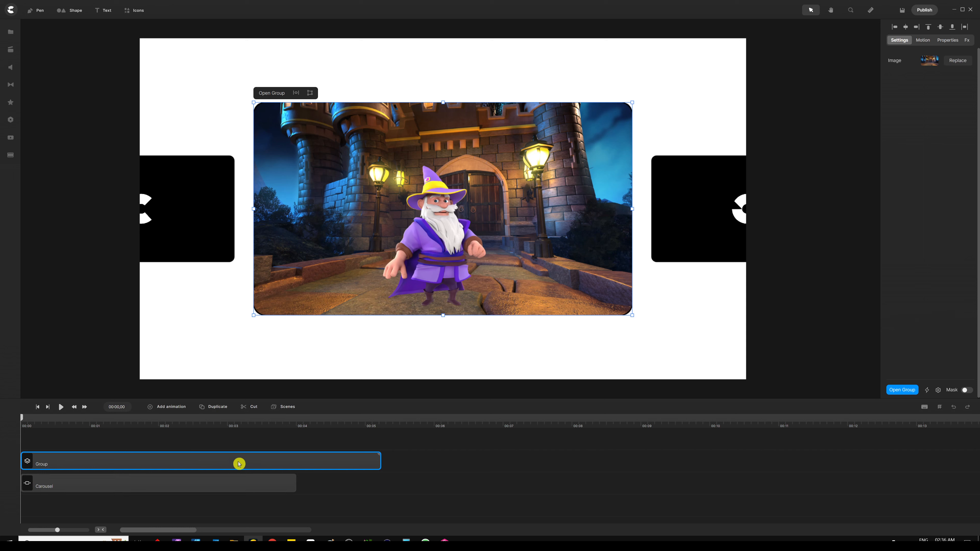
pyautogui.rightClick(240, 462)
pyautogui.click(258, 353)
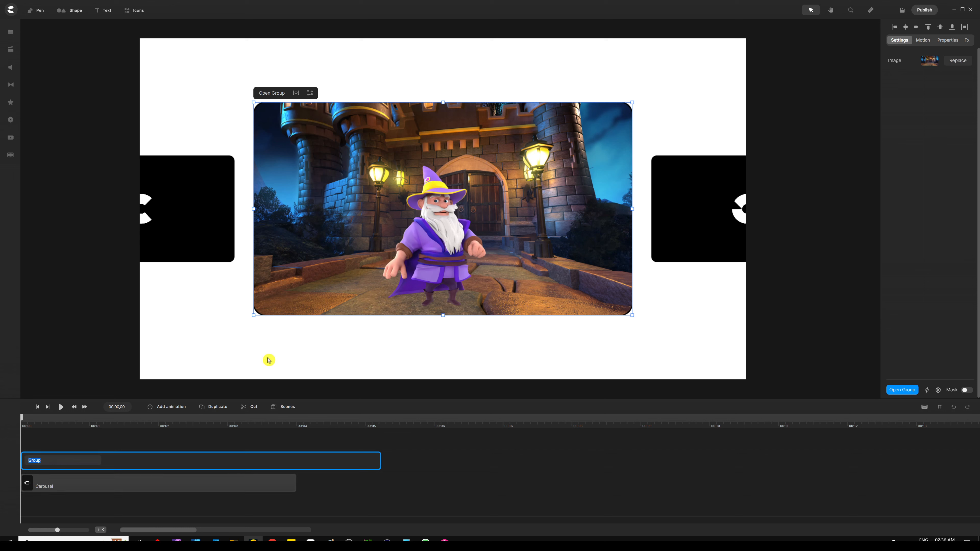
pyautogui.write('Screen 1')
pyautogui.press('Return')
pyautogui.click(219, 440)
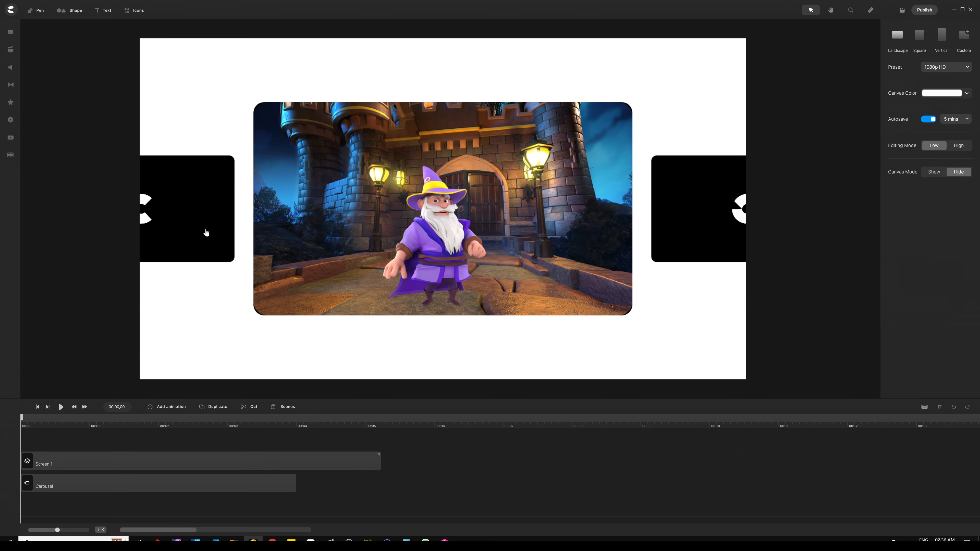
# - Add the 3D castle interior background with the red curtains and desk, and set its scale to 51%
pyautogui.click(11, 50)
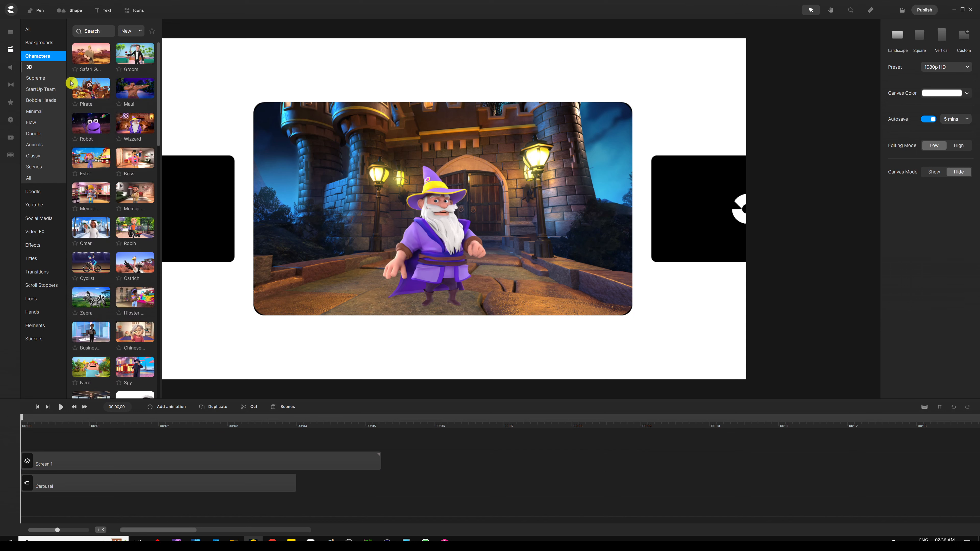
pyautogui.click(39, 42)
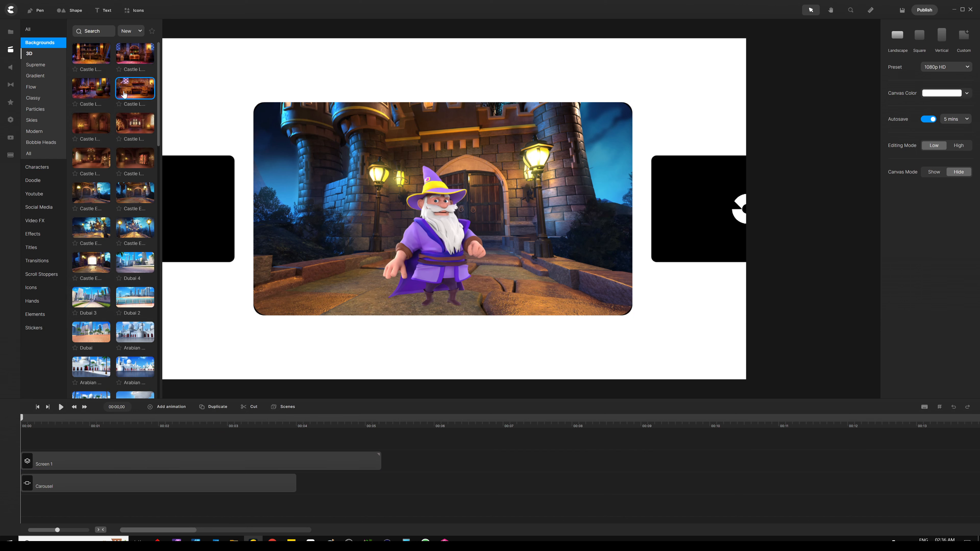
pyautogui.moveTo(135, 123); pyautogui.dragTo(410, 215)
pyautogui.click(8, 51)
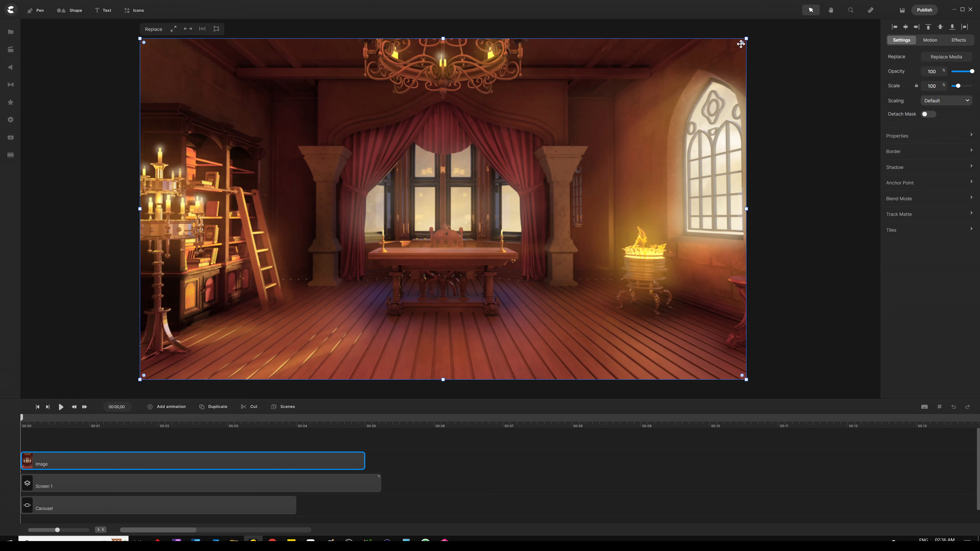
pyautogui.click(923, 89)
pyautogui.write('51')
pyautogui.press('Return')
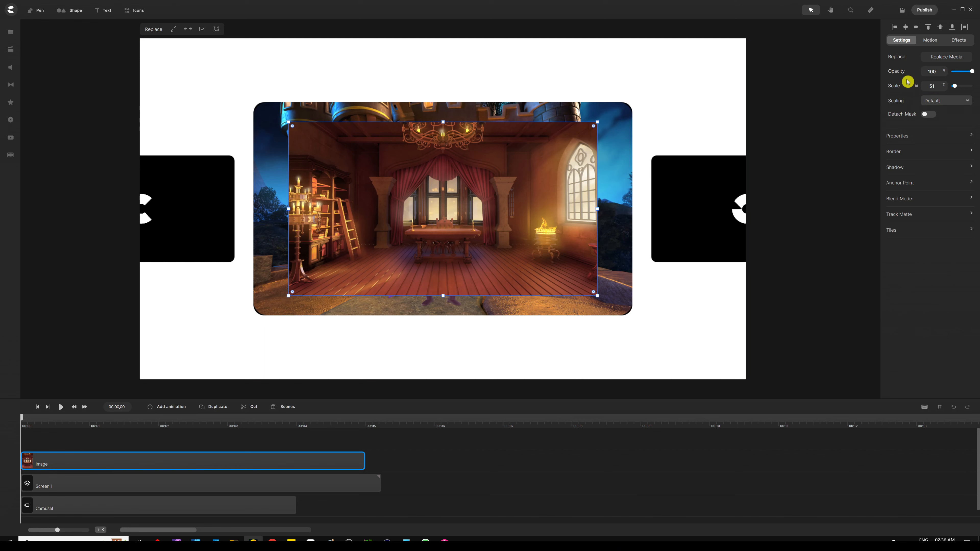
# - Shrink the castle interior image to 33% and move it over the carousel's left panel
pyautogui.moveTo(523, 219); pyautogui.dragTo(406, 228)
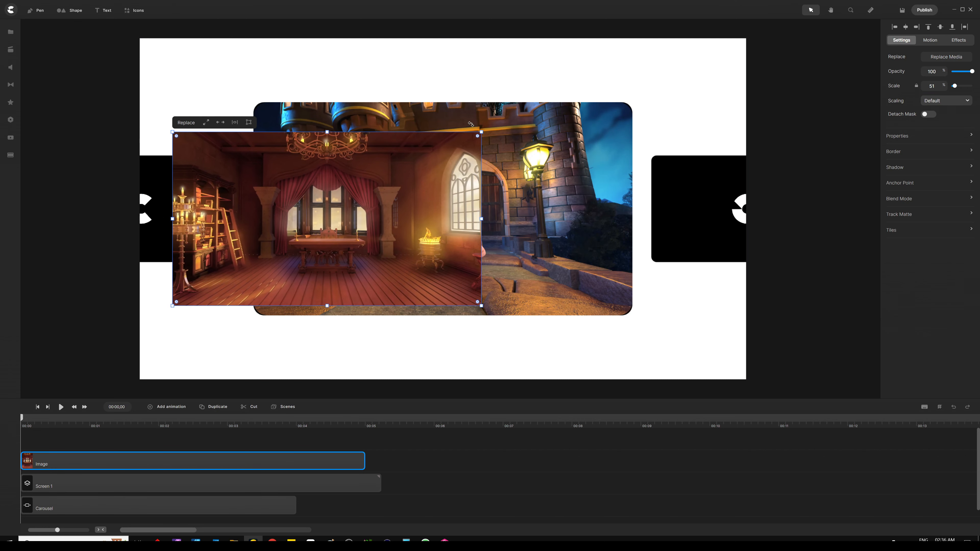
pyautogui.moveTo(483, 133); pyautogui.dragTo(372, 194)
pyautogui.moveTo(318, 249); pyautogui.dragTo(176, 203)
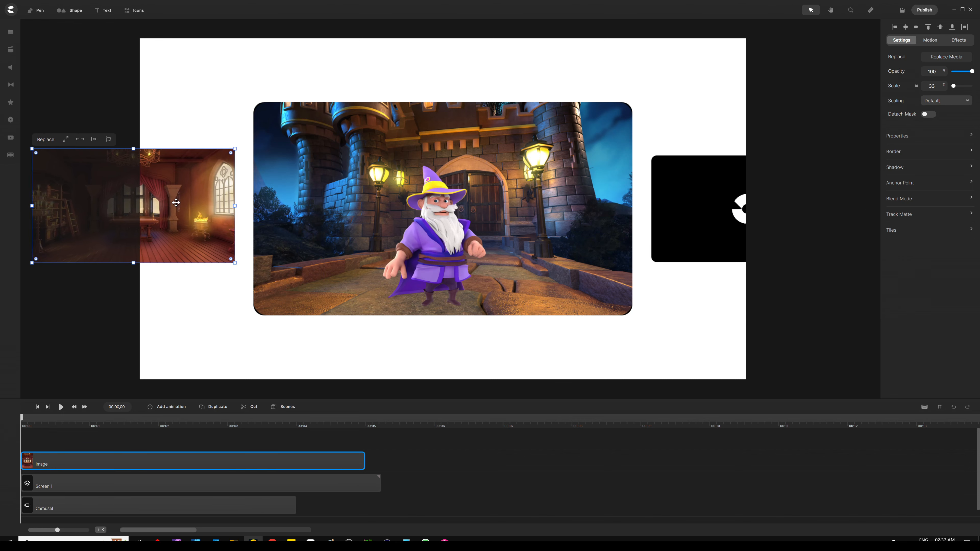
pyautogui.moveTo(234, 149); pyautogui.dragTo(220, 178)
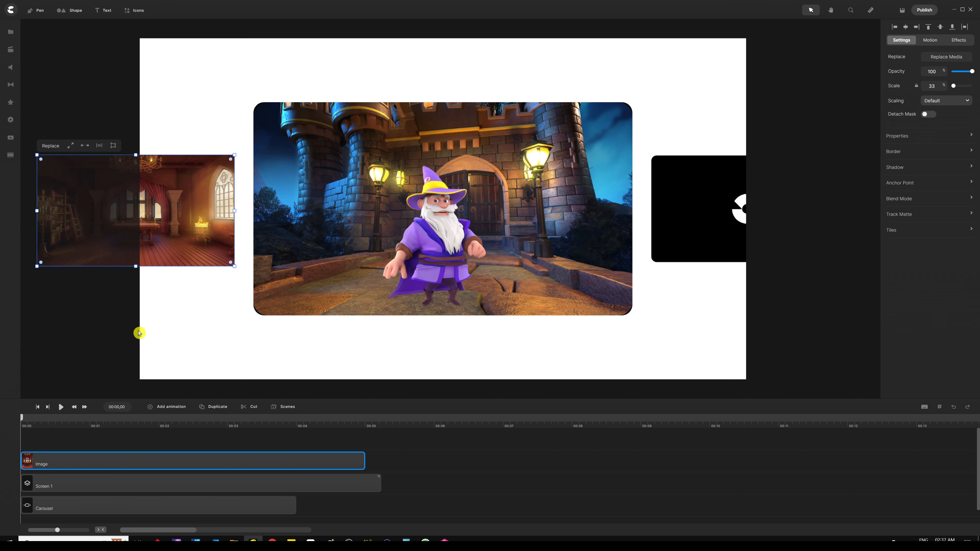
pyautogui.click(122, 327)
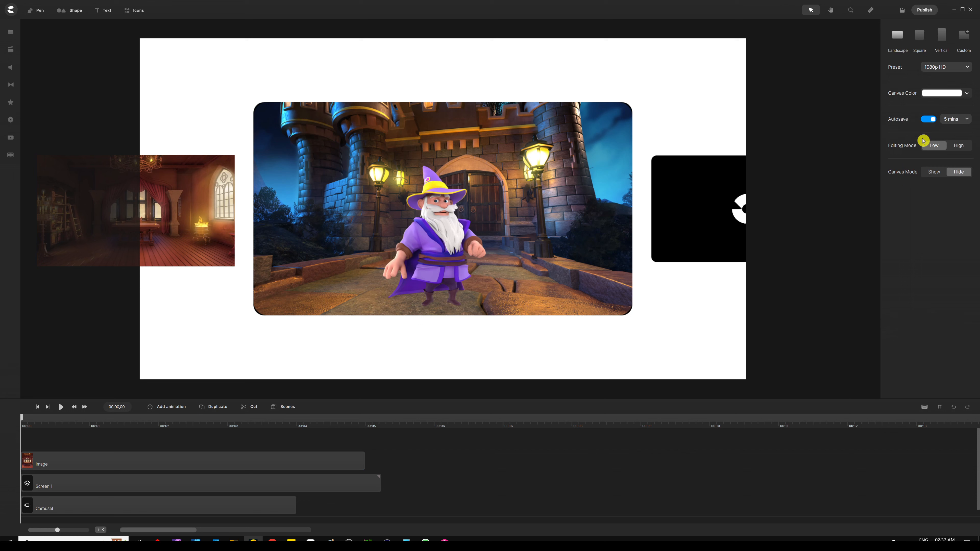
# - Show content outside the canvas and reduce the castle interior image to 31% so it fits the left panel
pyautogui.click(935, 172)
pyautogui.scroll(-3, 718, 210)
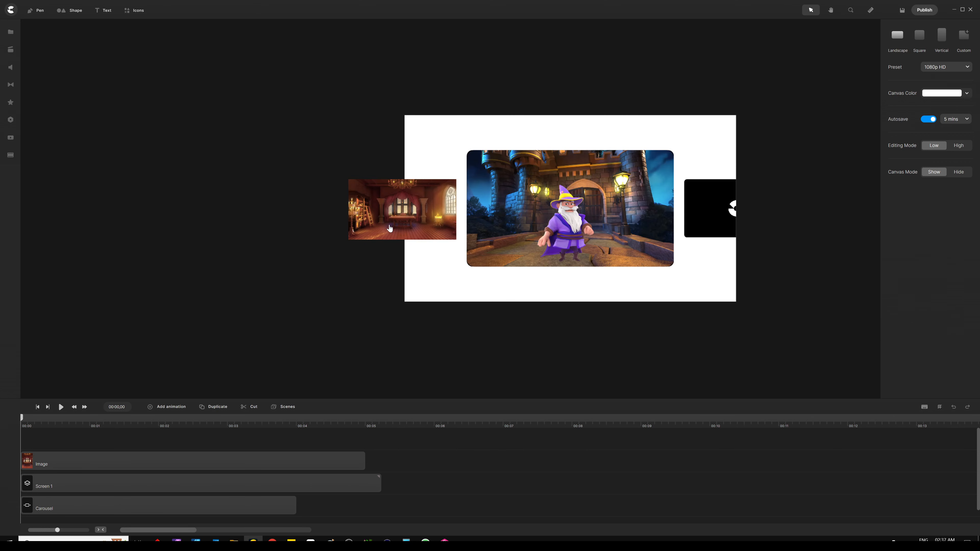
pyautogui.scroll(3, 357, 219)
pyautogui.click(464, 204)
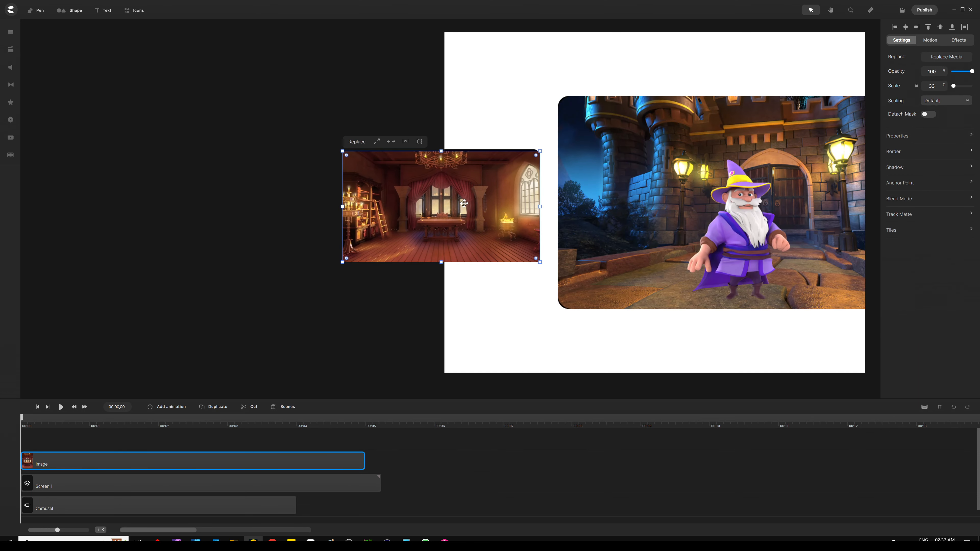
pyautogui.moveTo(465, 201); pyautogui.dragTo(465, 201)
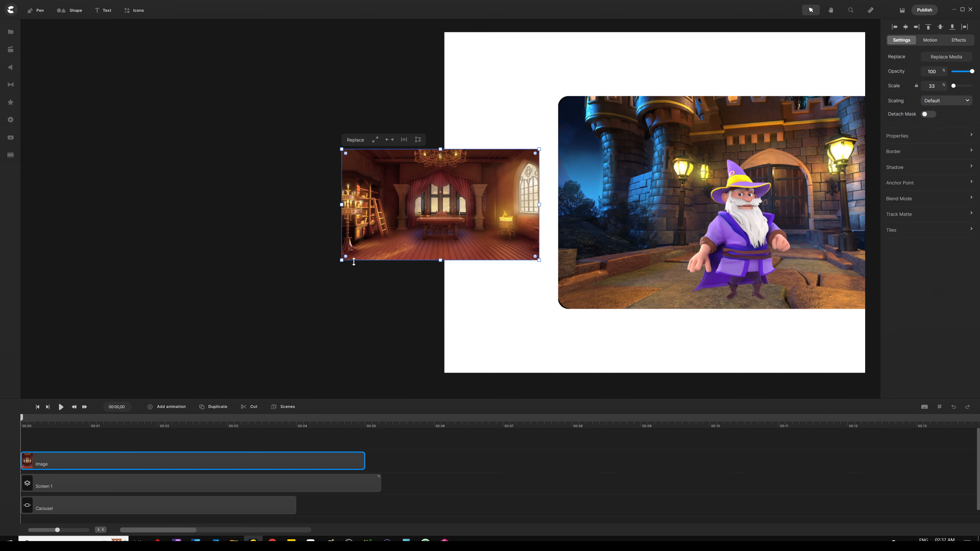
pyautogui.moveTo(342, 261)
pyautogui.mouseDown()
pyautogui.moveTo(394, 223)
pyautogui.moveTo(345, 253)
pyautogui.mouseUp()
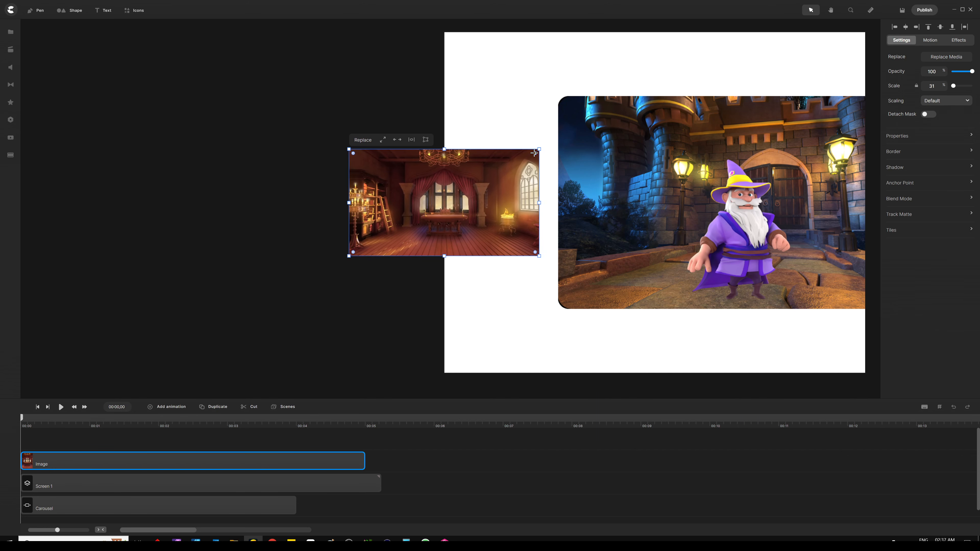
# - Round the castle interior image's corners slightly and extend its clip to the end of the Screen 1 clip
pyautogui.moveTo(534, 153)
pyautogui.mouseDown()
pyautogui.moveTo(524, 162)
pyautogui.moveTo(534, 155)
pyautogui.mouseUp()
pyautogui.click(323, 183)
pyautogui.hotkey('ctrl', '0')
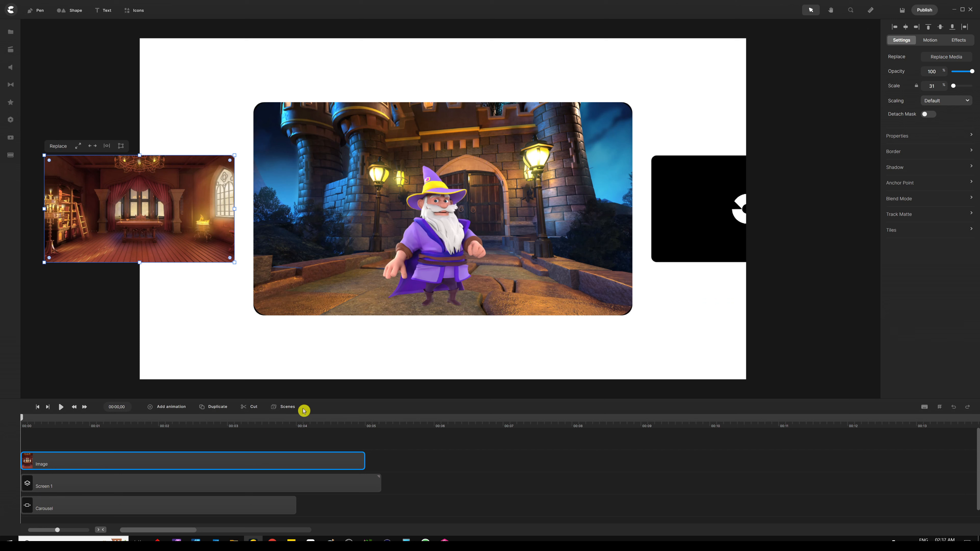
pyautogui.moveTo(365, 461); pyautogui.dragTo(380, 459)
# - Add the 3D character Ester to the scene from the character library
pyautogui.click(9, 53)
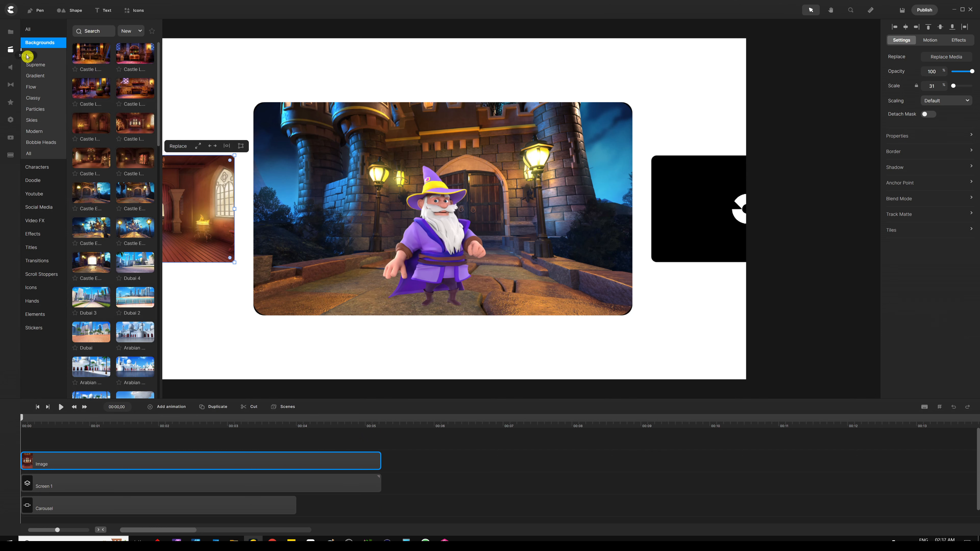
pyautogui.click(42, 170)
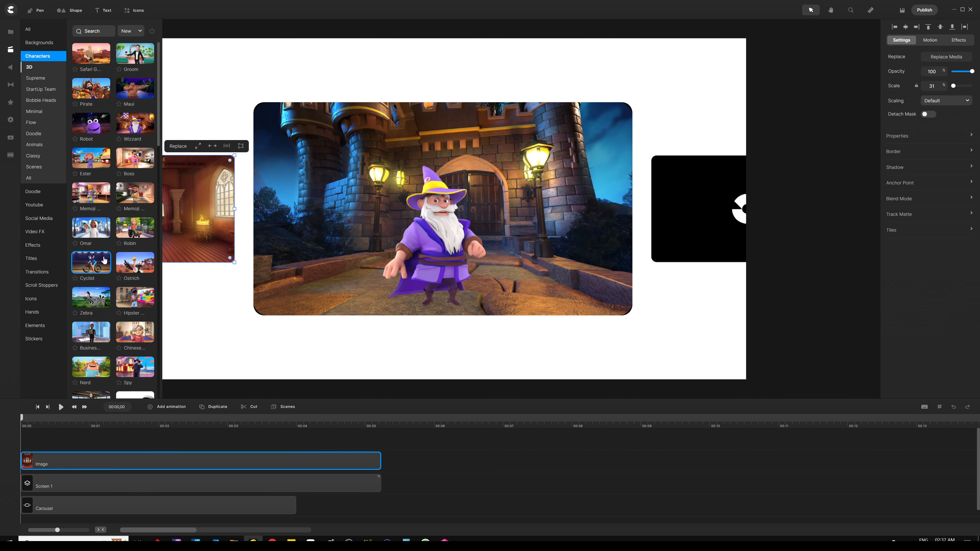
pyautogui.click(96, 159)
pyautogui.click(11, 44)
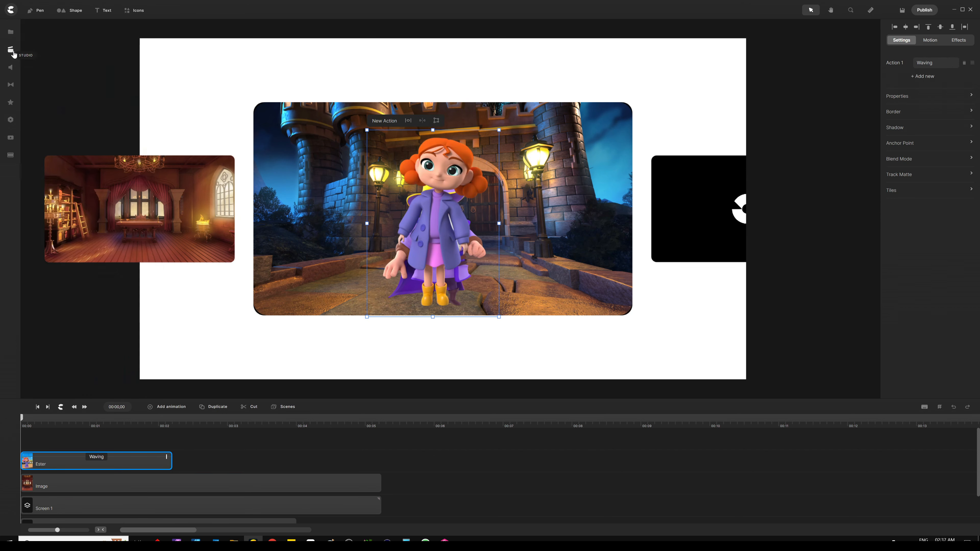
# - Shrink Ester to stand inside the castle interior image and extend her Waving action to the end of that image's clip
pyautogui.moveTo(460, 179); pyautogui.dragTo(309, 163)
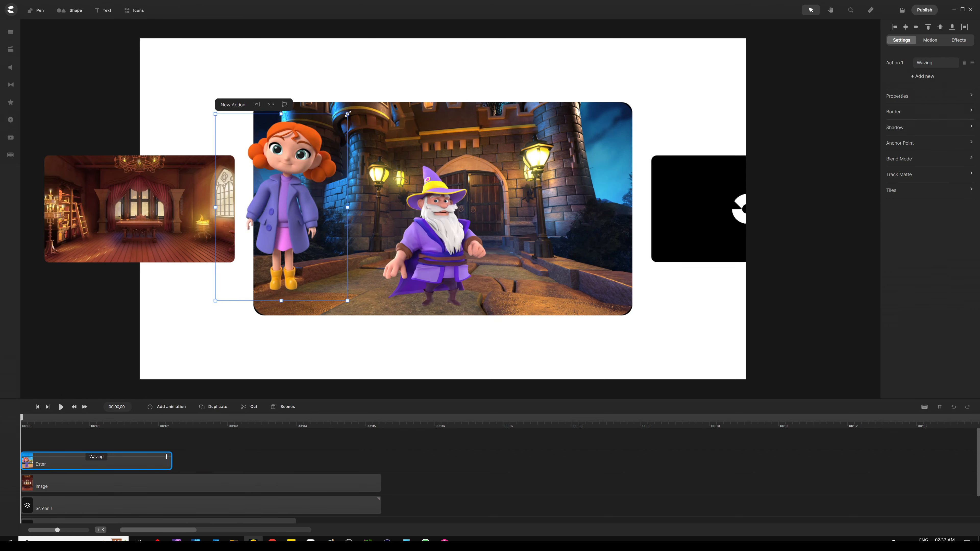
pyautogui.moveTo(347, 113); pyautogui.dragTo(295, 187)
pyautogui.moveTo(264, 235); pyautogui.dragTo(195, 202)
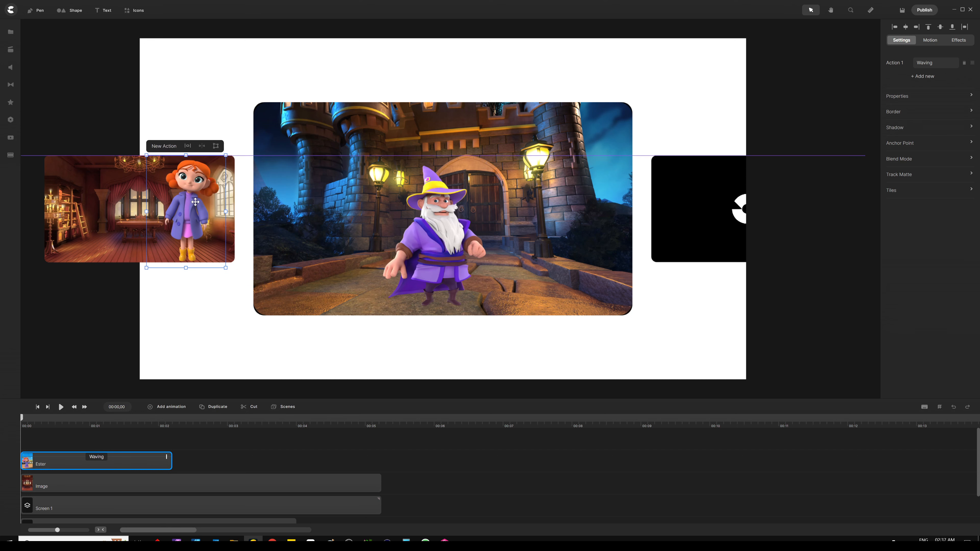
pyautogui.moveTo(226, 156); pyautogui.dragTo(205, 188)
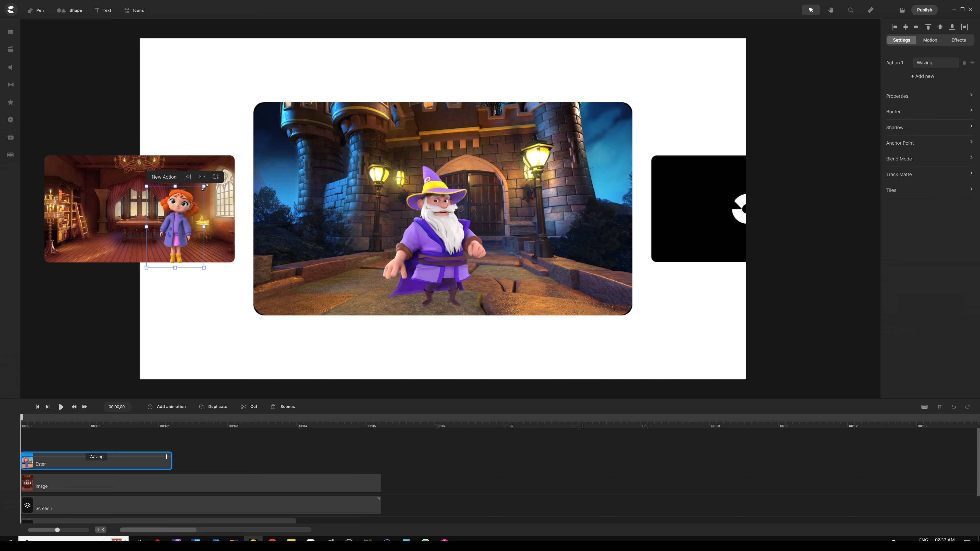
pyautogui.moveTo(181, 223); pyautogui.dragTo(188, 213)
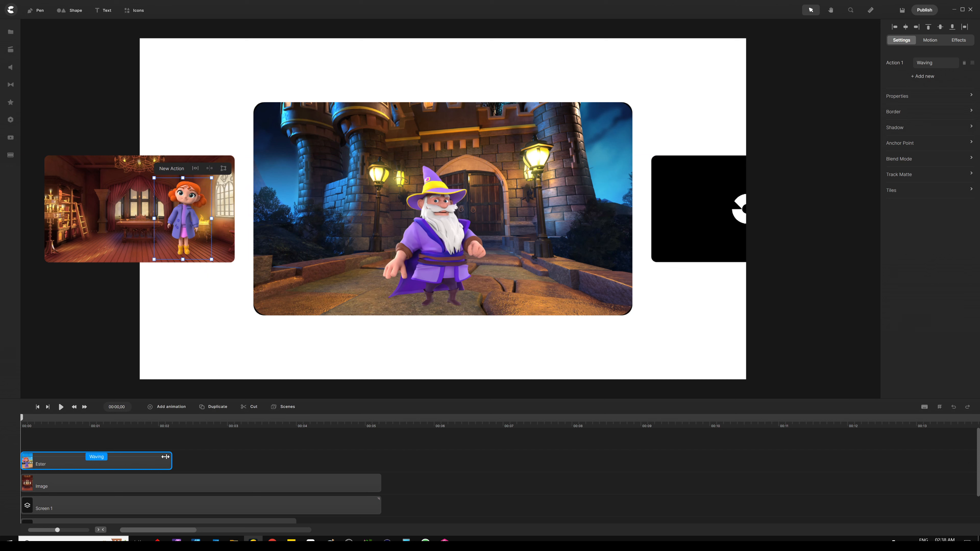
pyautogui.moveTo(165, 457); pyautogui.dragTo(374, 456)
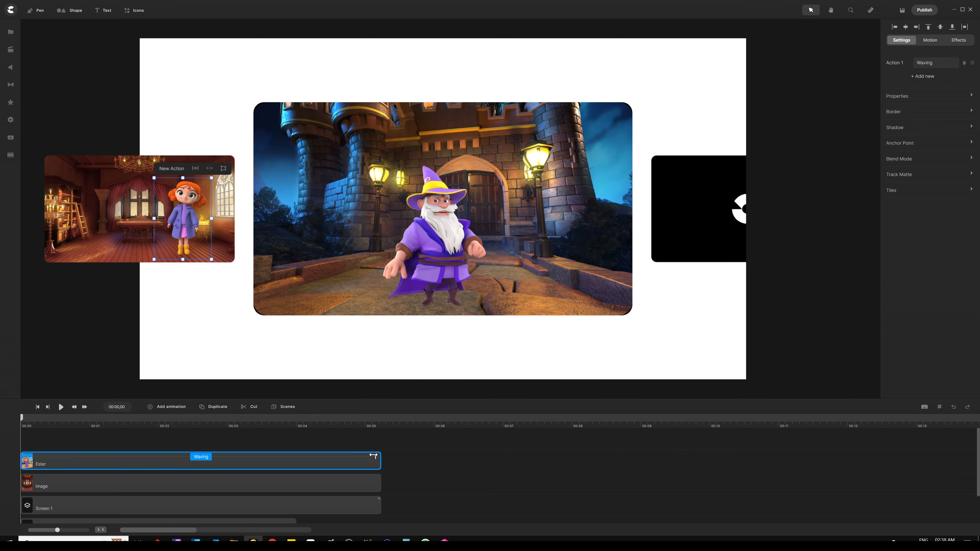
# - Group the Ester and castle interior image clips and rename the group as Screen 2
pyautogui.click(312, 444)
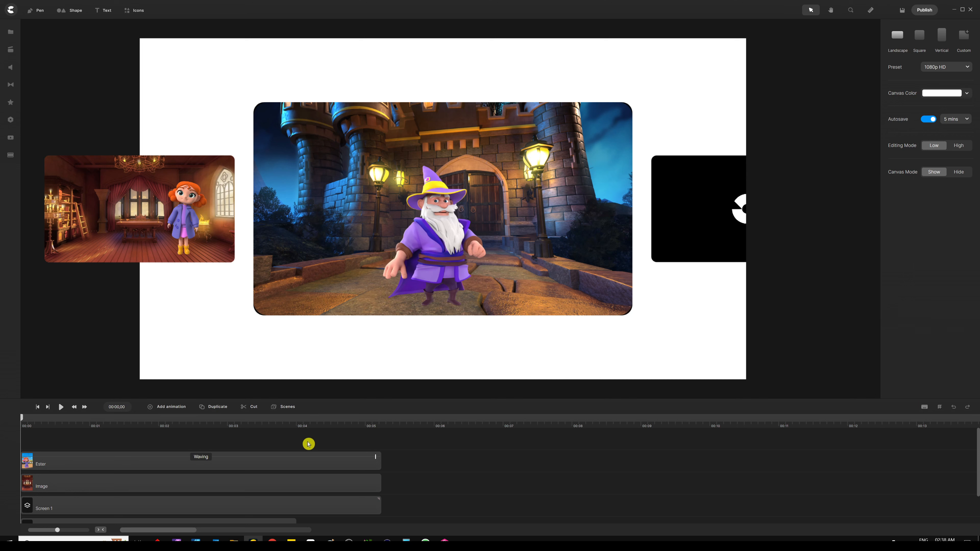
pyautogui.moveTo(312, 447); pyautogui.dragTo(287, 481)
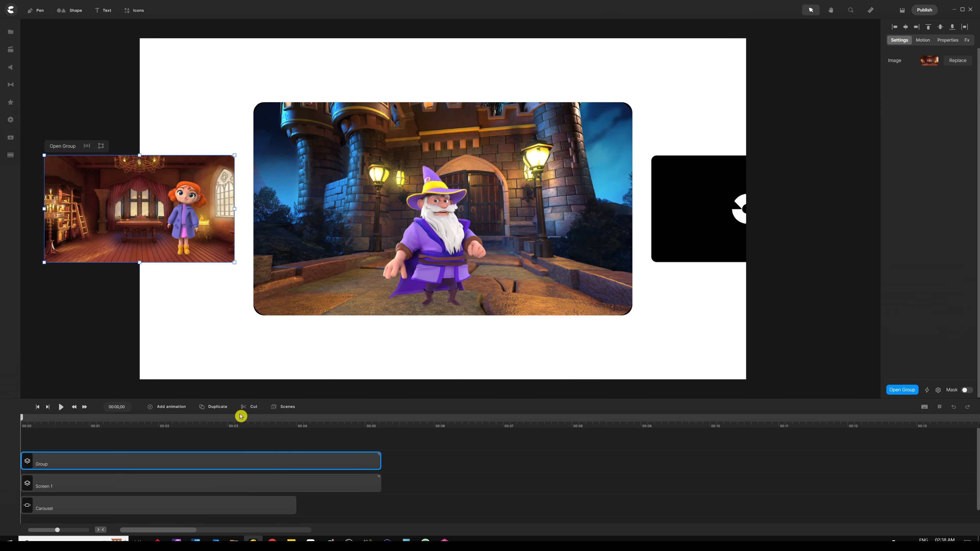
pyautogui.rightClick(258, 464)
pyautogui.click(281, 360)
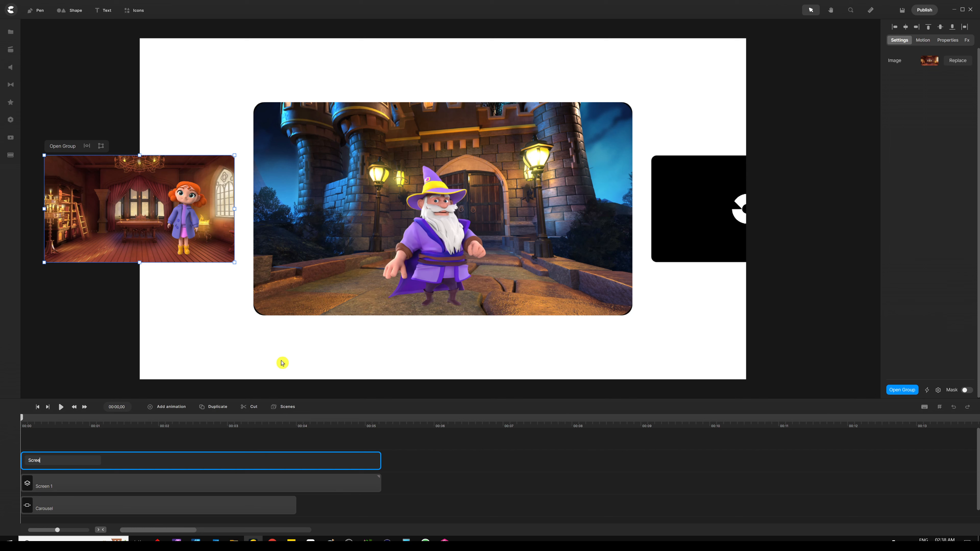
pyautogui.press('Return')
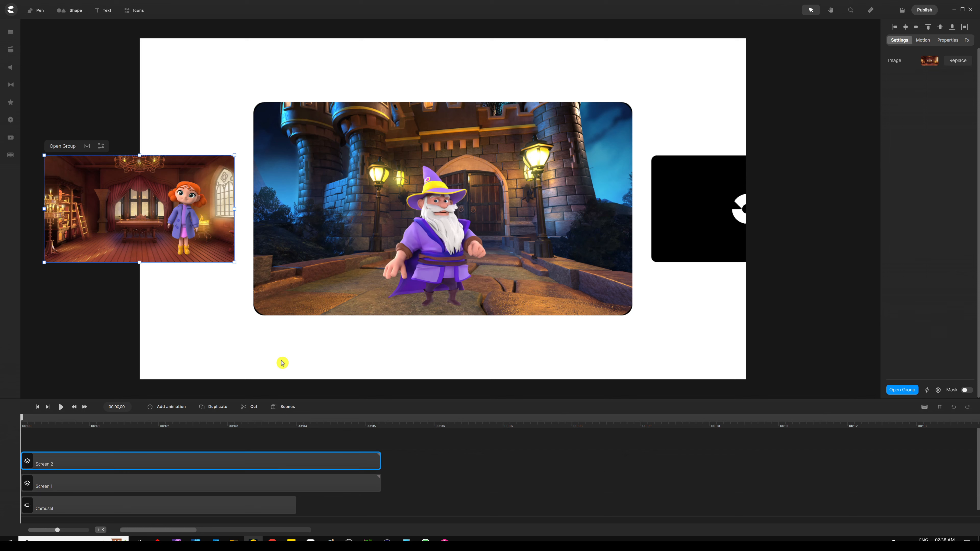
pyautogui.click(242, 442)
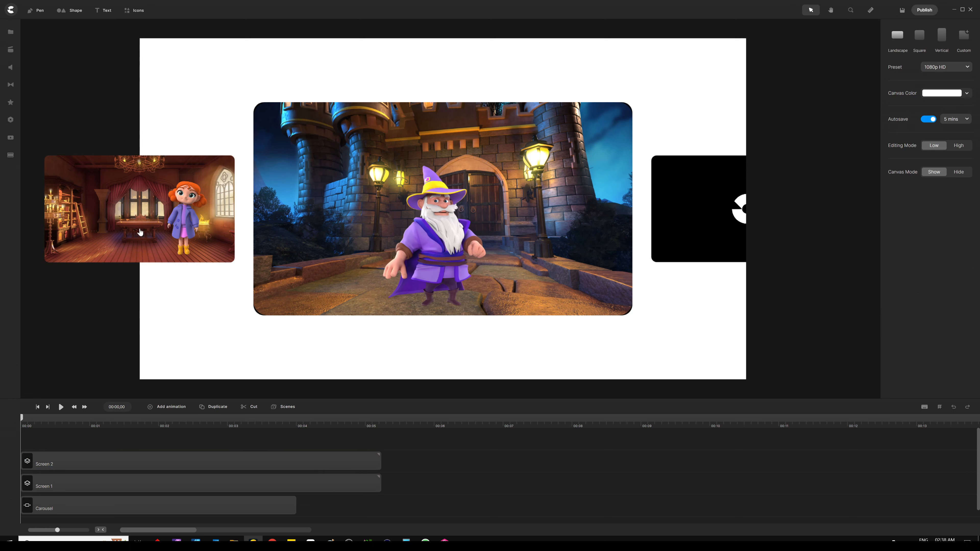
# - Duplicate the Screen 2 group and move the copy over the empty panel on the canvas's right side
pyautogui.click(174, 265)
pyautogui.click(85, 62)
pyautogui.click(234, 460)
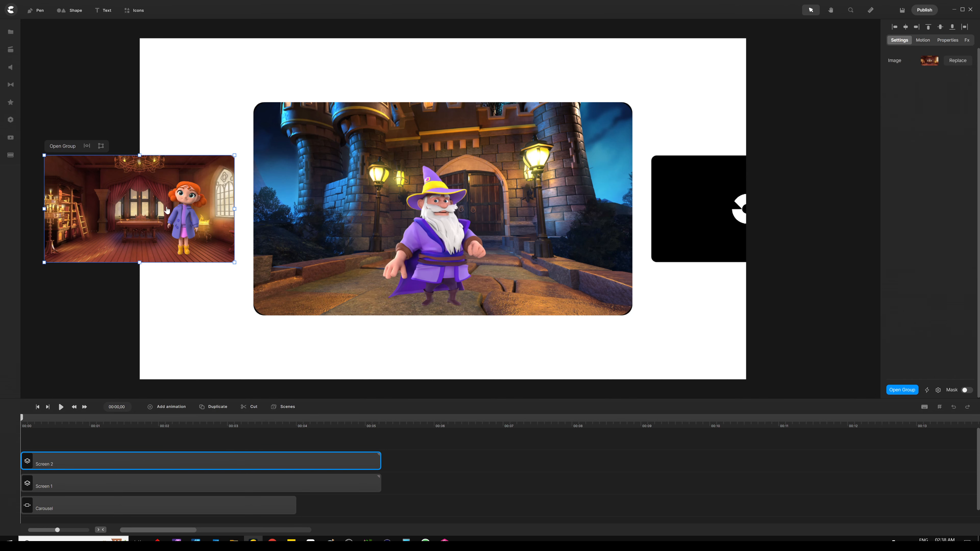
pyautogui.hotkey('ctrl', 'd')
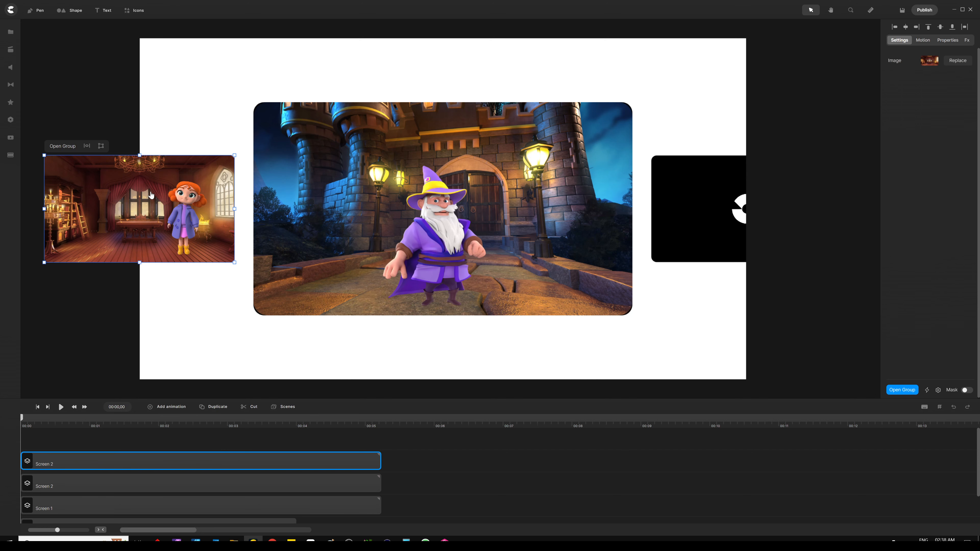
pyautogui.moveTo(140, 207); pyautogui.dragTo(729, 205)
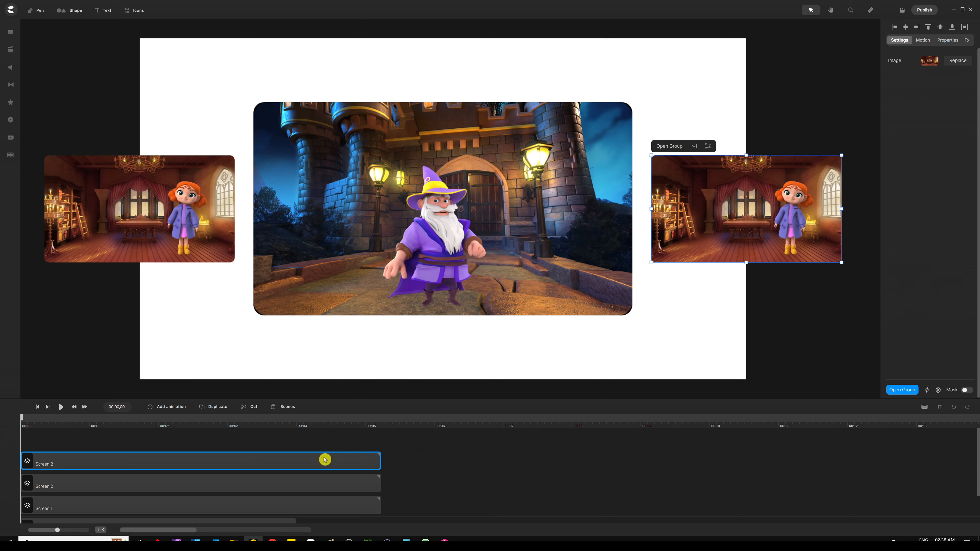
# - Rename the duplicated group as Screen 3
pyautogui.rightClick(308, 463)
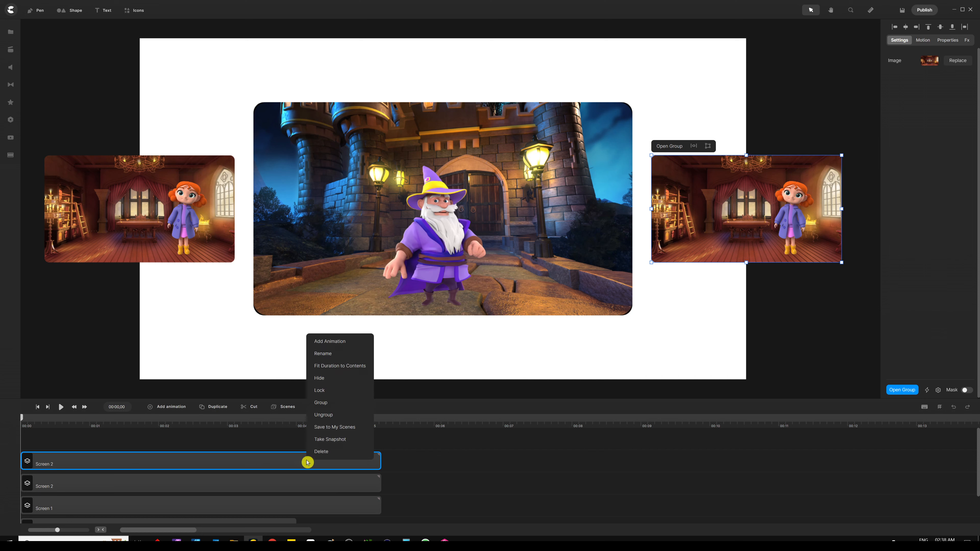
pyautogui.click(337, 357)
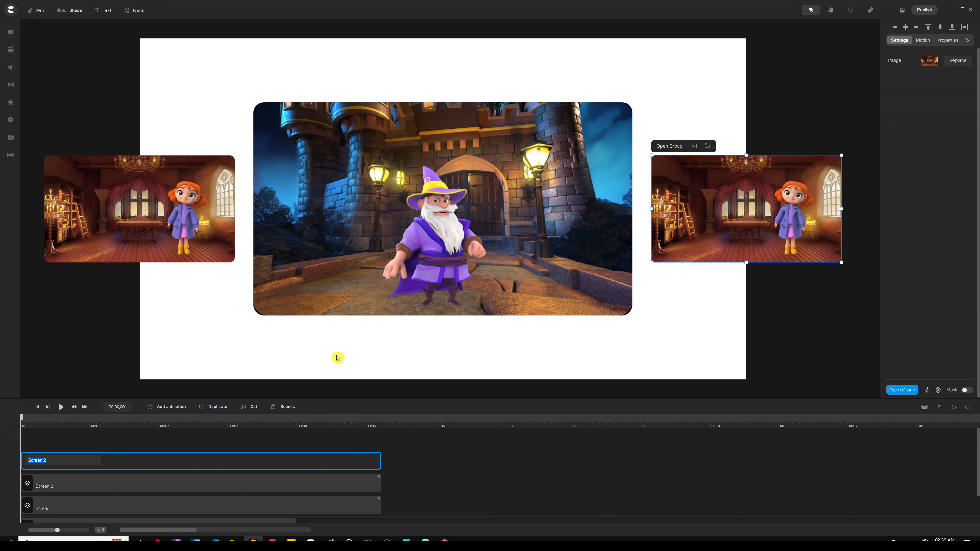
pyautogui.write('Sc')
pyautogui.press('Return')
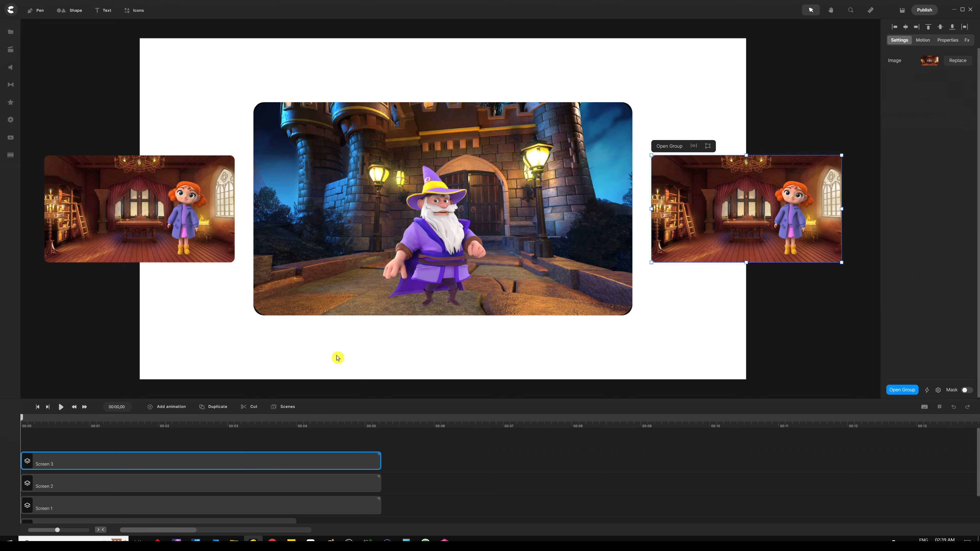
# - Inside the Screen 3 group, replace Ester with the 3D character Boss from the character library
pyautogui.doubleClick(313, 461)
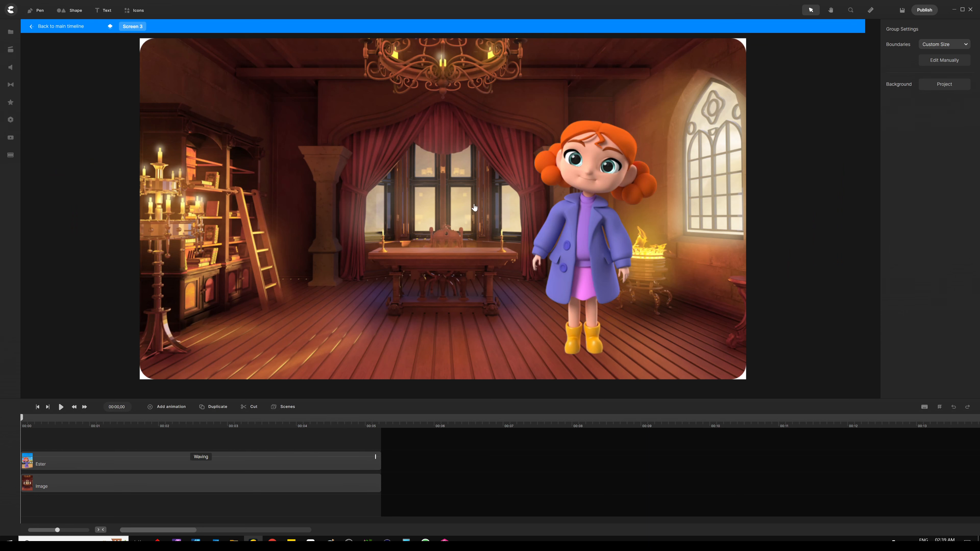
pyautogui.click(587, 199)
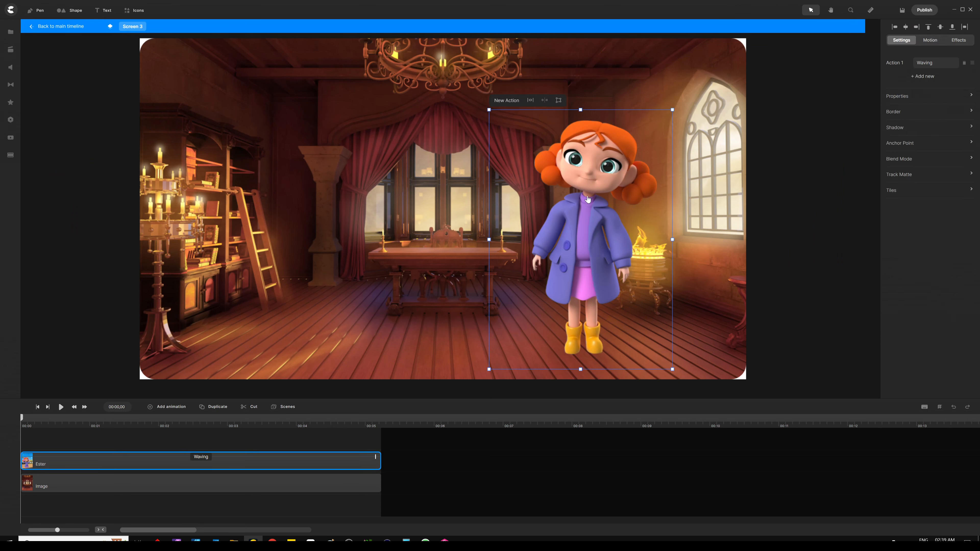
pyautogui.press('Delete')
pyautogui.click(14, 51)
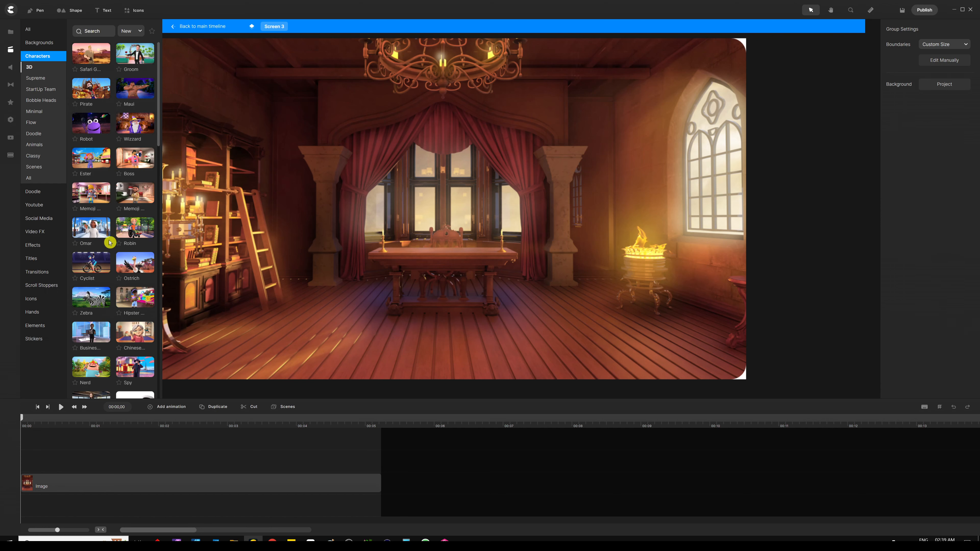
pyautogui.moveTo(134, 158); pyautogui.dragTo(580, 264)
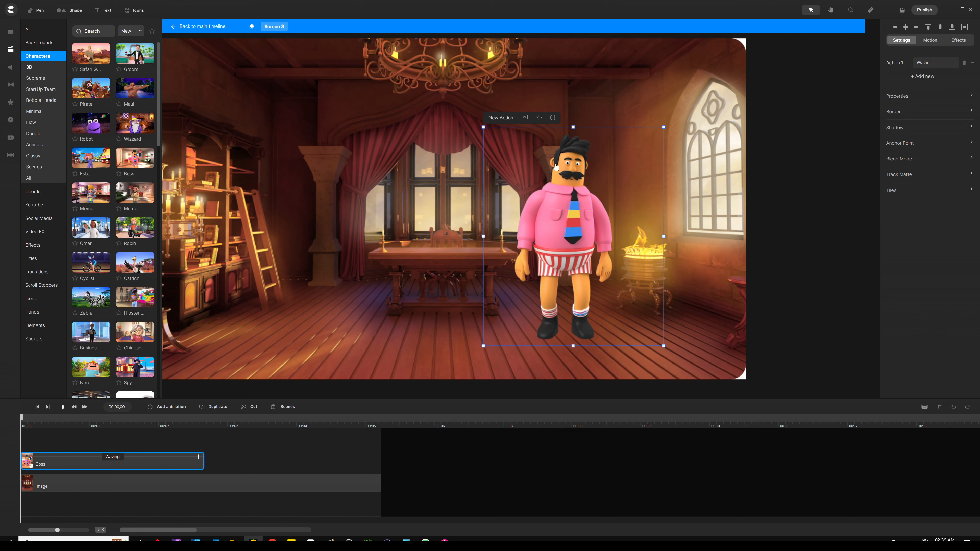
# - Mirror and enlarge Boss beside the room's bookshelves, and extend his Waving action slightly past the end of the image clip
pyautogui.click(541, 118)
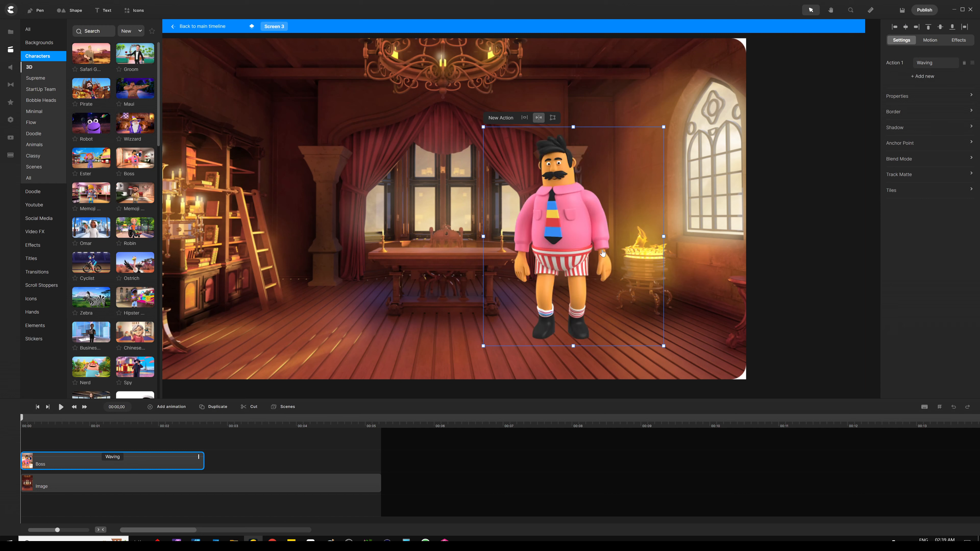
pyautogui.moveTo(607, 256); pyautogui.dragTo(618, 285)
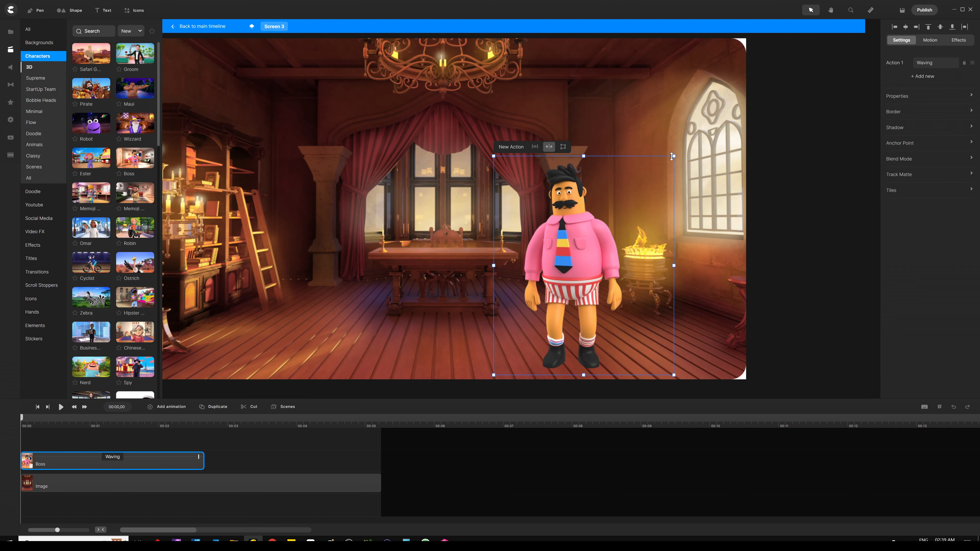
pyautogui.moveTo(673, 155); pyautogui.dragTo(708, 108)
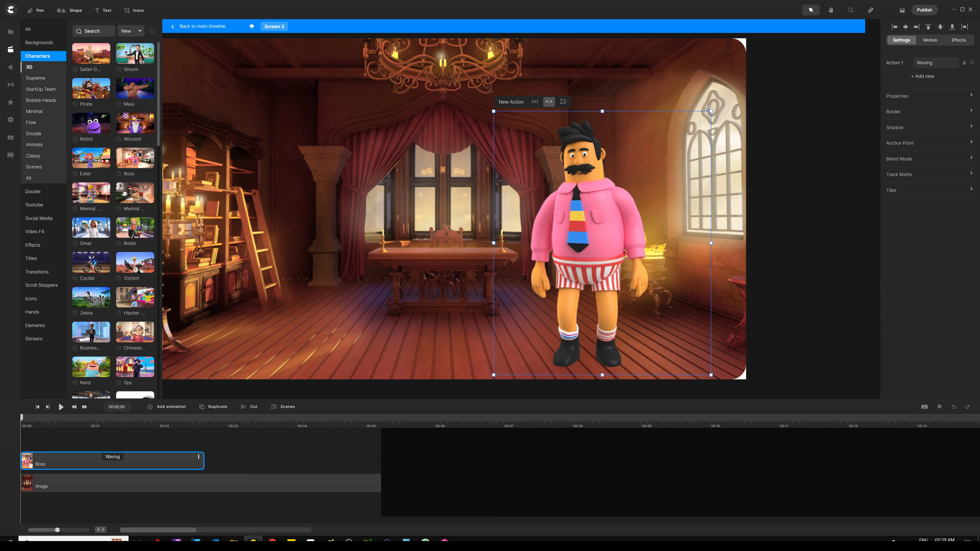
pyautogui.moveTo(596, 265); pyautogui.dragTo(294, 259)
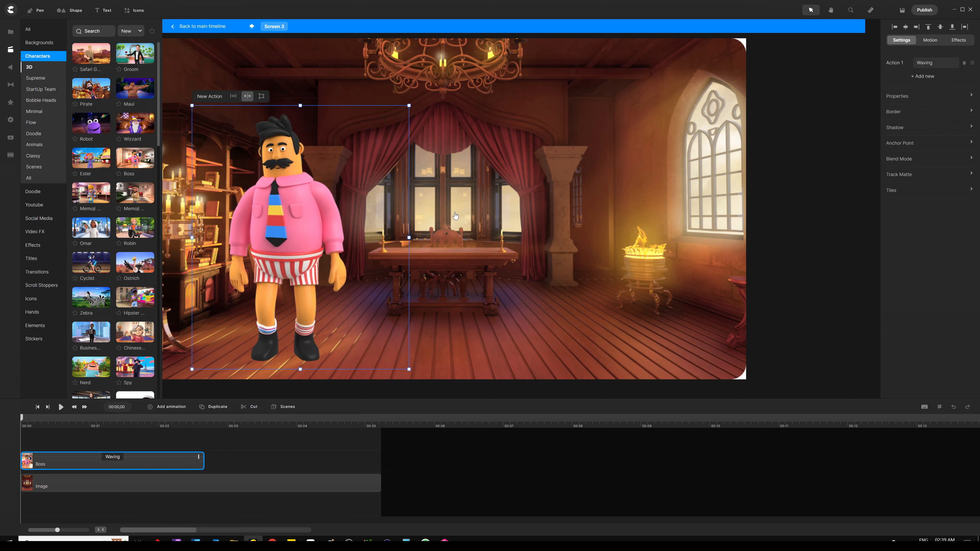
pyautogui.moveTo(315, 246); pyautogui.dragTo(308, 241)
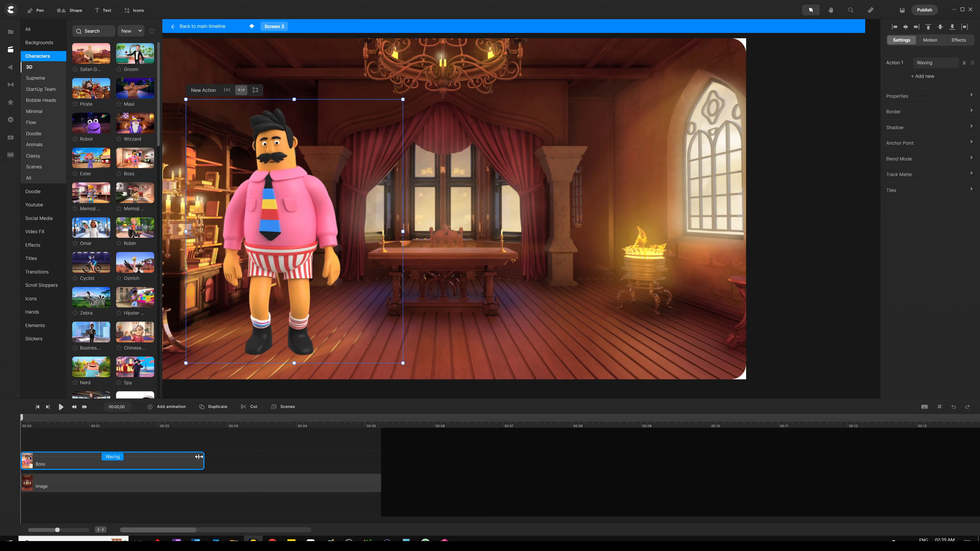
pyautogui.moveTo(199, 457); pyautogui.dragTo(385, 457)
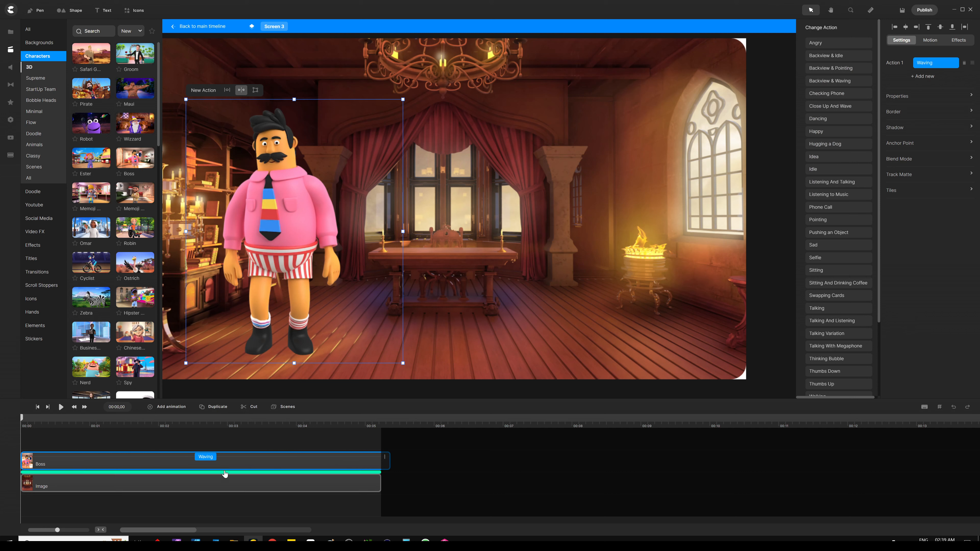
pyautogui.click(235, 442)
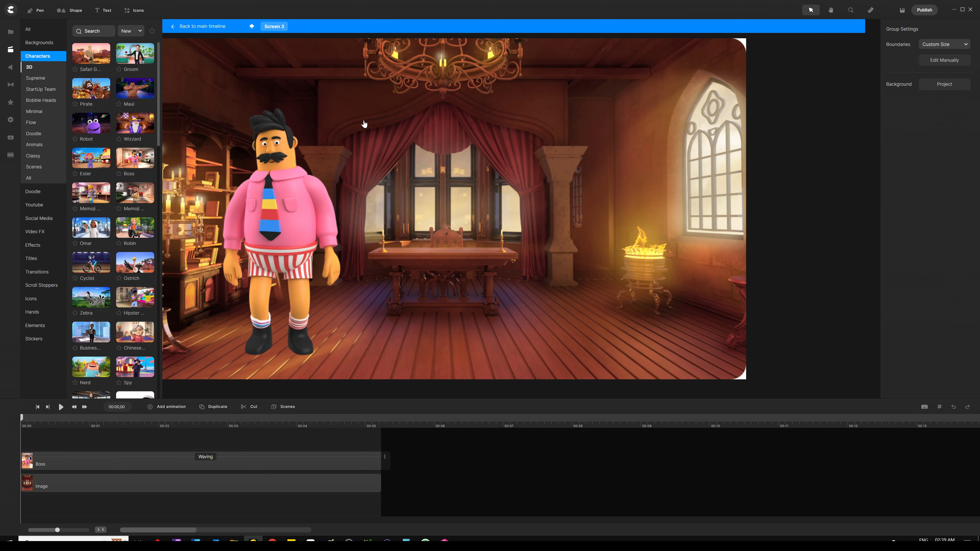
# - Add the 3D living room background with the red sofa and wall-mounted bicycle to the Screen 3 group
pyautogui.click(40, 42)
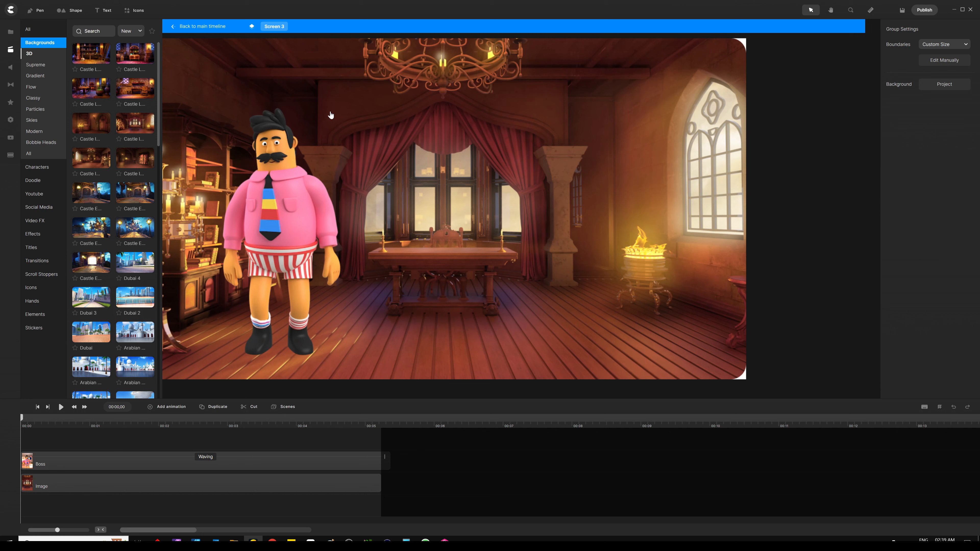
pyautogui.click(128, 43)
pyautogui.scroll(-5, 109, 197)
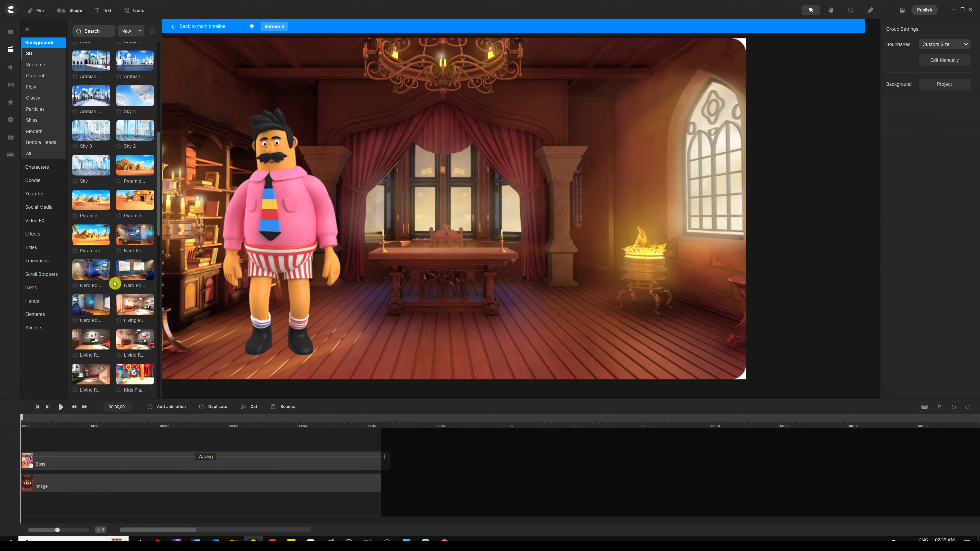
pyautogui.scroll(-3, 114, 236)
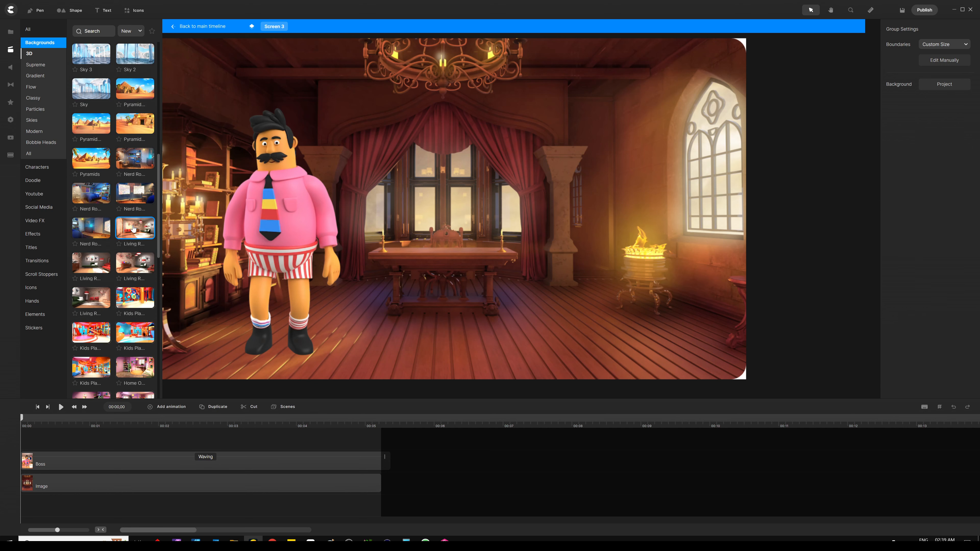
pyautogui.click(133, 228)
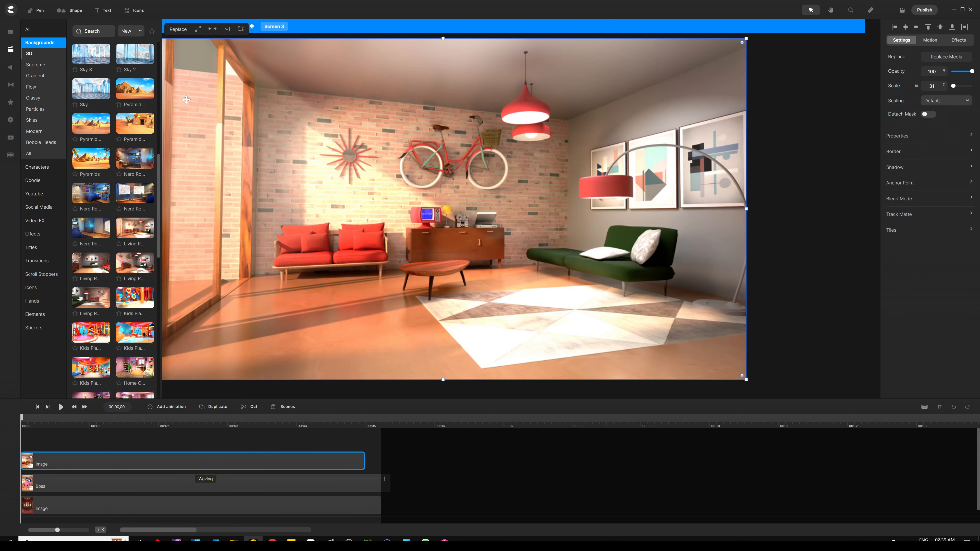
pyautogui.click(3, 54)
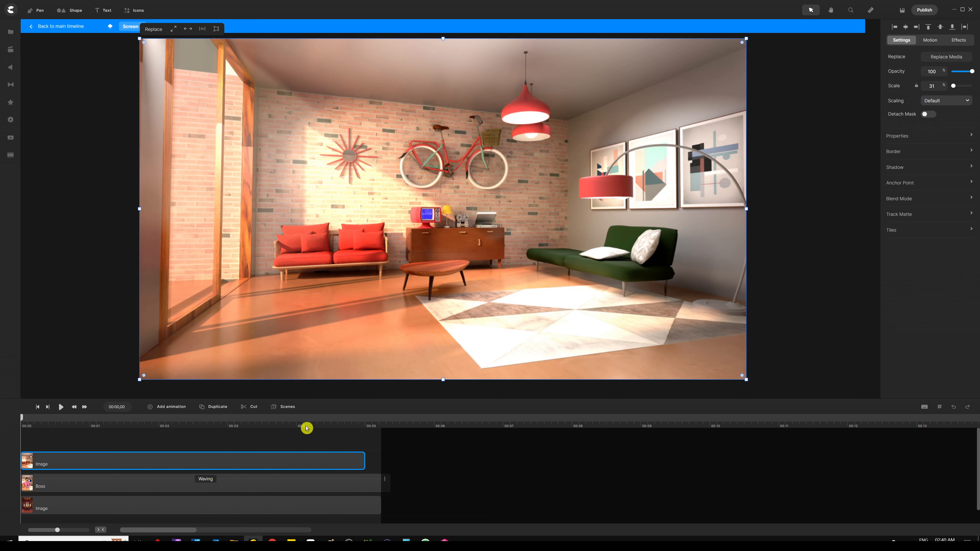
# - Extend the living room clip to the end of the group and place it between the Boss and castle interior layers
pyautogui.moveTo(320, 399); pyautogui.dragTo(321, 354)
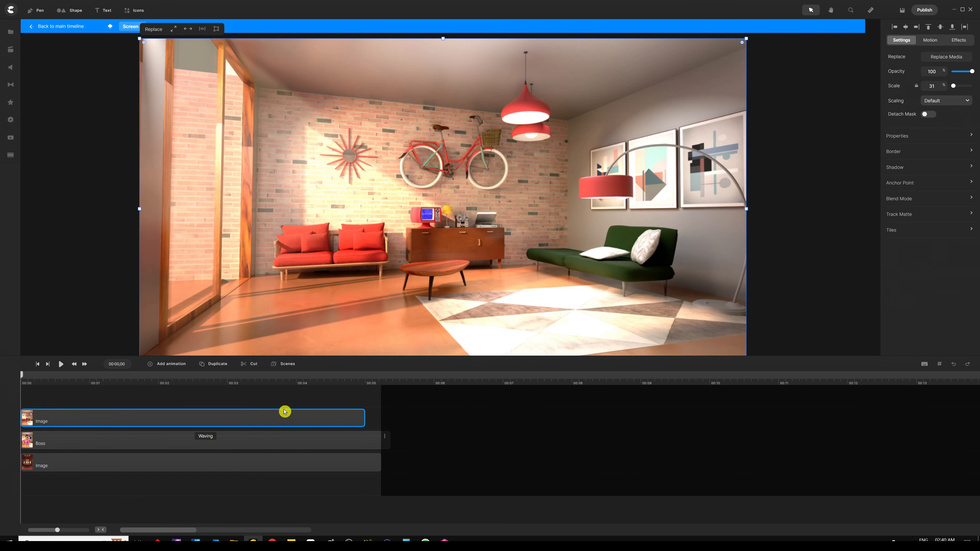
pyautogui.moveTo(282, 425); pyautogui.dragTo(276, 478)
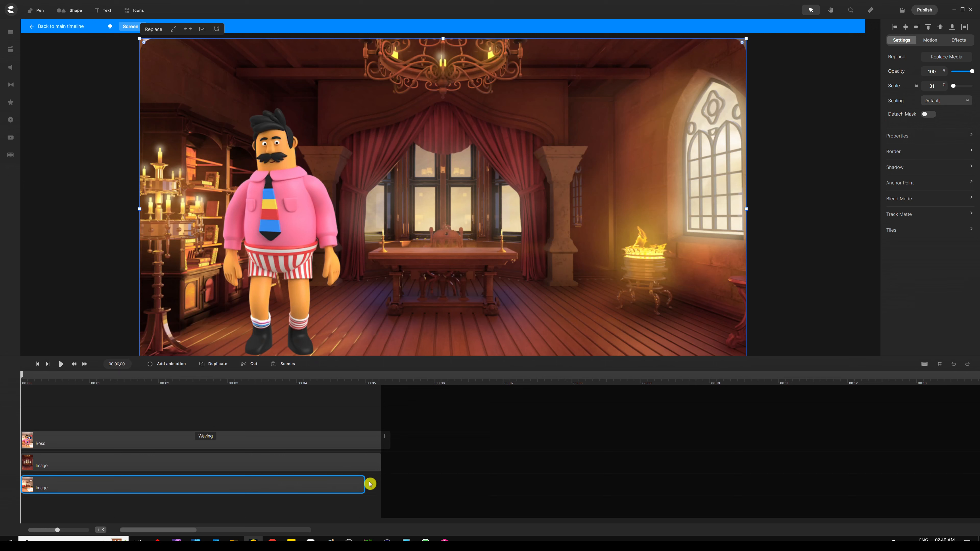
pyautogui.moveTo(364, 482); pyautogui.dragTo(383, 482)
pyautogui.moveTo(317, 440); pyautogui.dragTo(315, 410)
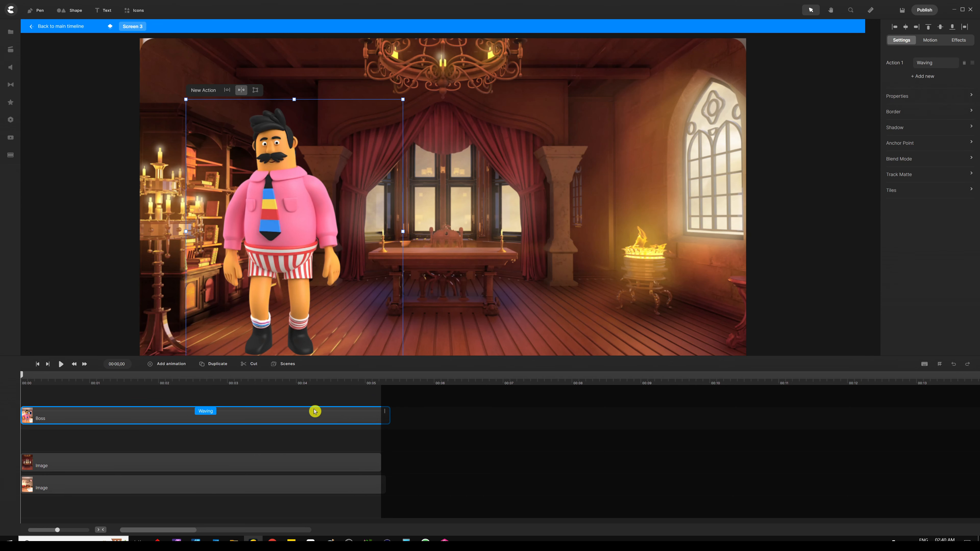
pyautogui.moveTo(295, 484); pyautogui.dragTo(300, 446)
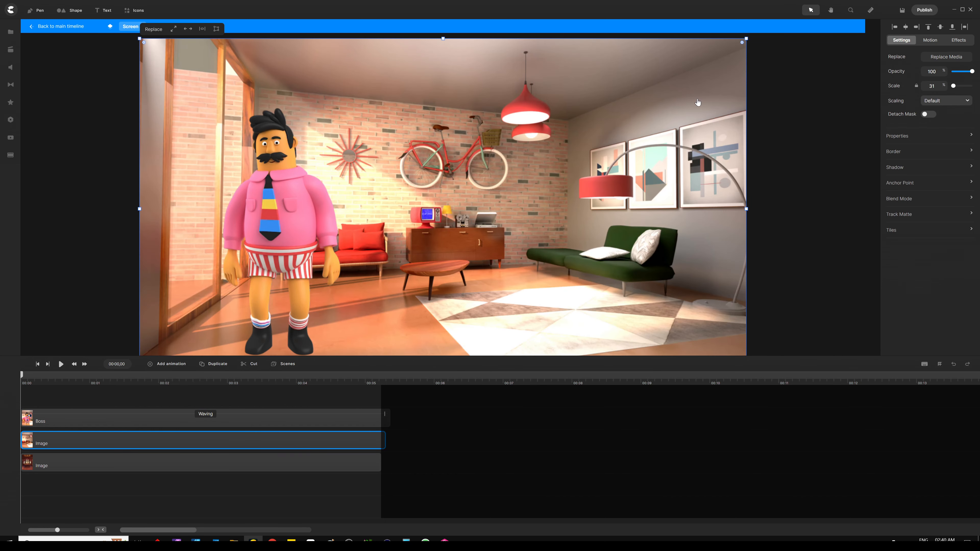
# - Round the living room image's corners slightly and delete the castle interior image from the Screen 3 group
pyautogui.moveTo(742, 43); pyautogui.dragTo(730, 48)
pyautogui.click(256, 463)
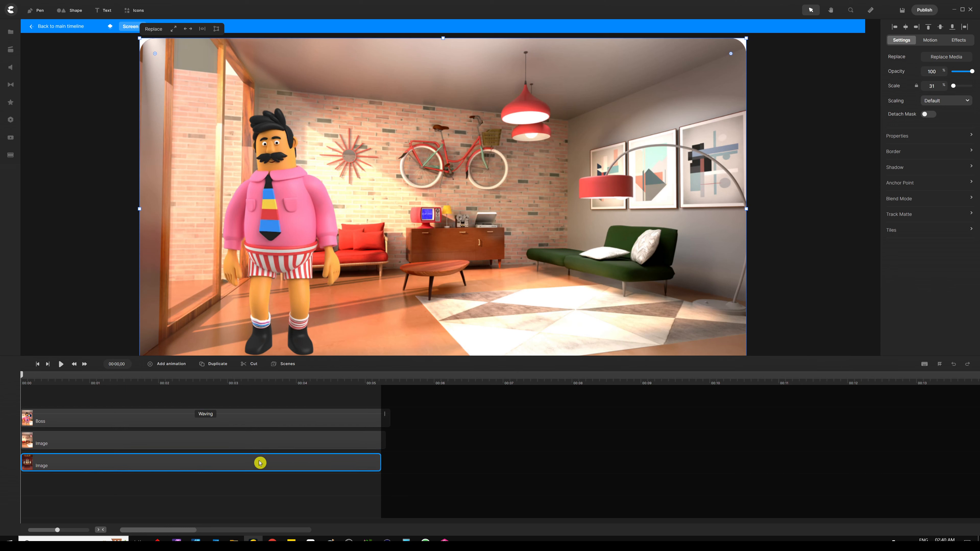
pyautogui.press('Delete')
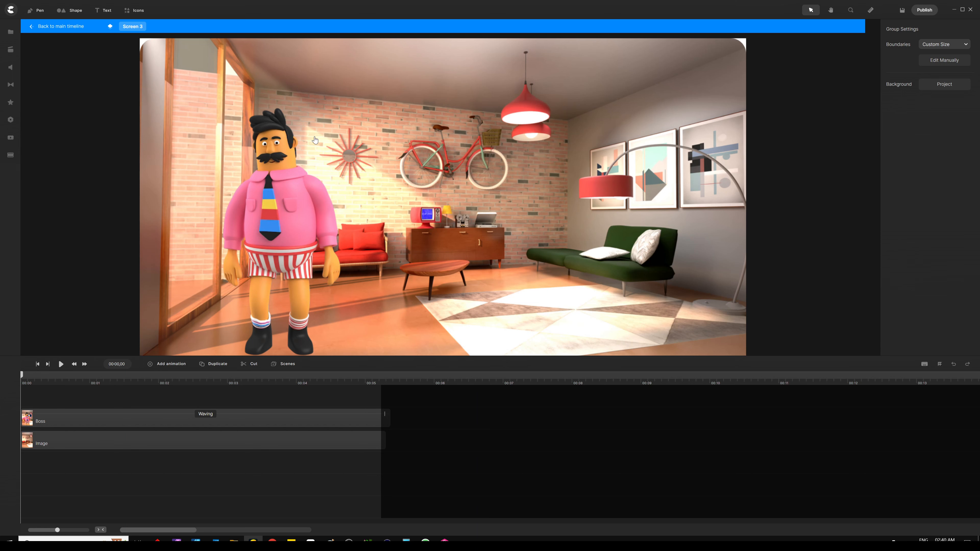
# - Return to the main timeline, wrap the Screen 3 group in a new group and rename it Screen 4
pyautogui.click(66, 30)
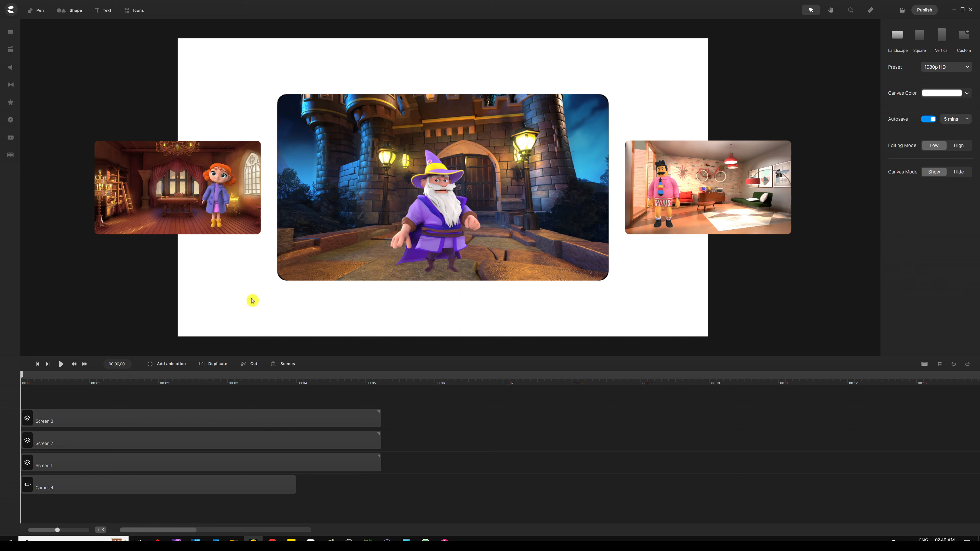
pyautogui.click(696, 173)
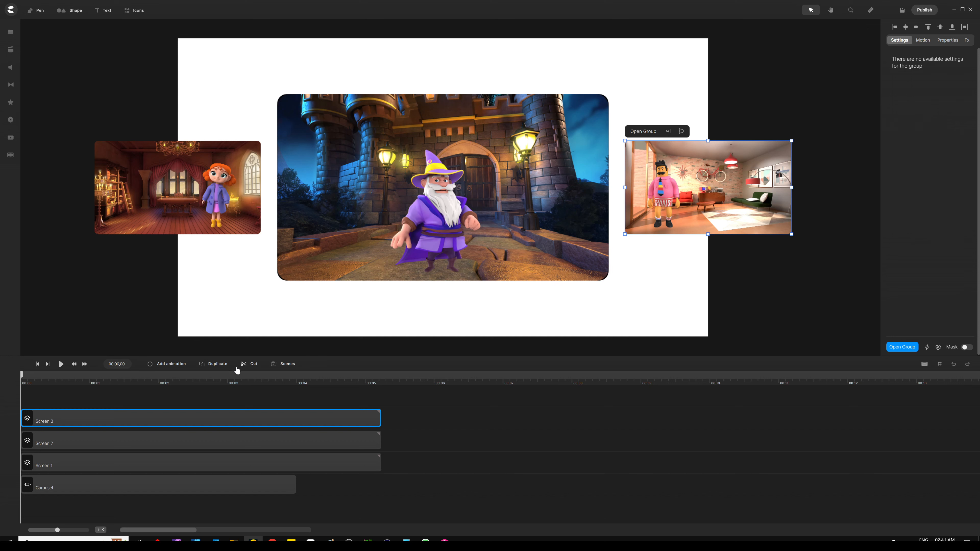
pyautogui.click(207, 422)
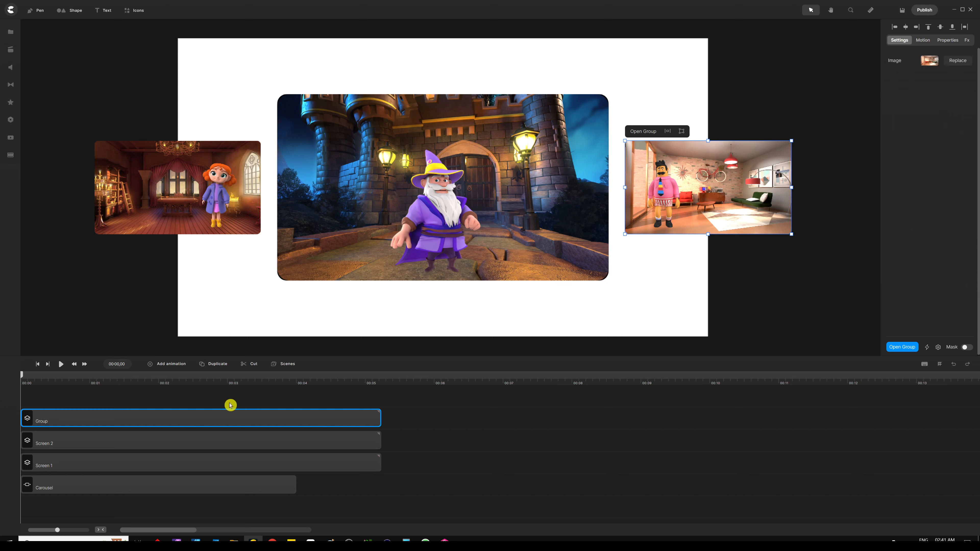
pyautogui.rightClick(232, 418)
pyautogui.click(258, 311)
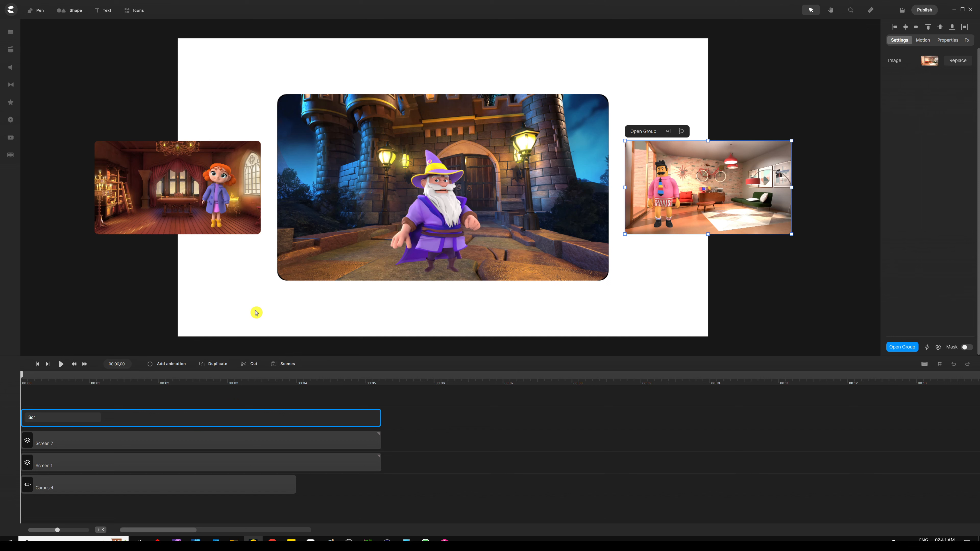
pyautogui.press('Return')
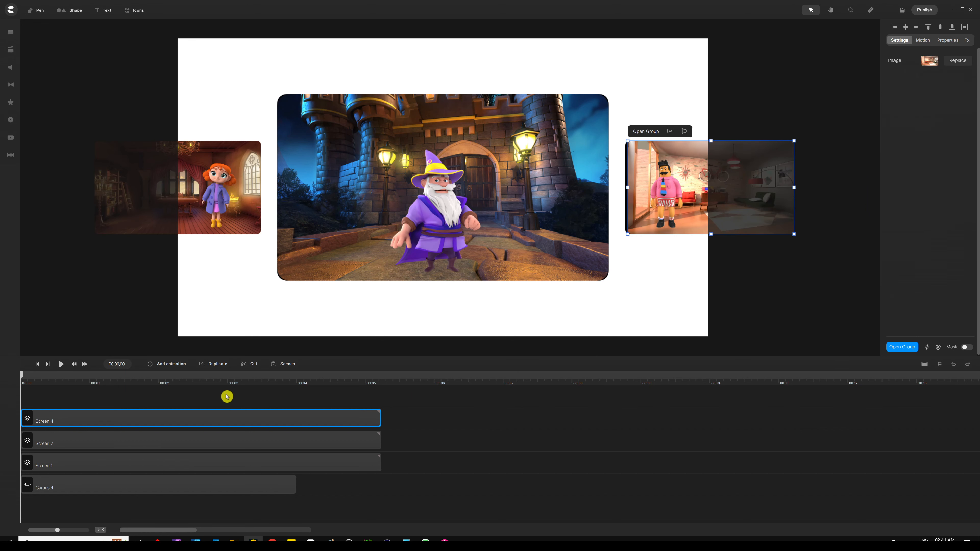
# - Nudge the Screen 4 group slightly left so it lines up with the panel beneath it
pyautogui.click(219, 401)
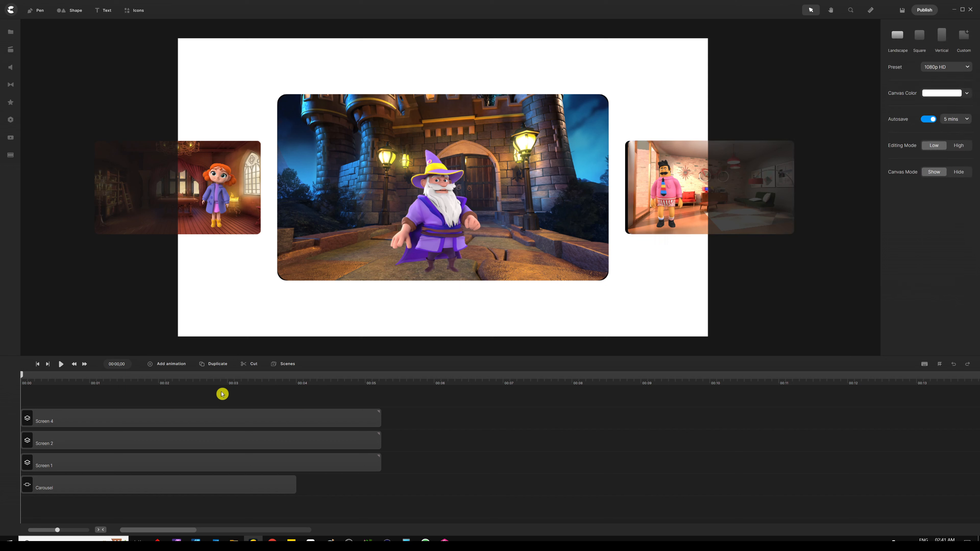
pyautogui.click(639, 199)
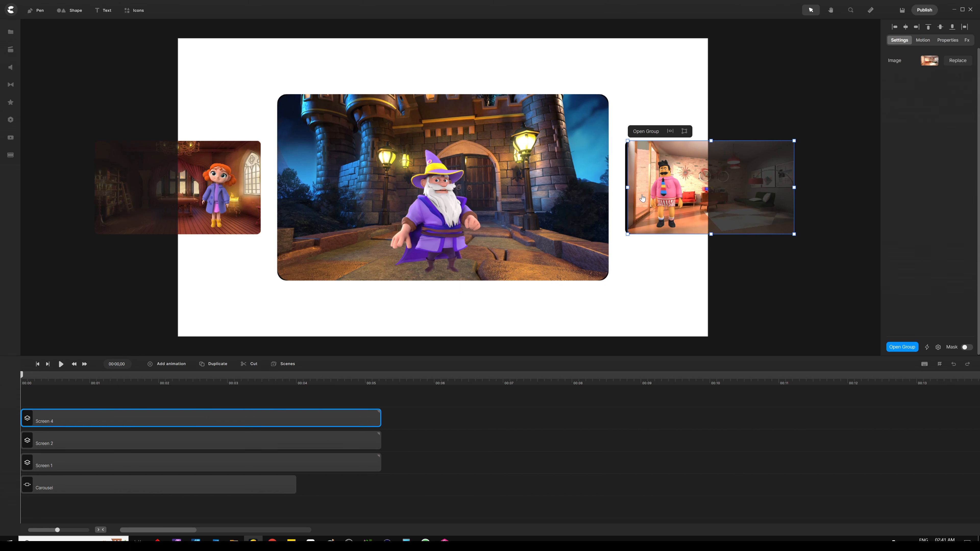
pyautogui.moveTo(640, 195); pyautogui.dragTo(640, 194)
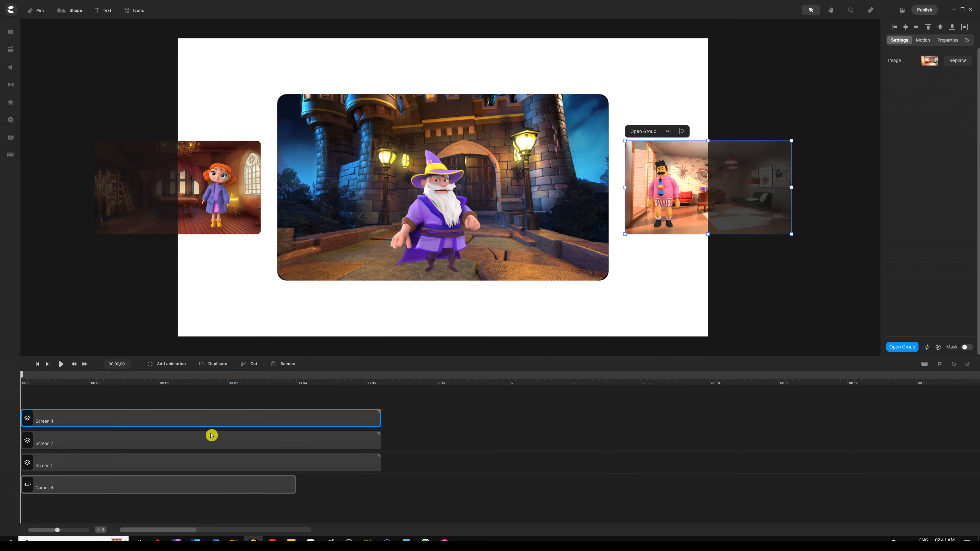
pyautogui.click(223, 397)
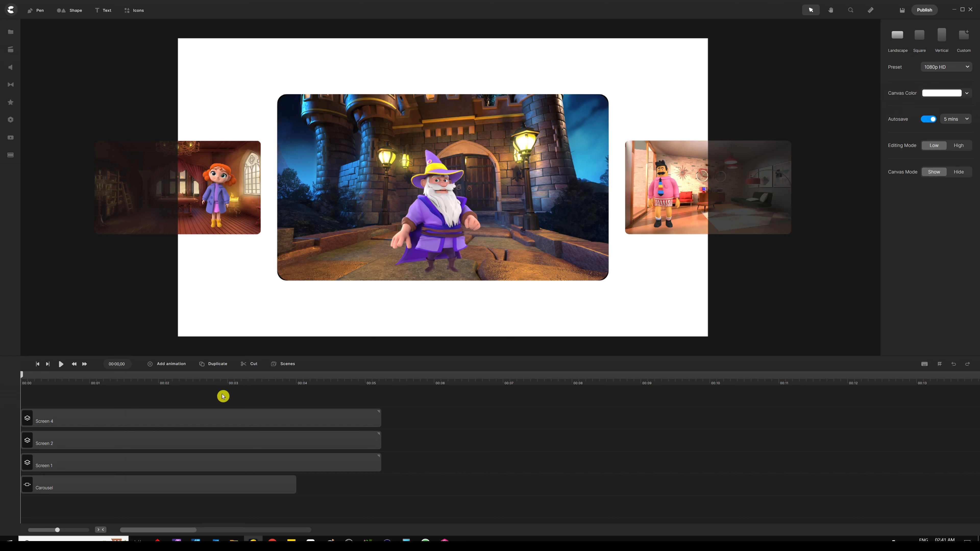
# - Duplicate the Screen 4 group, rename the copy Screen 5 and place it just to the right of the Screen 4 panel
pyautogui.click(204, 413)
pyautogui.hotkey('ctrl', 'd')
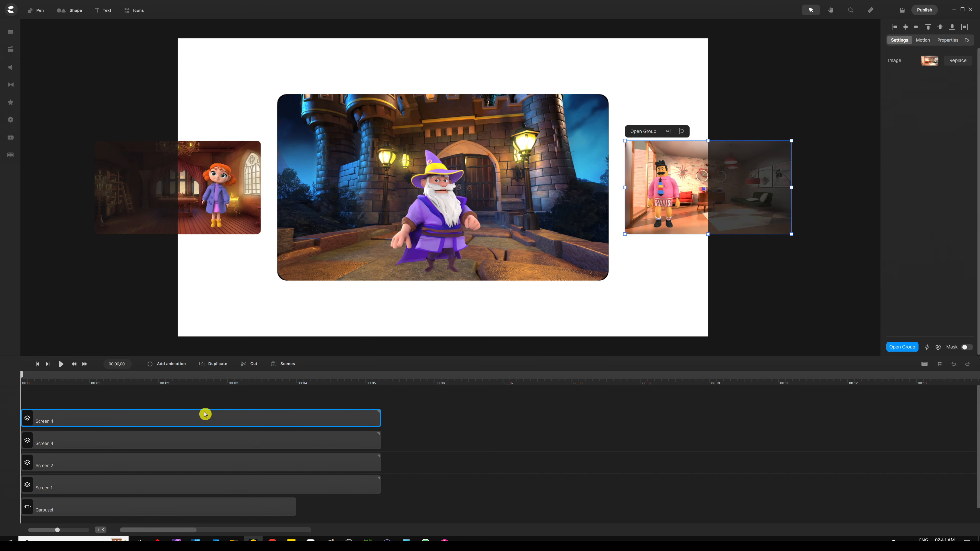
pyautogui.rightClick(199, 418)
pyautogui.click(229, 314)
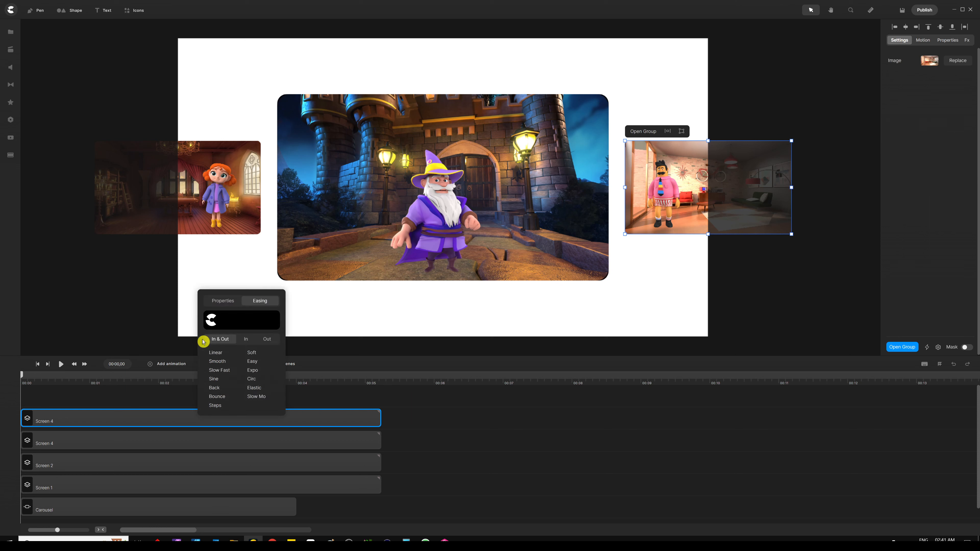
pyautogui.click(175, 401)
pyautogui.rightClick(208, 409)
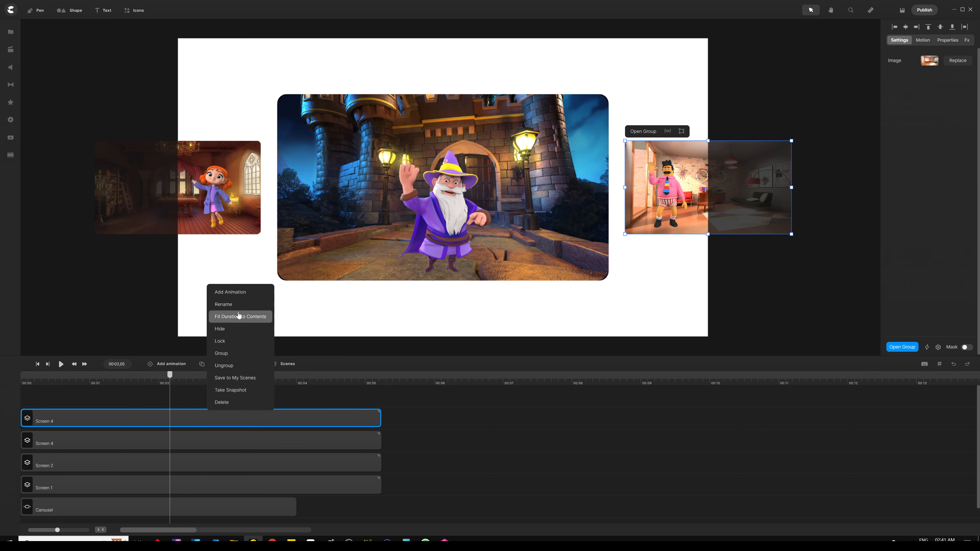
pyautogui.click(224, 305)
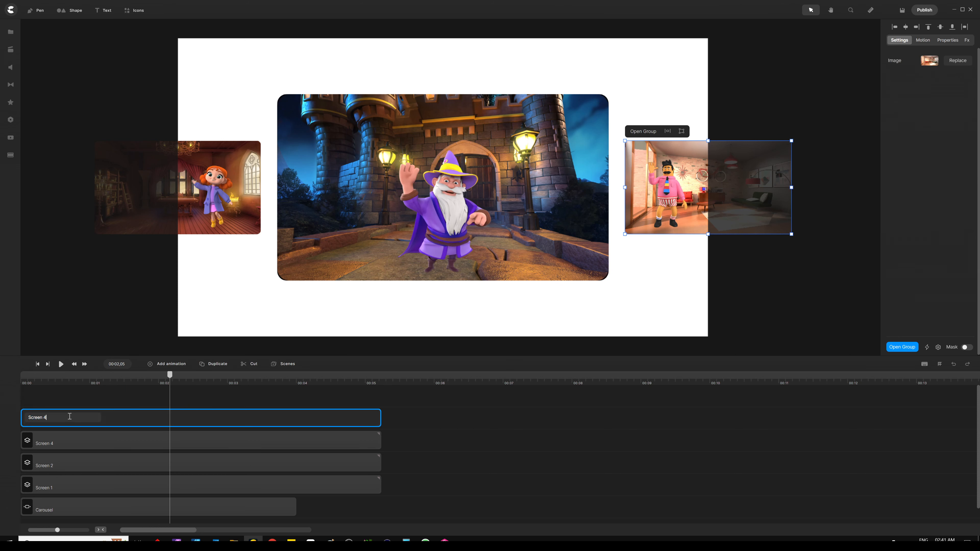
pyautogui.press('Return')
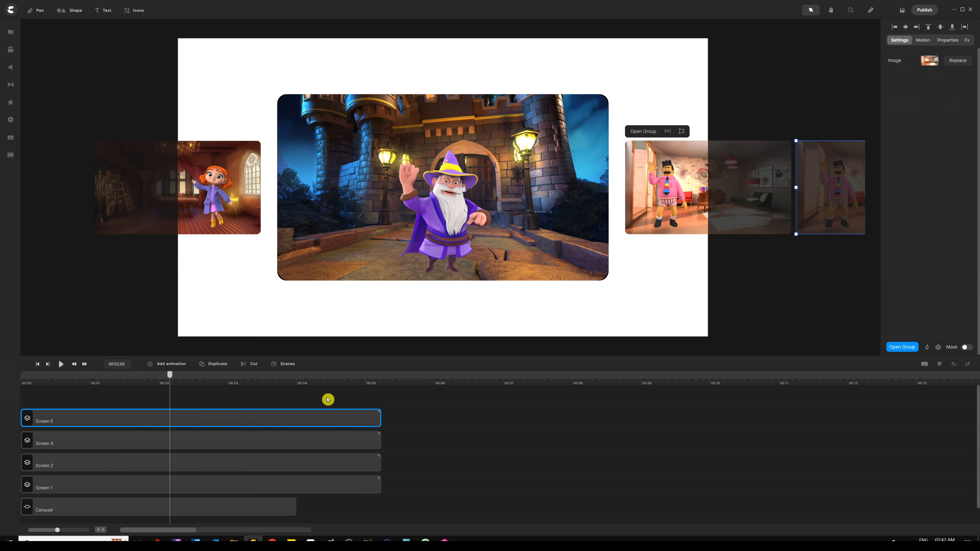
# - Inside the Screen 5 group, ungroup the nested Screen 3 group and delete the Boss character
pyautogui.doubleClick(331, 422)
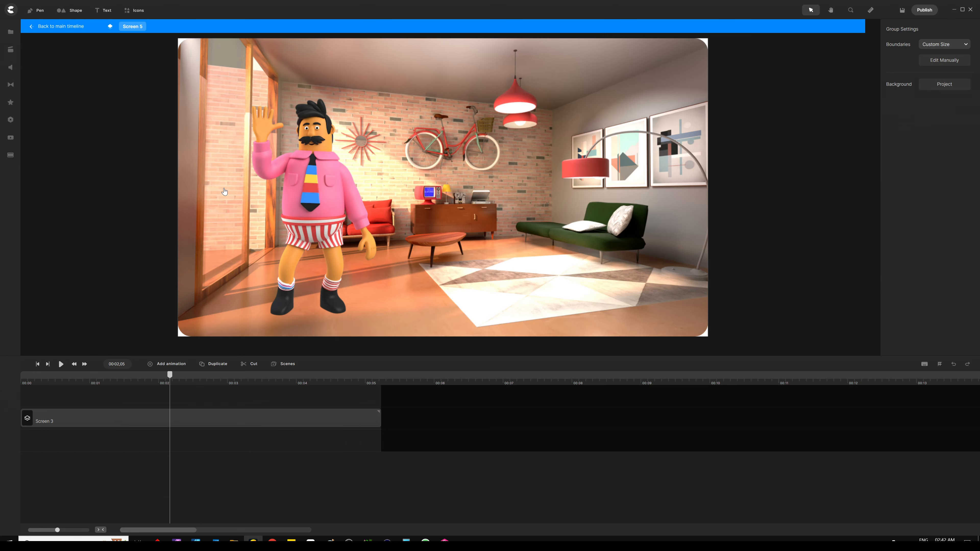
pyautogui.click(308, 178)
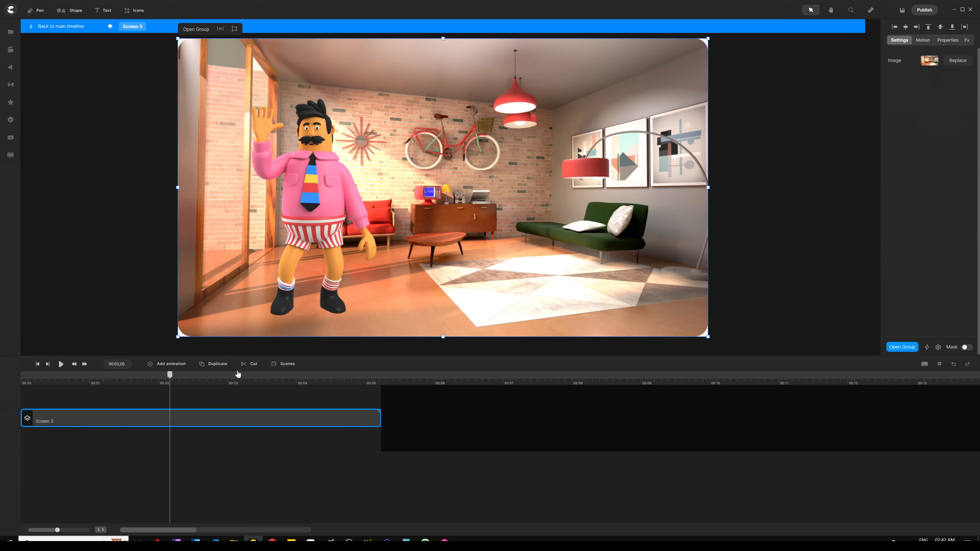
pyautogui.rightClick(254, 418)
pyautogui.click(267, 372)
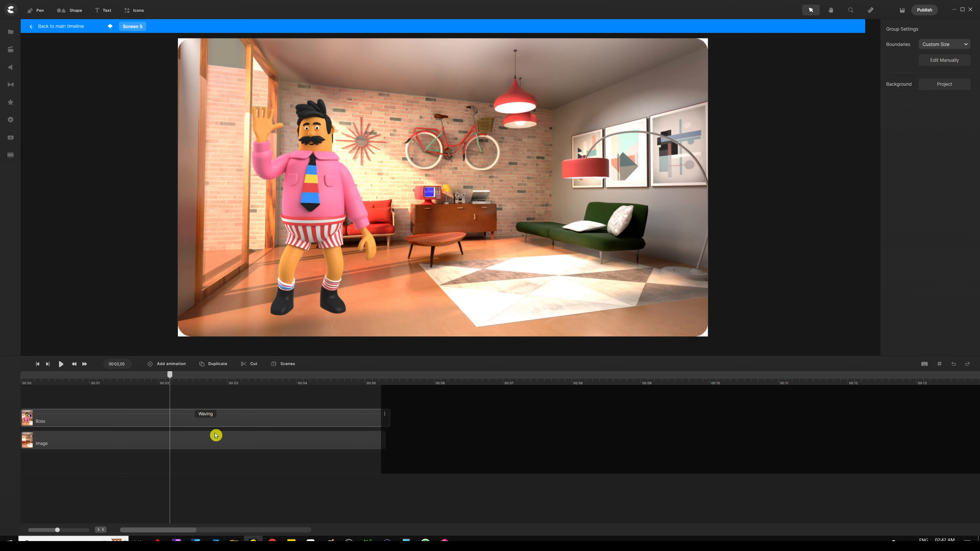
pyautogui.click(275, 418)
pyautogui.press('Delete')
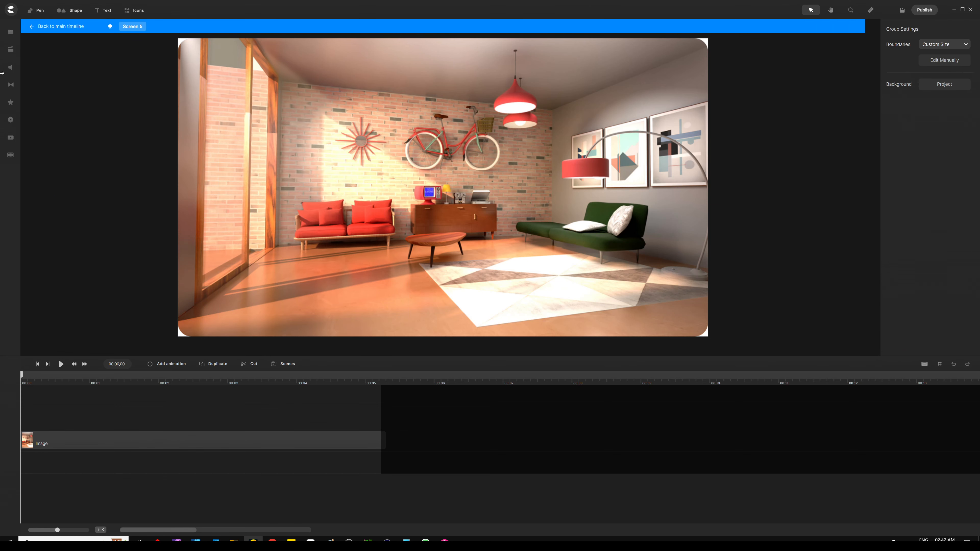
# - Add the 3D Memoji Guy character to the Screen 5 group and place it near the living room's red sofa
pyautogui.click(12, 53)
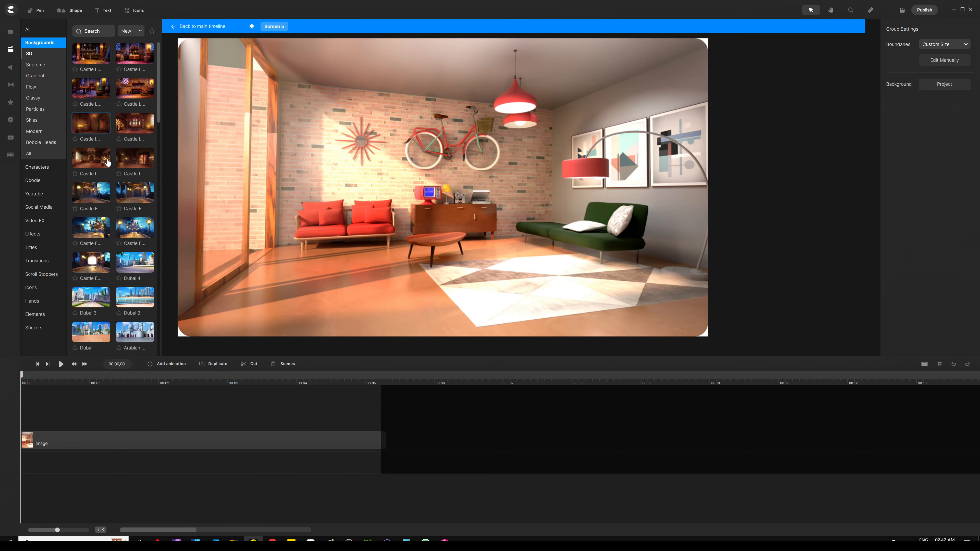
pyautogui.click(45, 170)
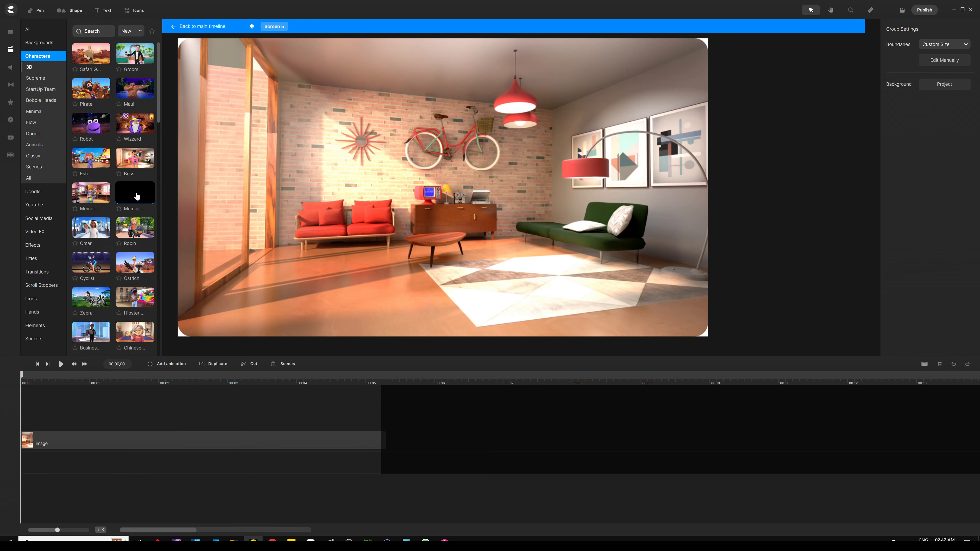
pyautogui.moveTo(135, 193); pyautogui.dragTo(271, 209)
pyautogui.moveTo(438, 193); pyautogui.dragTo(390, 215)
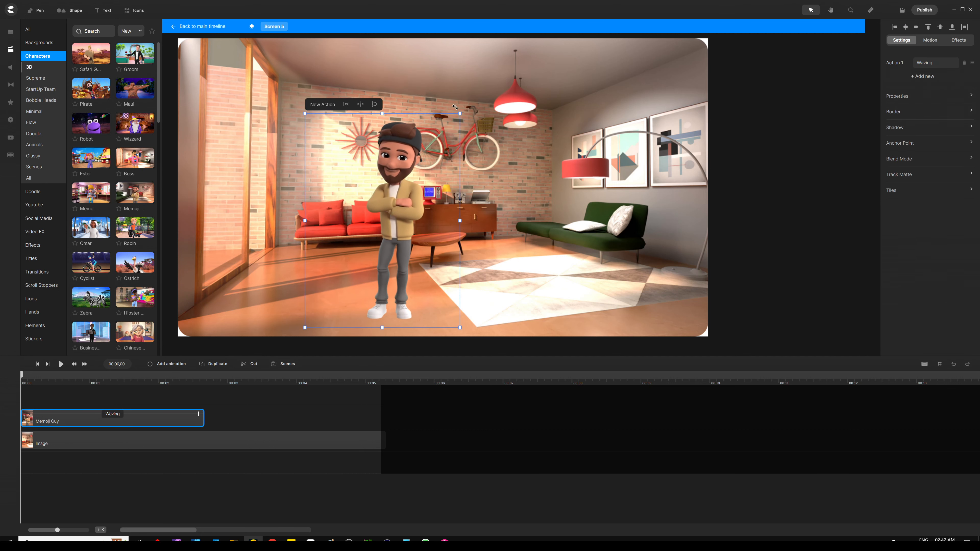
# - Enlarge Memoji Guy beside the red sofa and extend his Waving action slightly past the end of the group
pyautogui.moveTo(460, 112); pyautogui.dragTo(505, 68)
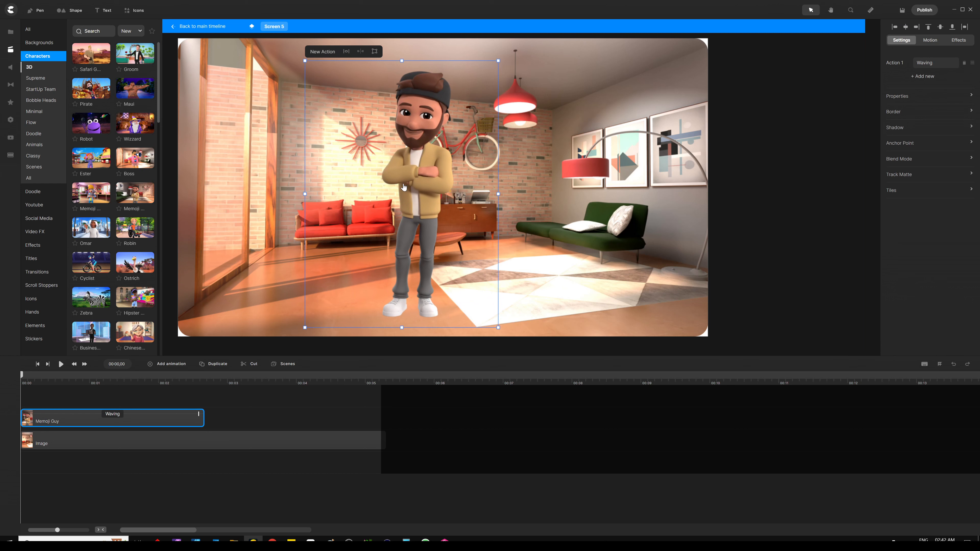
pyautogui.moveTo(403, 188); pyautogui.dragTo(372, 189)
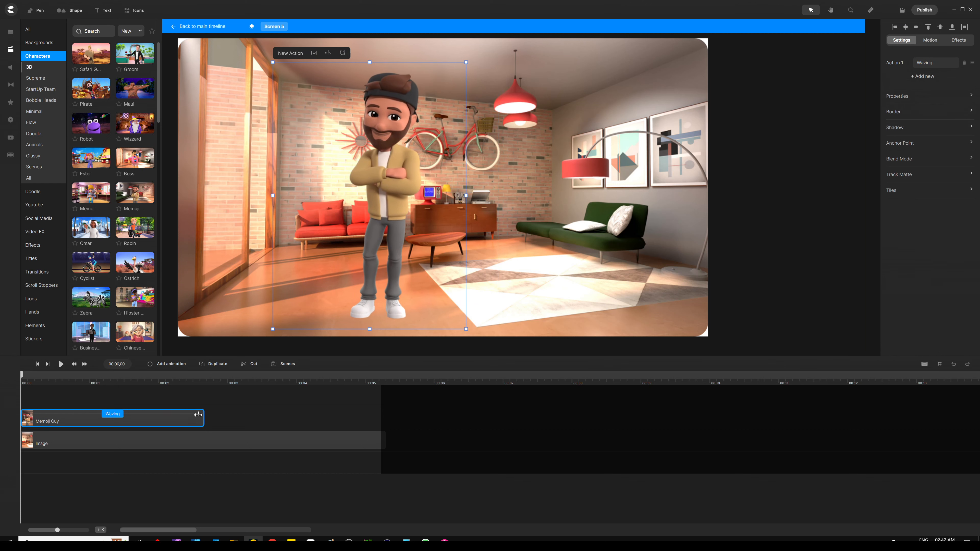
pyautogui.moveTo(198, 414); pyautogui.dragTo(386, 415)
pyautogui.click(244, 404)
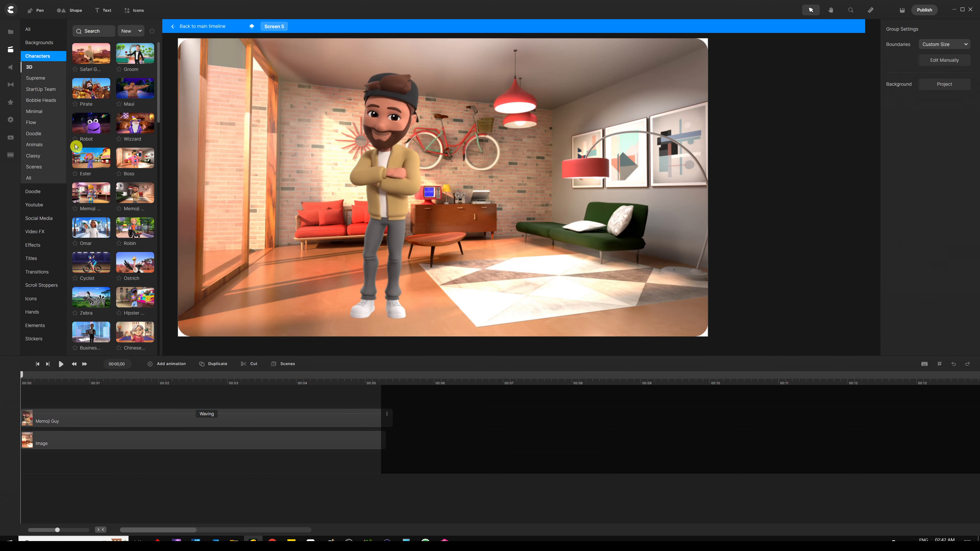
# - Add the 3D fun park background with the roller coaster between Memoji Guy and the living room image, extended to match his clip
pyautogui.click(39, 42)
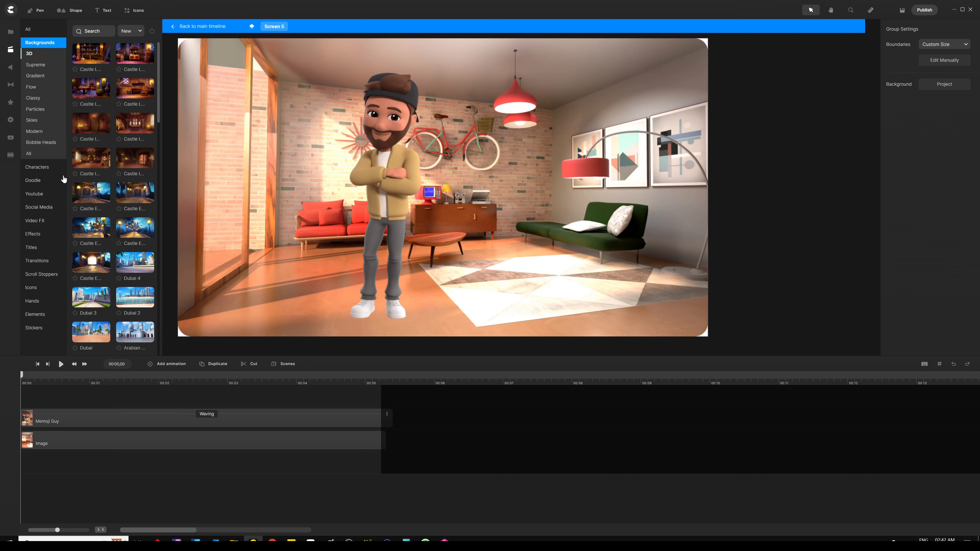
pyautogui.moveTo(235, 447); pyautogui.dragTo(228, 473)
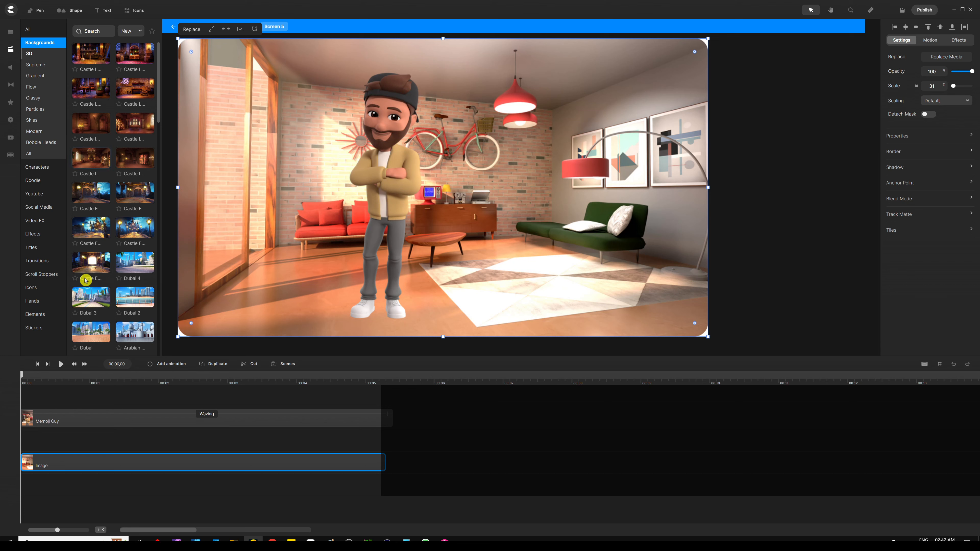
pyautogui.scroll(-10, 86, 281)
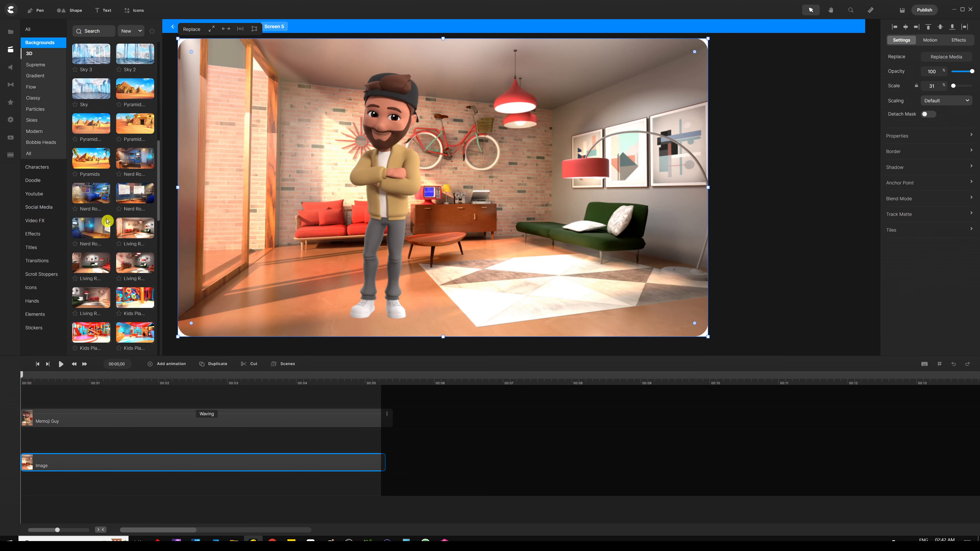
pyautogui.scroll(-5, 106, 231)
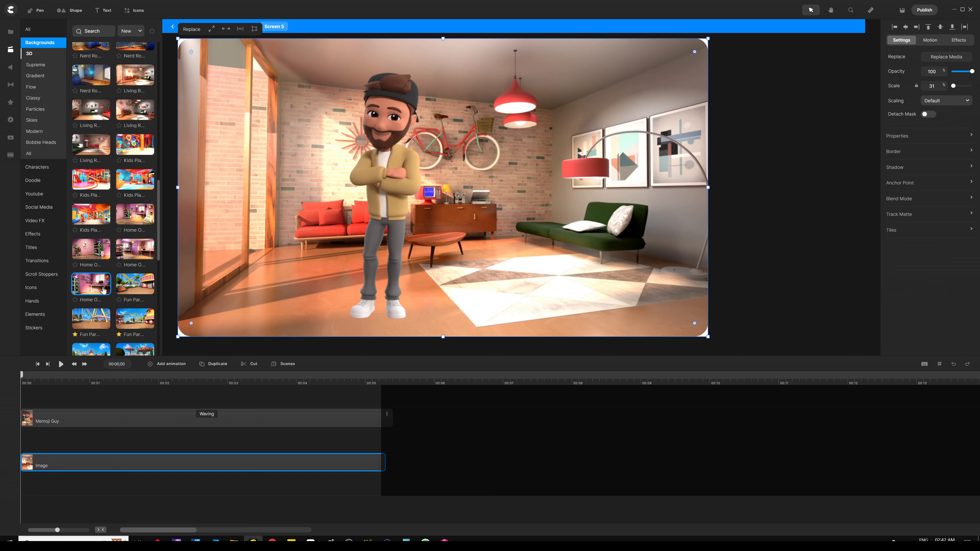
pyautogui.moveTo(132, 286); pyautogui.dragTo(296, 208)
pyautogui.moveTo(169, 423); pyautogui.dragTo(162, 468)
pyautogui.moveTo(363, 465); pyautogui.dragTo(390, 461)
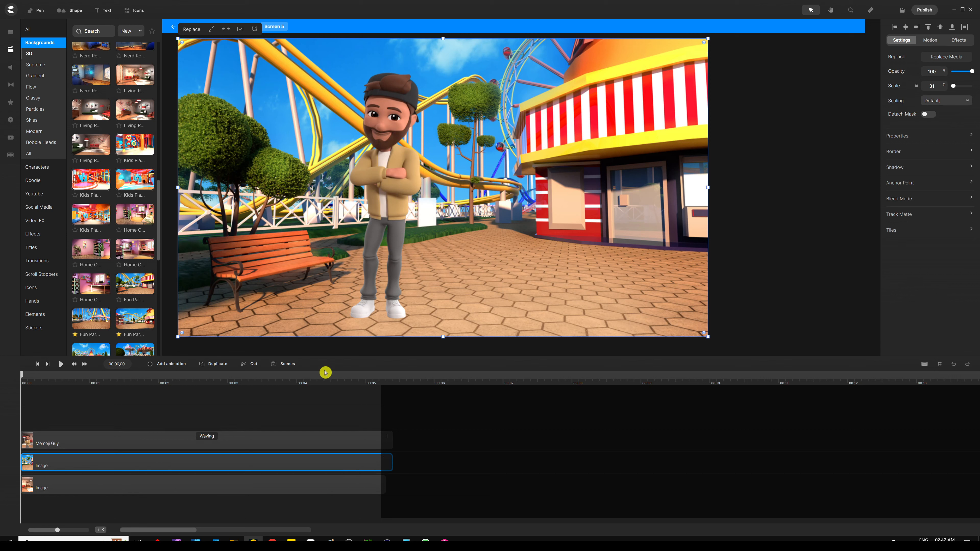
# - Round the fun park image's corners slightly and delete the living room image from the Screen 5 group
pyautogui.moveTo(705, 42); pyautogui.dragTo(698, 48)
pyautogui.click(261, 488)
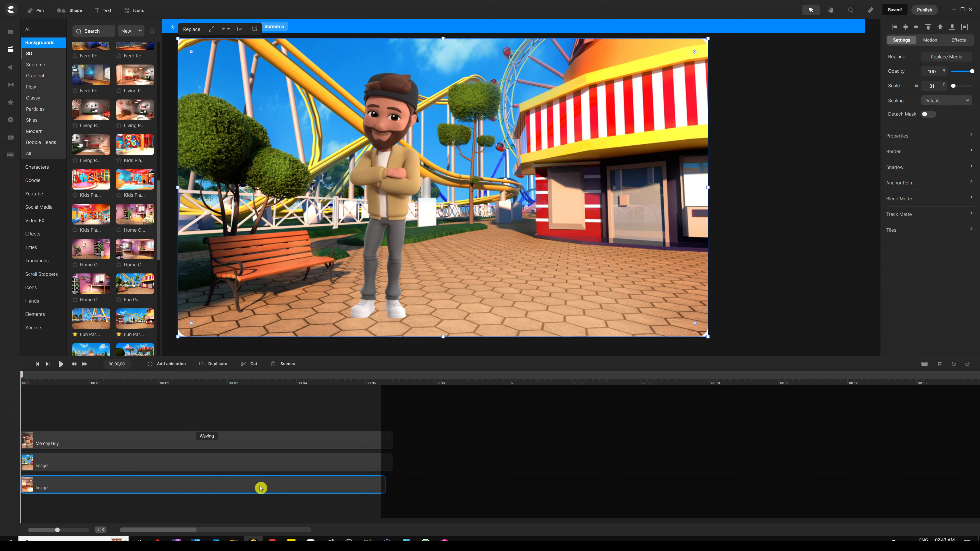
pyautogui.press('Delete')
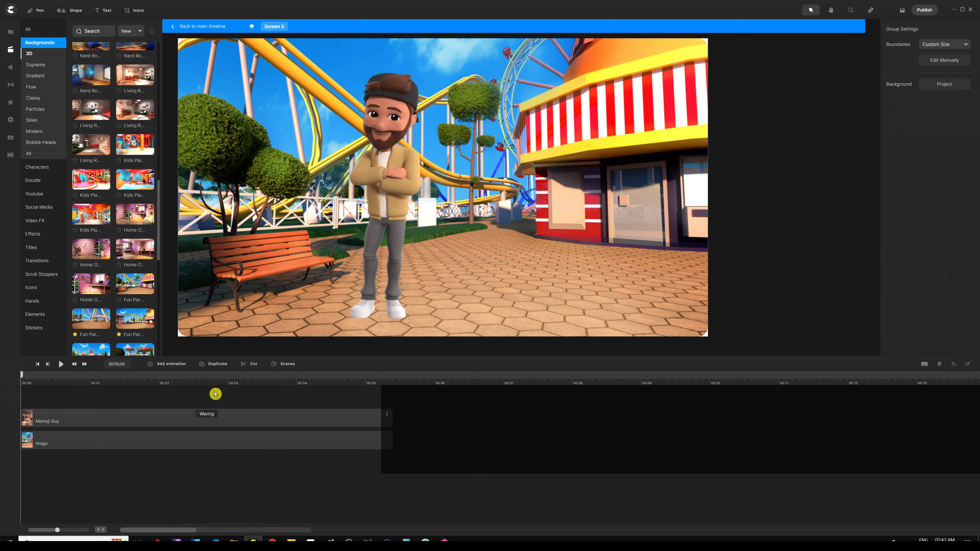
# - Return to the main timeline, duplicate the Screen 5 group and rename the copy Screen 6
pyautogui.click(210, 25)
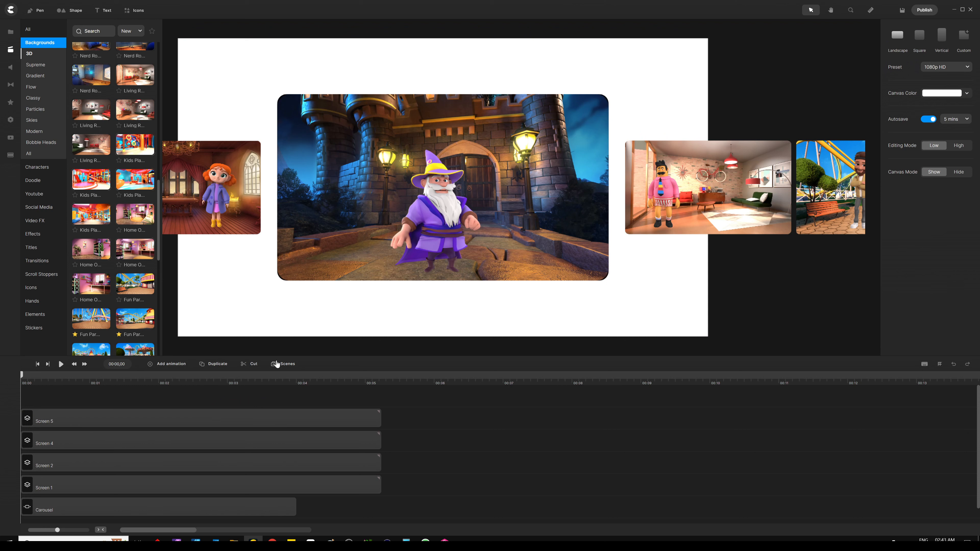
pyautogui.click(11, 50)
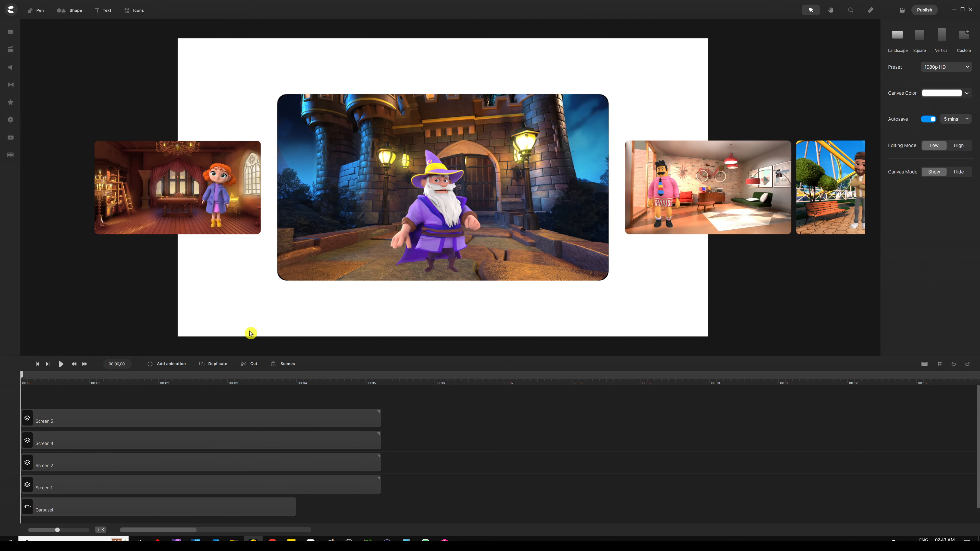
pyautogui.click(223, 423)
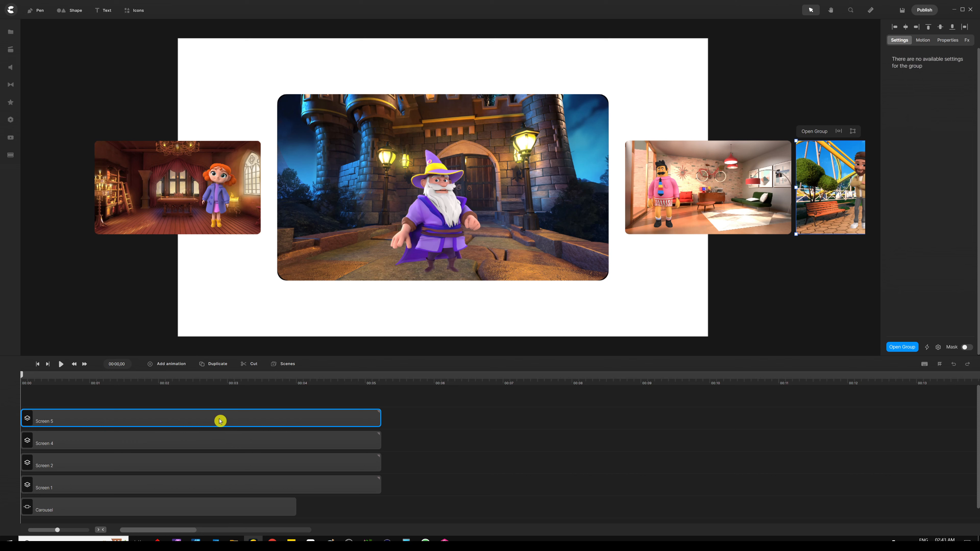
pyautogui.hotkey('ctrl', 'd')
pyautogui.rightClick(205, 420)
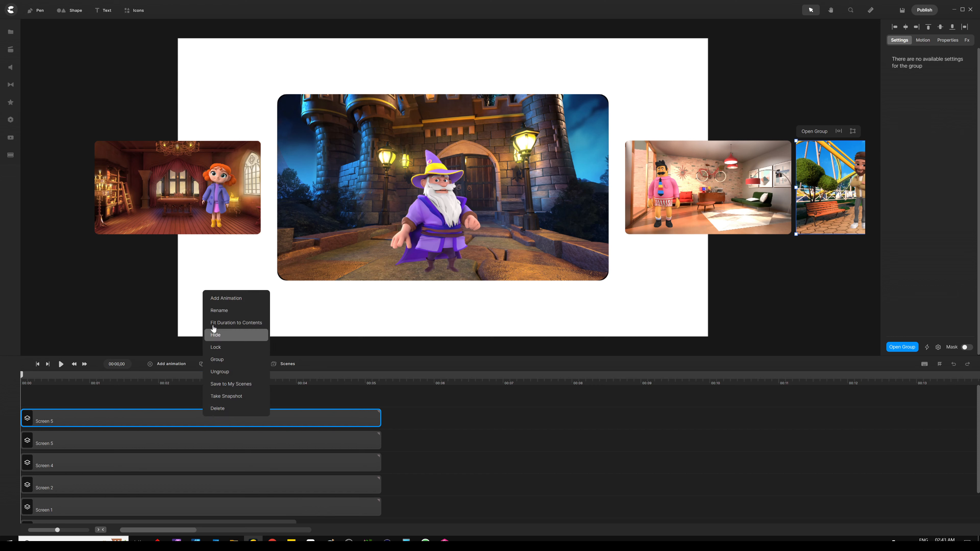
pyautogui.click(223, 311)
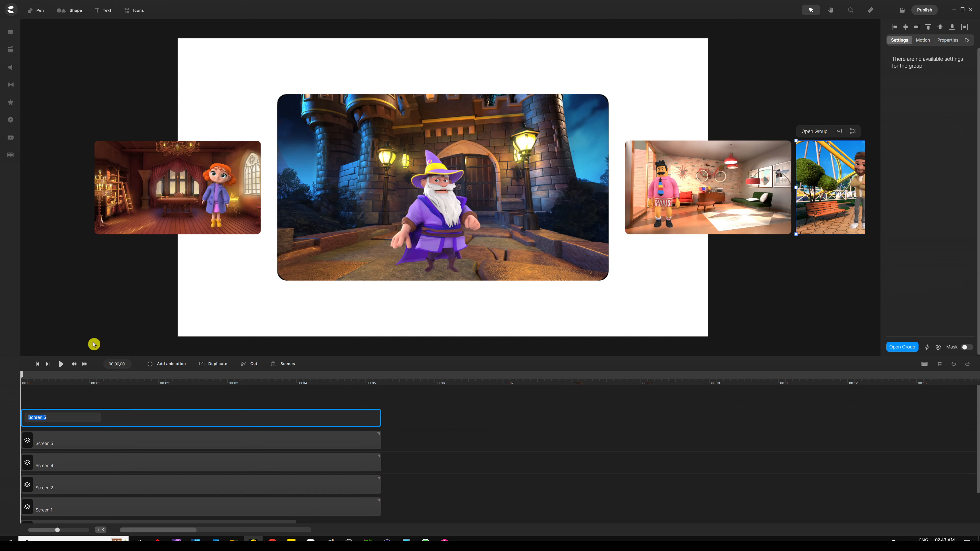
pyautogui.click(66, 418)
pyautogui.write('6')
pyautogui.press('Return')
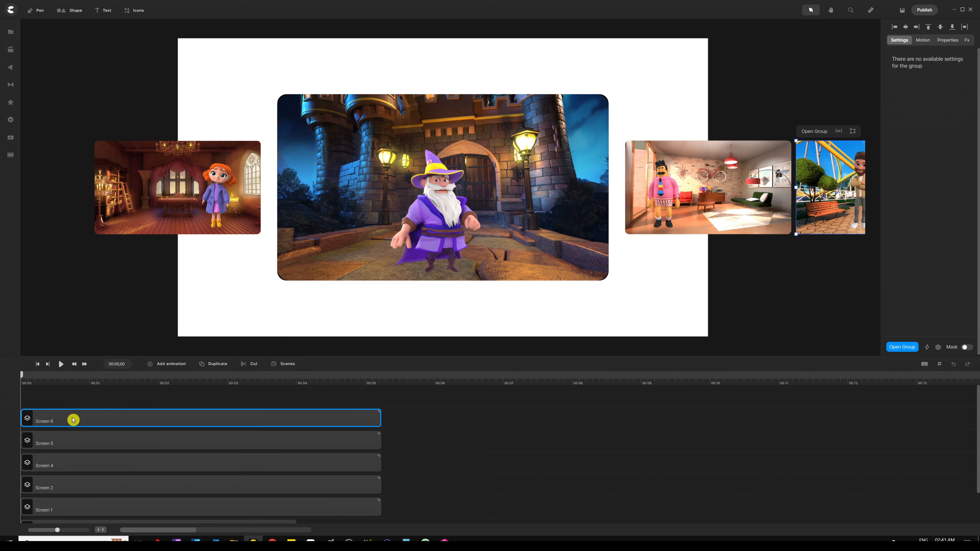
# - Set the Canvas Mode to Hide so layers outside the canvas are dimmed
pyautogui.scroll(-3, 156, 245)
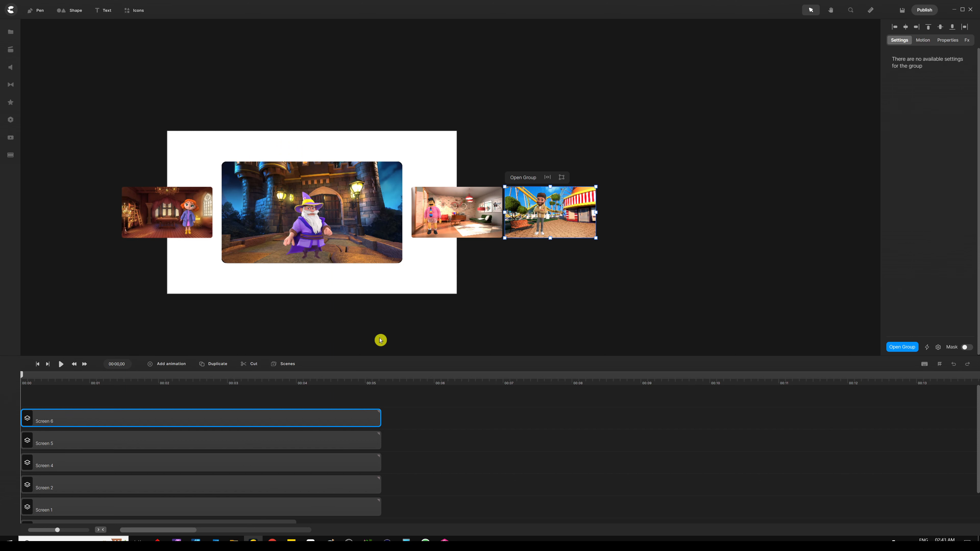
pyautogui.hotkey('ctrl', '0')
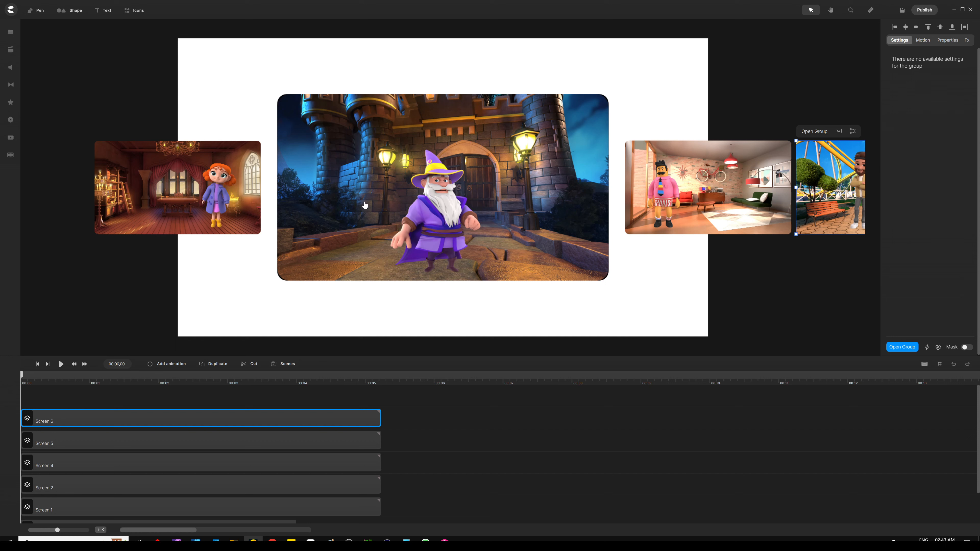
pyautogui.click(224, 401)
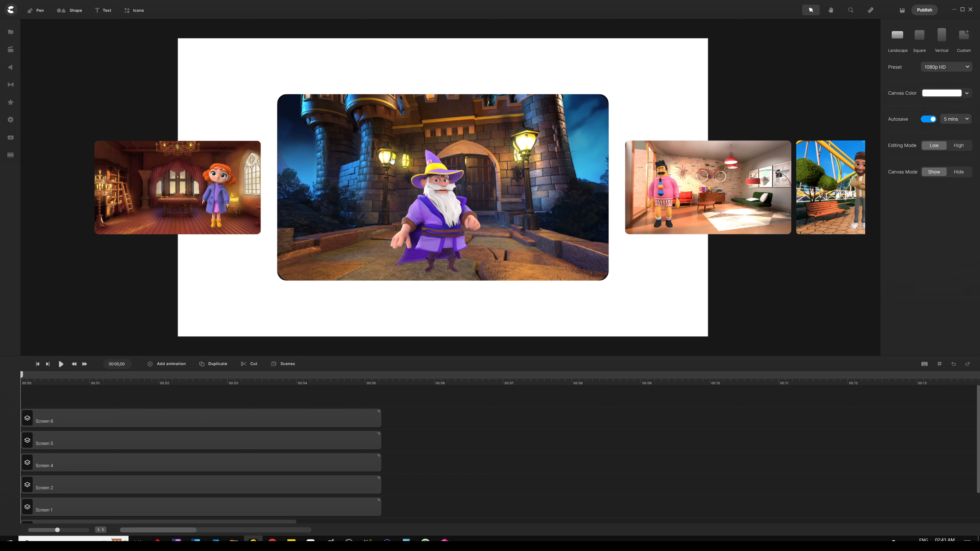
pyautogui.click(420, 165)
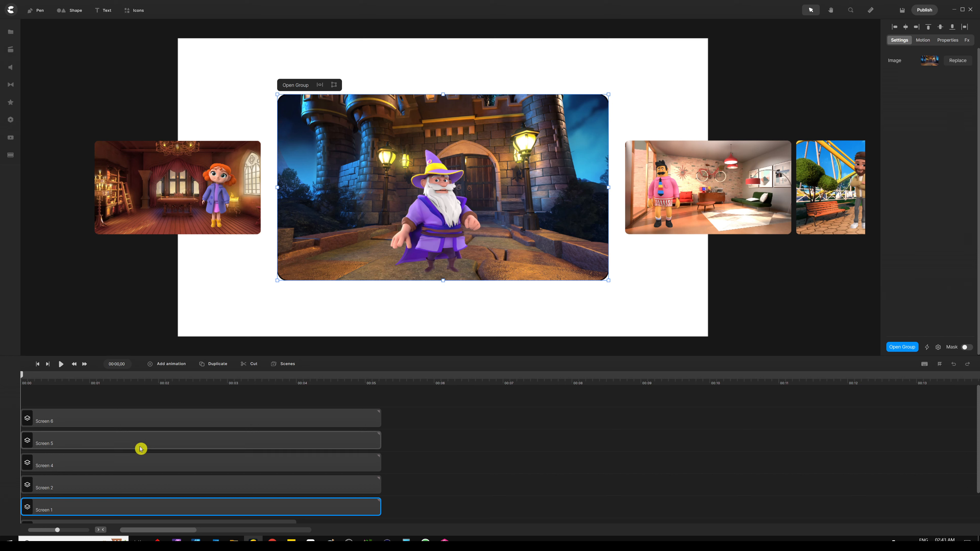
pyautogui.click(793, 295)
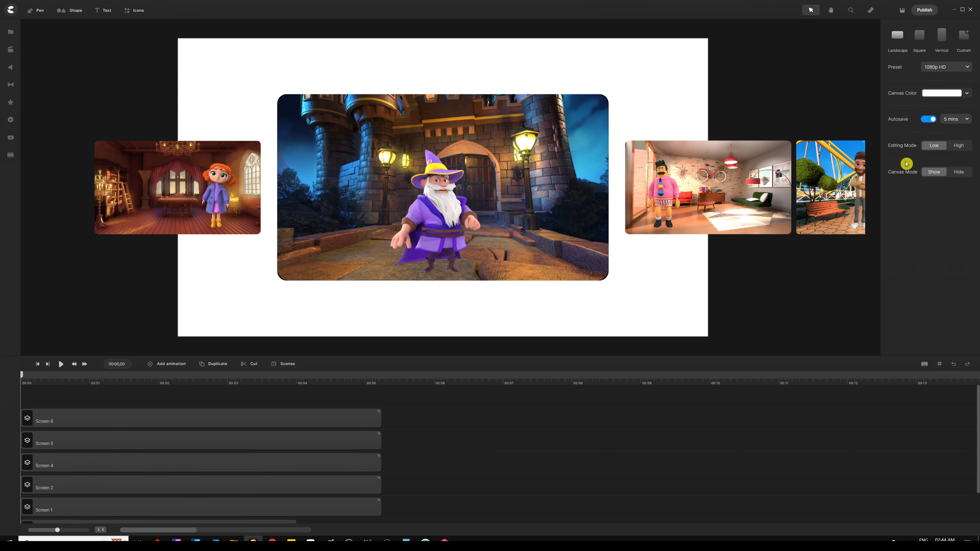
pyautogui.click(960, 174)
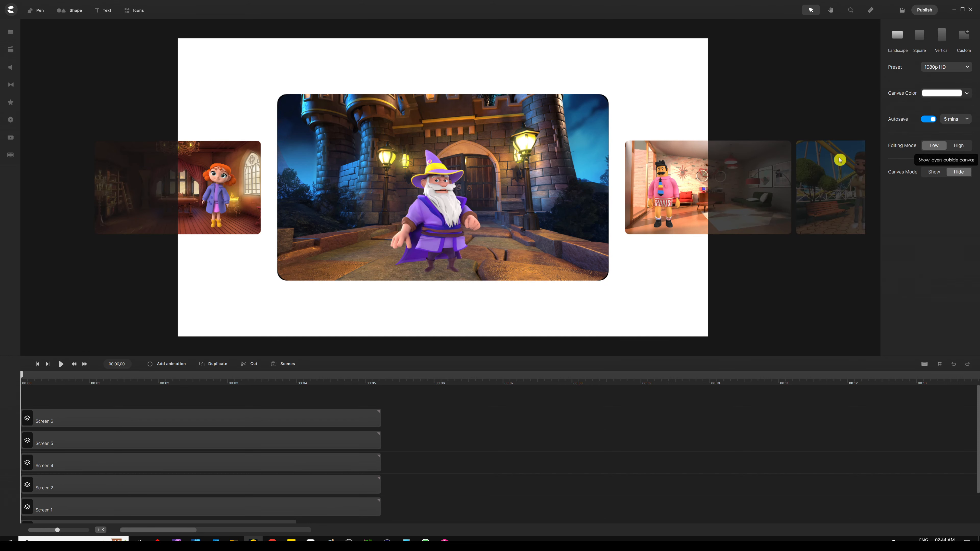
# - Add an animation of Position and Scale to the Screen 1 group with the castle wizard
pyautogui.click(173, 509)
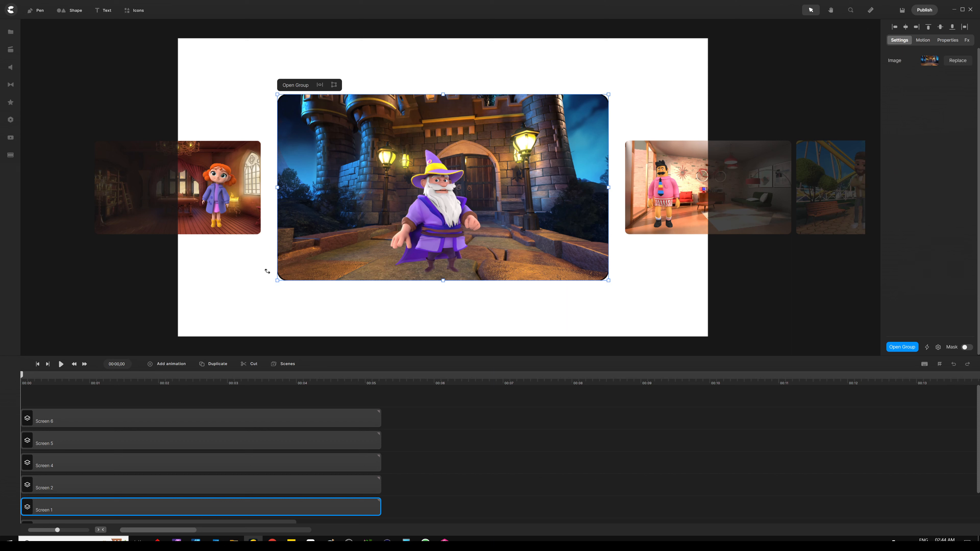
pyautogui.click(168, 365)
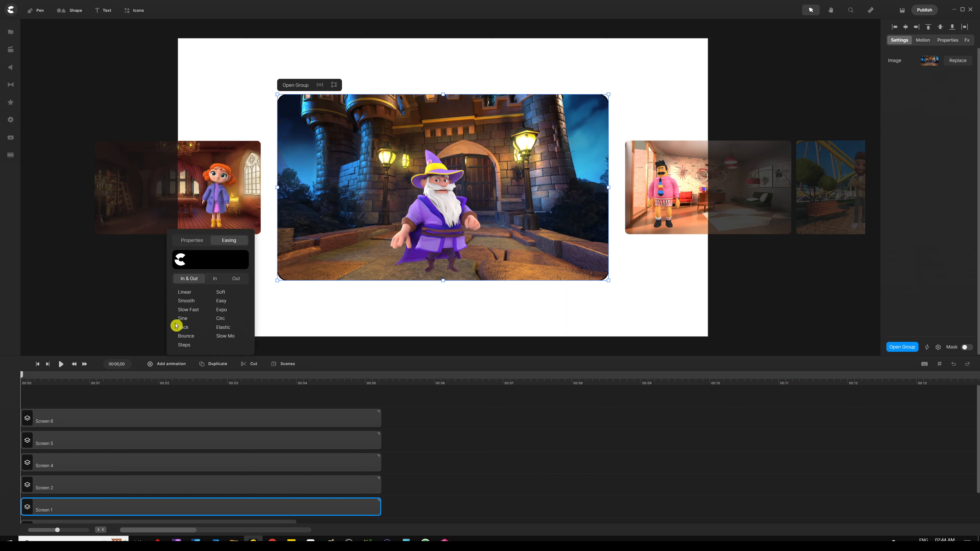
pyautogui.click(192, 242)
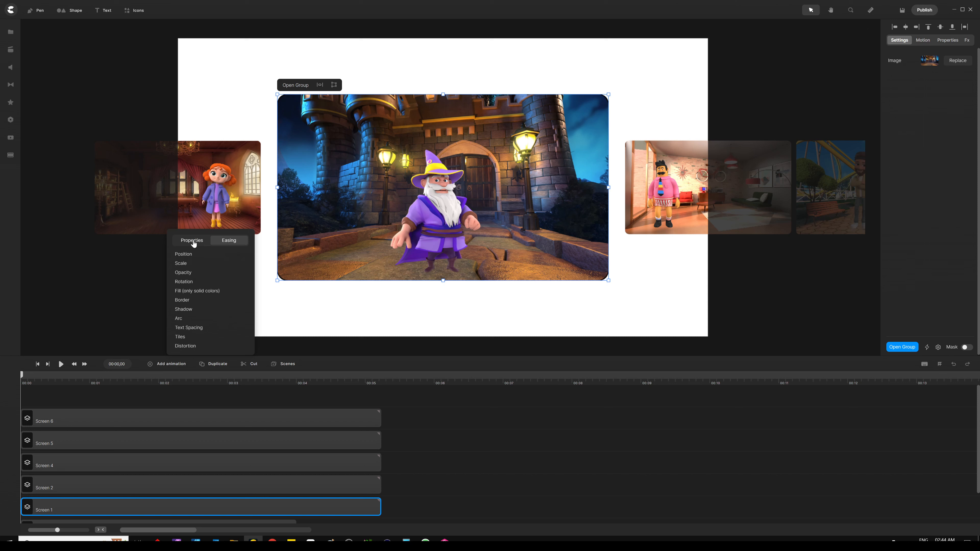
pyautogui.click(203, 257)
pyautogui.click(226, 262)
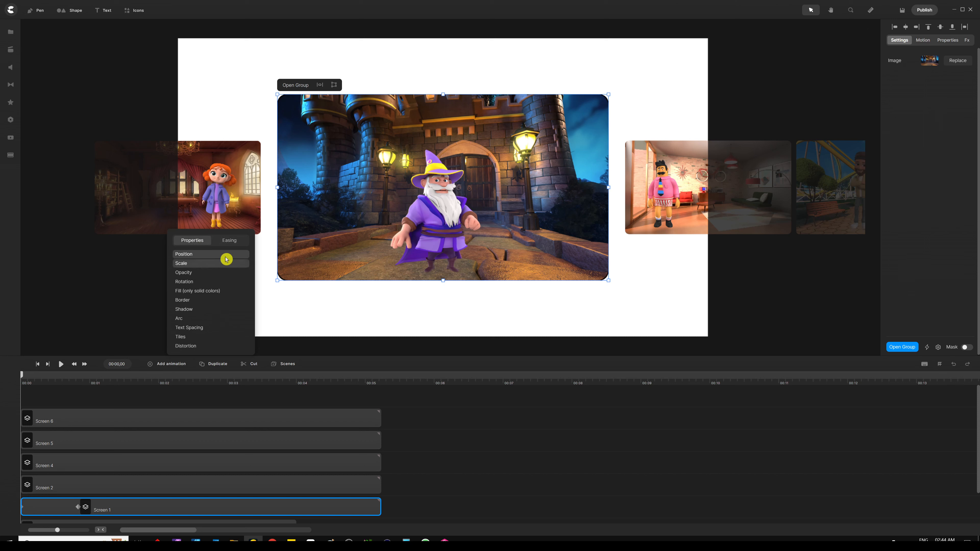
pyautogui.click(233, 243)
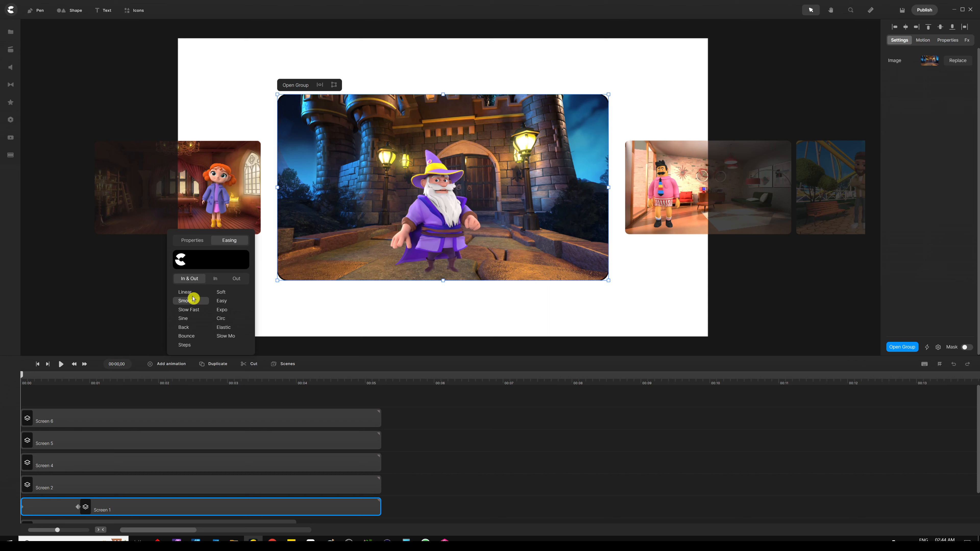
pyautogui.click(193, 242)
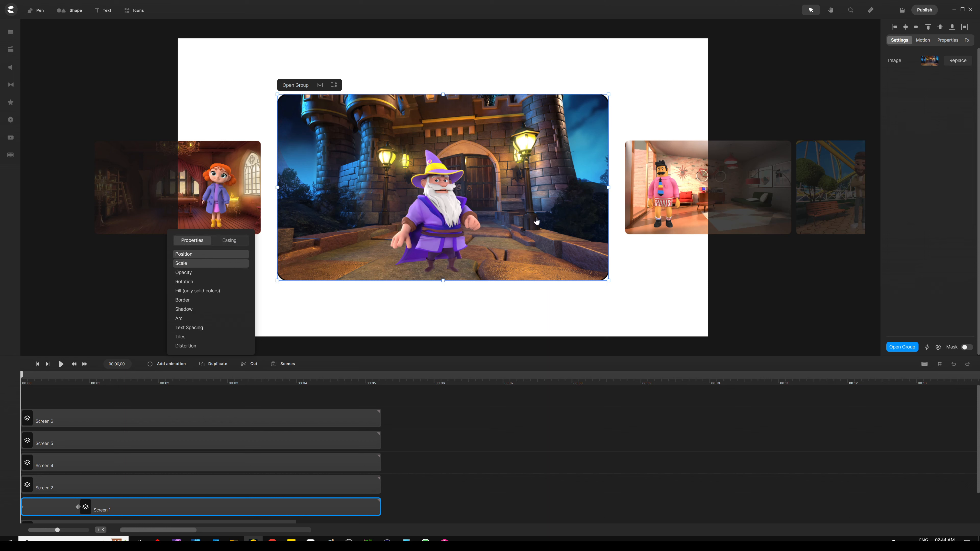
pyautogui.click(105, 463)
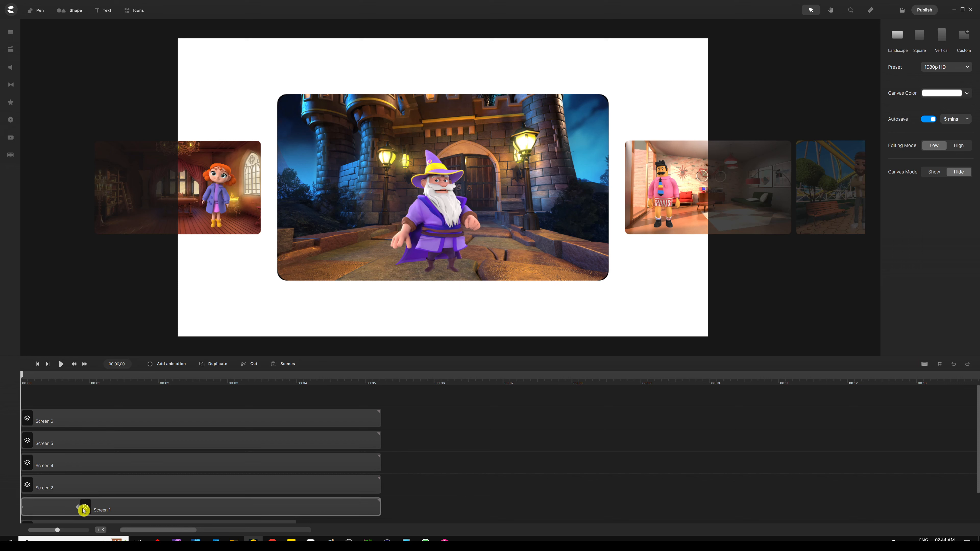
# - Move the end keyframe of Screen 1's animation to the 2-second mark and place the playhead there
pyautogui.moveTo(77, 508); pyautogui.dragTo(83, 508)
pyautogui.moveTo(150, 510); pyautogui.dragTo(151, 508)
pyautogui.moveTo(152, 376); pyautogui.dragTo(158, 376)
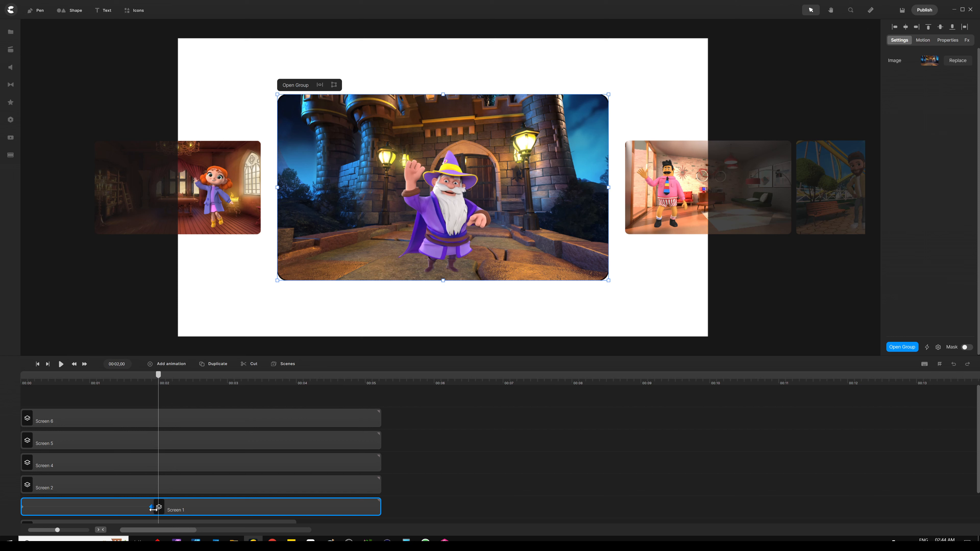
pyautogui.moveTo(153, 509); pyautogui.dragTo(160, 508)
# - Set Screen 1's scale to 51% at the 2-second keyframe
pyautogui.click(946, 40)
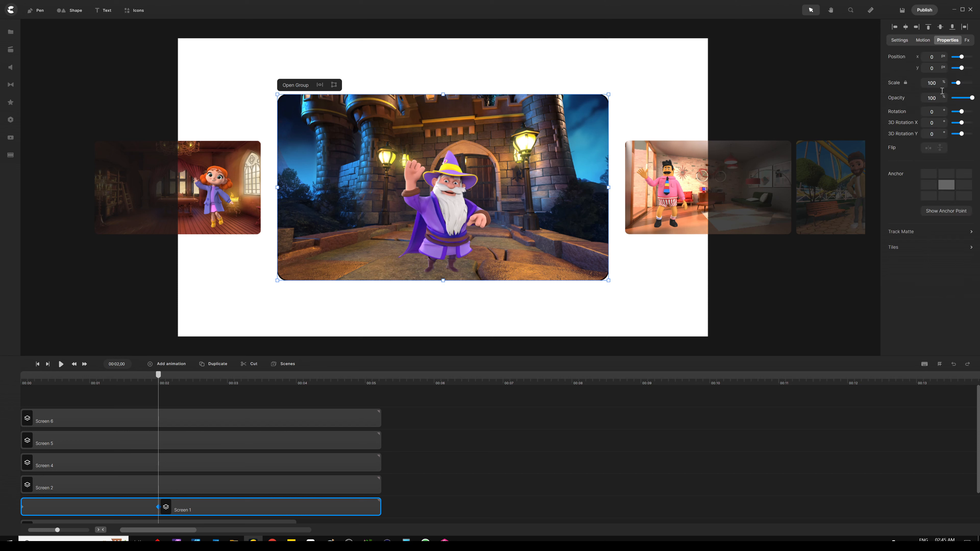
pyautogui.click(923, 84)
pyautogui.press('Return')
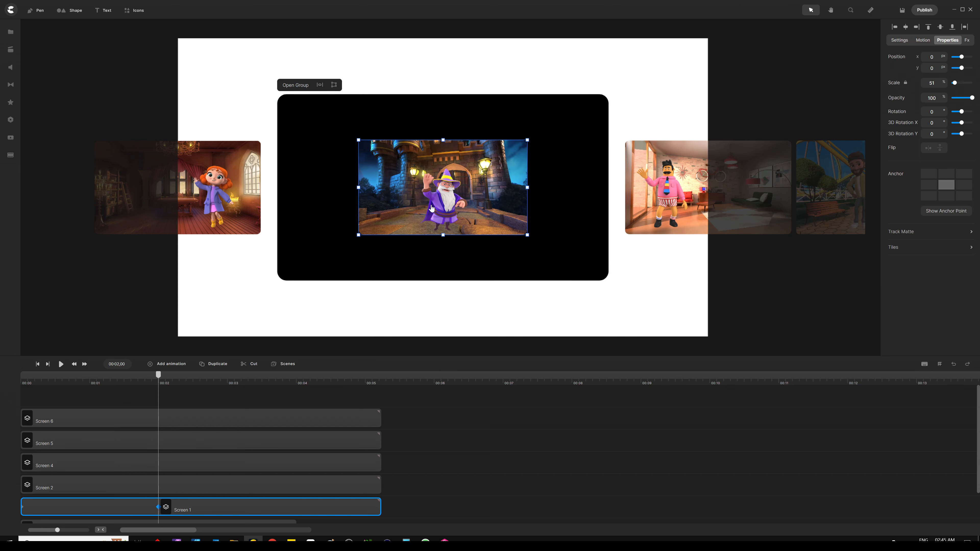
# - Shift Screen 1 horizontally to X -970 px so it sits over the red-haired girl's panel at the 2-second keyframe
pyautogui.hotkey('shift', 'Left')
pyautogui.hotkey('shift', 'Left')
pyautogui.hotkey('shift', 'Left')
pyautogui.hotkey('shift', 'Left')
pyautogui.hotkey('shift', 'Left')
pyautogui.hotkey('shift', 'Left')
pyautogui.hotkey('shift', 'Left')
pyautogui.hotkey('shift', 'Left')
pyautogui.hotkey('shift', 'Left')
pyautogui.hotkey('shift', 'Left')
pyautogui.hotkey('shift', 'Left')
pyautogui.hotkey('shift', 'Left')
pyautogui.hotkey('shift', 'Left')
pyautogui.hotkey('shift', 'Left')
pyautogui.hotkey('shift', 'Left')
pyautogui.hotkey('shift', 'Left')
pyautogui.hotkey('shift', 'Left')
pyautogui.hotkey('shift', 'Left')
pyautogui.hotkey('shift', 'Left')
pyautogui.hotkey('shift', 'Left')
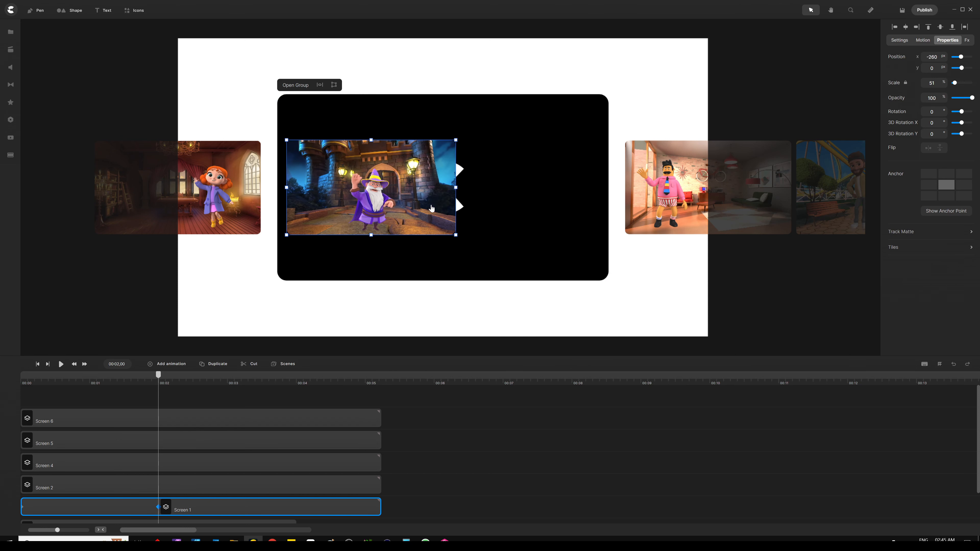
pyautogui.hotkey('shift', 'Left')
pyautogui.hotkey('shift', 'Left')
pyautogui.hotkey('shift', 'Left')
pyautogui.hotkey('shift', 'Left')
pyautogui.hotkey('shift', 'Left')
pyautogui.hotkey('shift', 'Left')
pyautogui.hotkey('shift', 'Left')
pyautogui.hotkey('shift', 'Left')
pyautogui.hotkey('shift', 'Left')
pyautogui.hotkey('shift', 'Left')
pyautogui.hotkey('shift', 'Left')
pyautogui.hotkey('shift', 'Left')
pyautogui.hotkey('shift', 'Left')
pyautogui.hotkey('shift', 'Left')
pyautogui.hotkey('shift', 'Left')
pyautogui.hotkey('shift', 'Left')
pyautogui.hotkey('shift', 'Left')
pyautogui.hotkey('shift', 'Left')
pyautogui.hotkey('shift', 'Left')
pyautogui.hotkey('shift', 'Left')
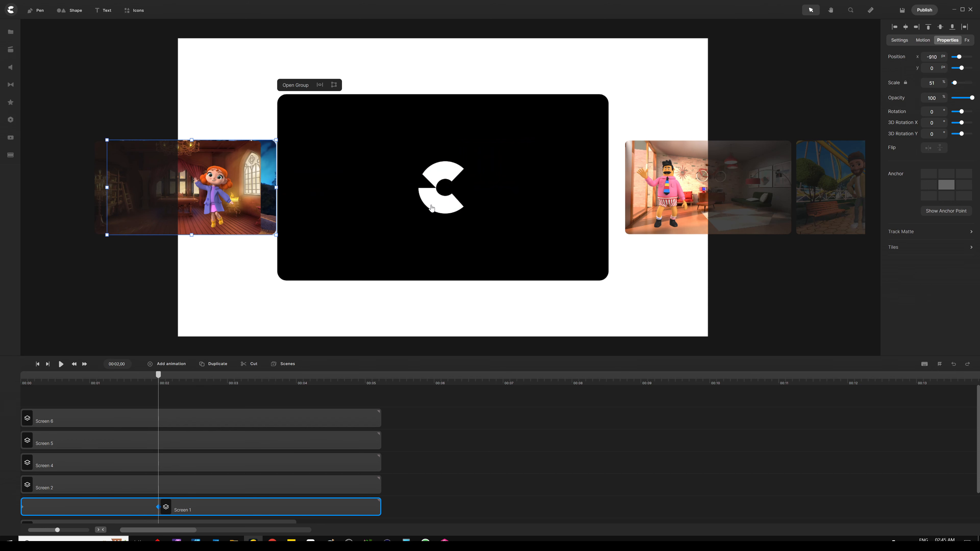
pyautogui.hotkey('shift', 'Left')
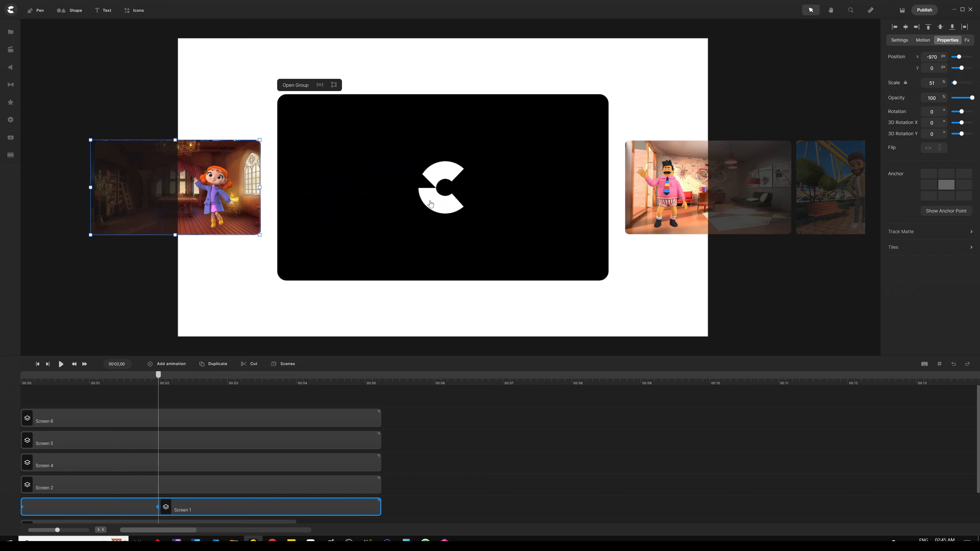
pyautogui.click(374, 308)
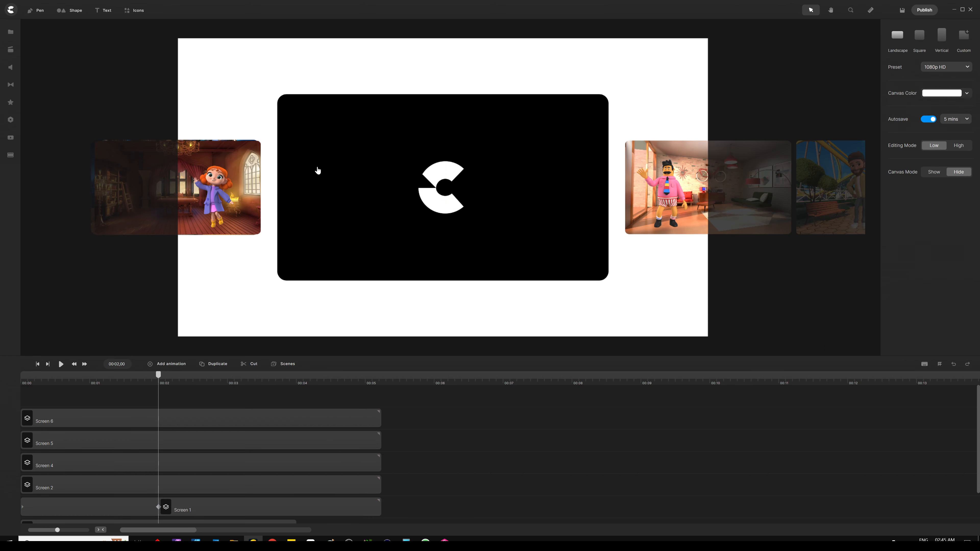
# - Delete the Carousel layer behind the screen groups
pyautogui.click(365, 165)
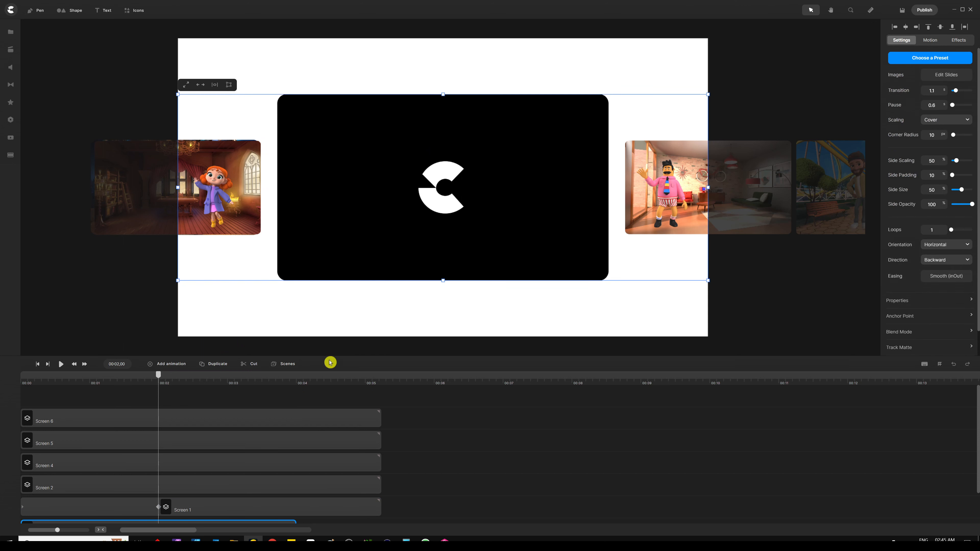
pyautogui.scroll(-1, 267, 407)
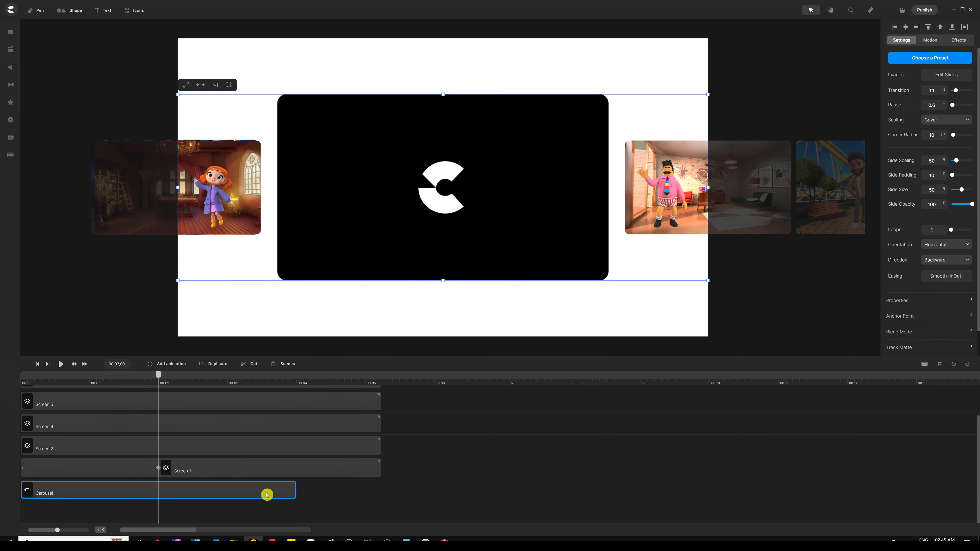
pyautogui.press('Delete')
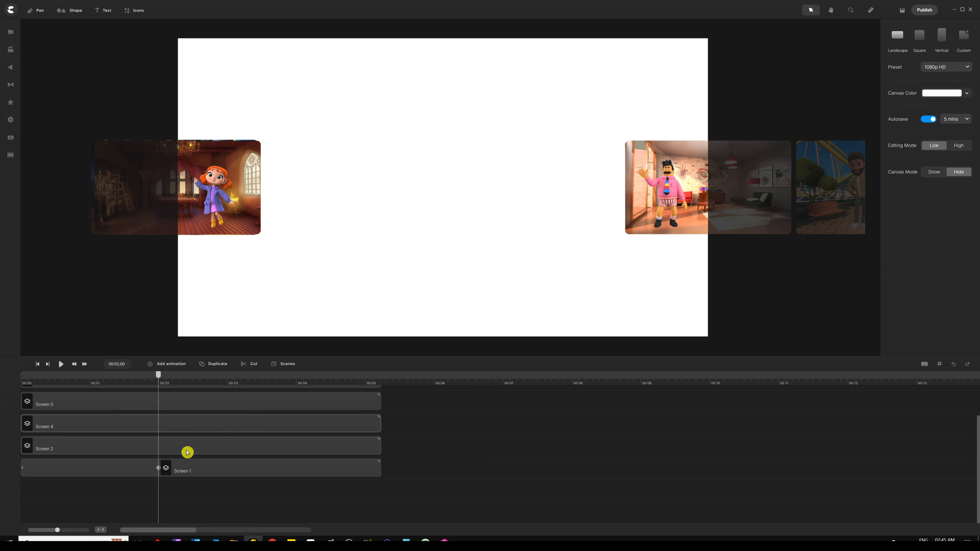
# - Add a Position animation to the Screen 2 group, ending at 2 seconds with its panel moved to the left of Screen 1
pyautogui.moveTo(158, 377); pyautogui.dragTo(2, 388)
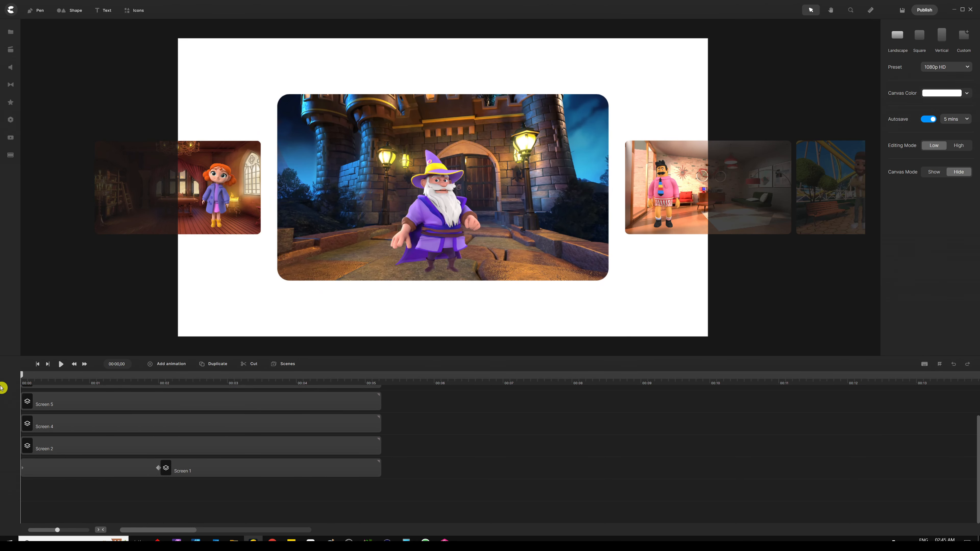
pyautogui.click(224, 178)
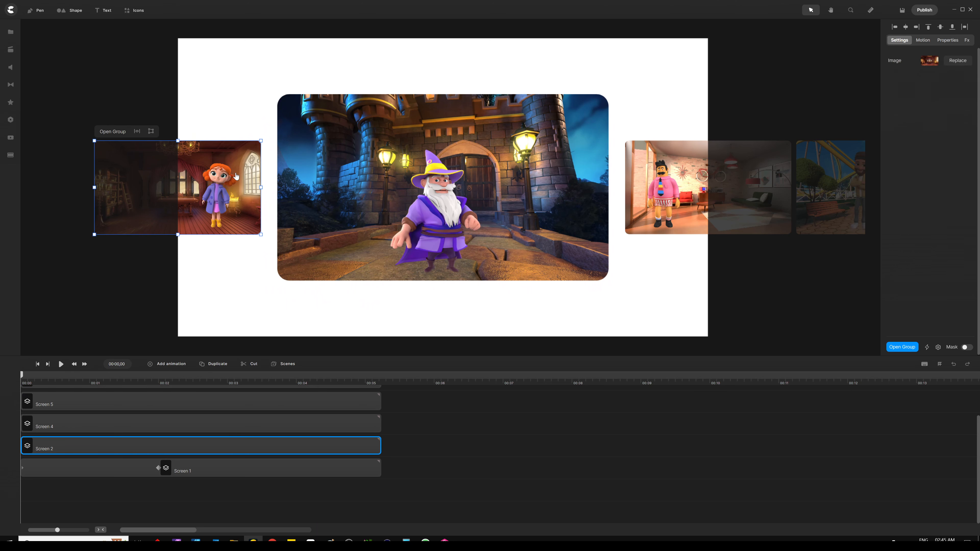
pyautogui.scroll(-3, 412, 174)
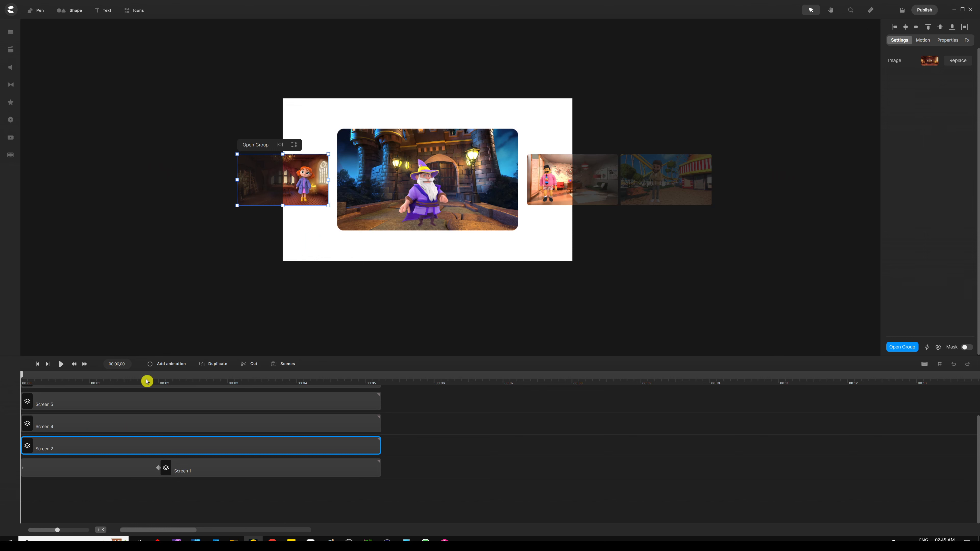
pyautogui.click(172, 365)
pyautogui.click(200, 256)
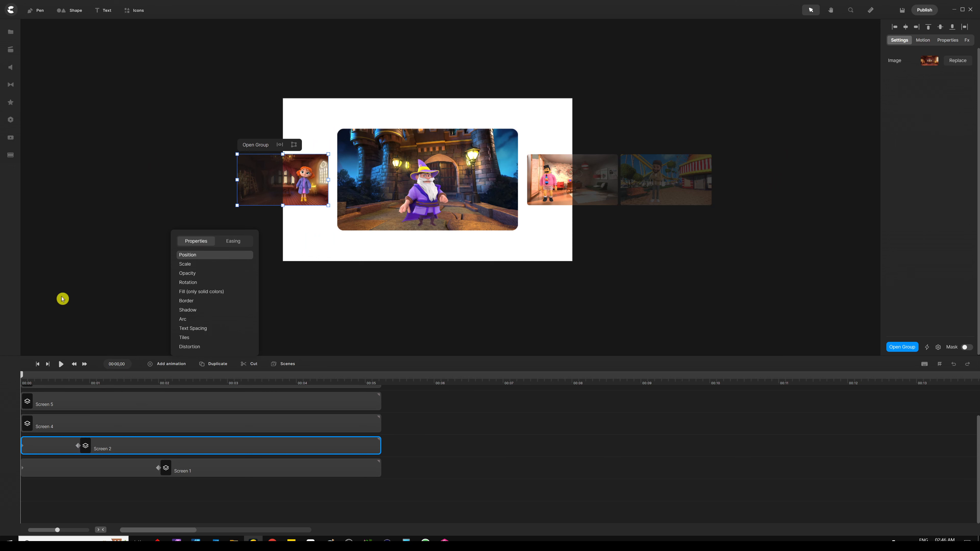
pyautogui.click(106, 302)
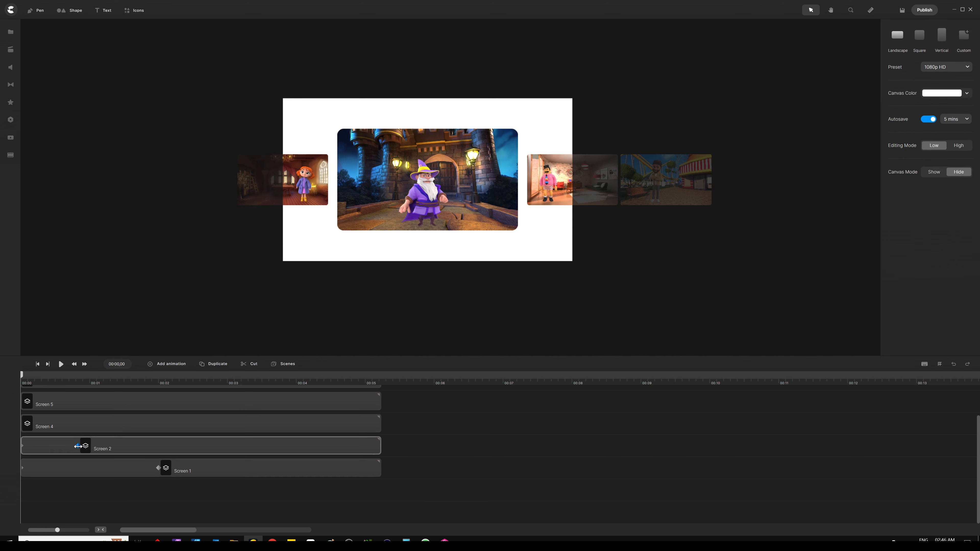
pyautogui.moveTo(77, 446); pyautogui.dragTo(106, 449)
pyautogui.moveTo(158, 448); pyautogui.dragTo(158, 448)
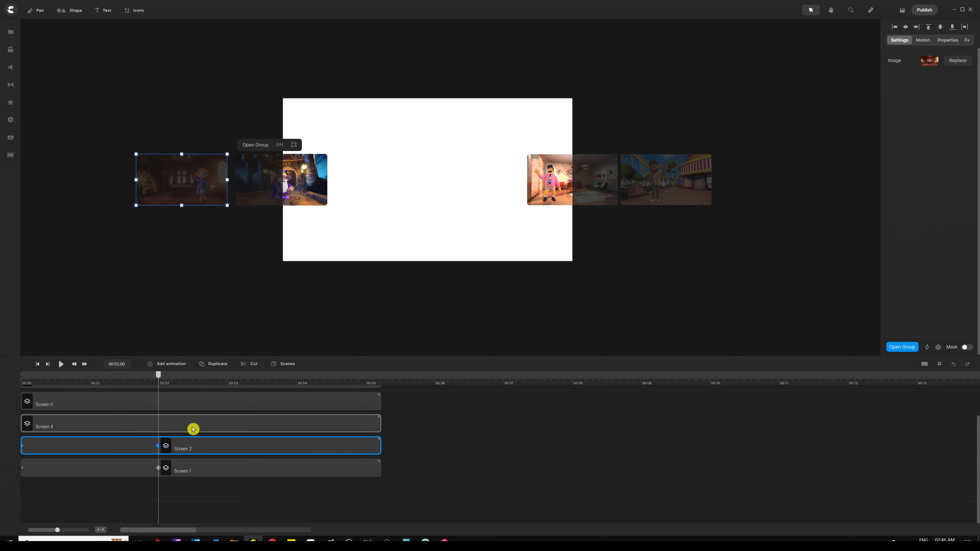
# - Play the animation from the start to preview the Screen 1 and Screen 2 movement, and return the playhead to the beginning
pyautogui.click(224, 501)
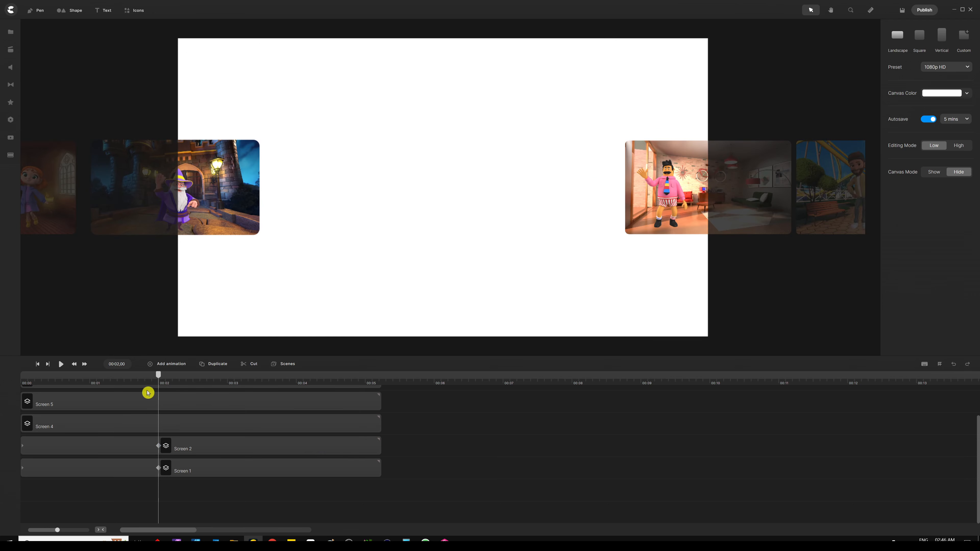
pyautogui.click(37, 364)
pyautogui.click(61, 364)
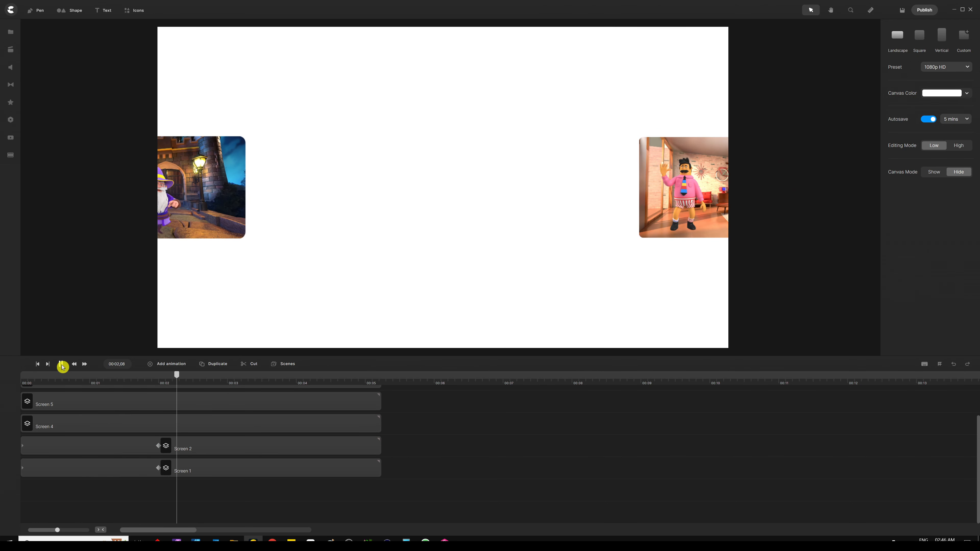
pyautogui.click(61, 364)
pyautogui.moveTo(176, 376); pyautogui.dragTo(26, 372)
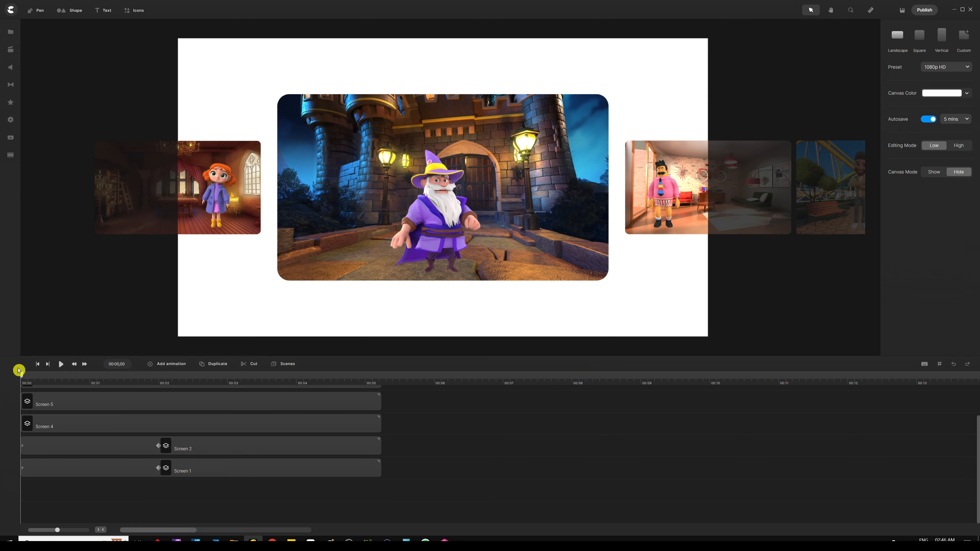
# - Rename the group holding the mustached man's living-room panel as Screen 3
pyautogui.click(675, 170)
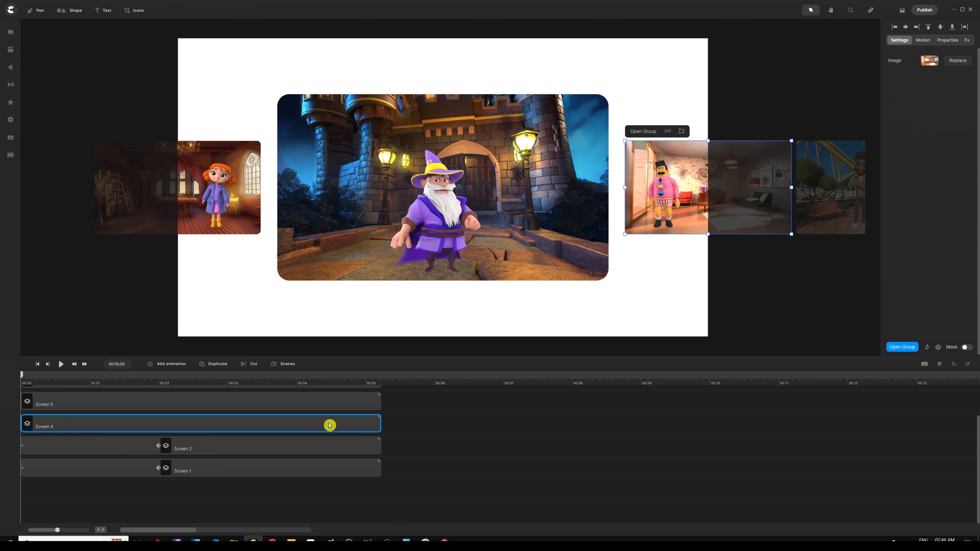
pyautogui.scroll(2, 332, 425)
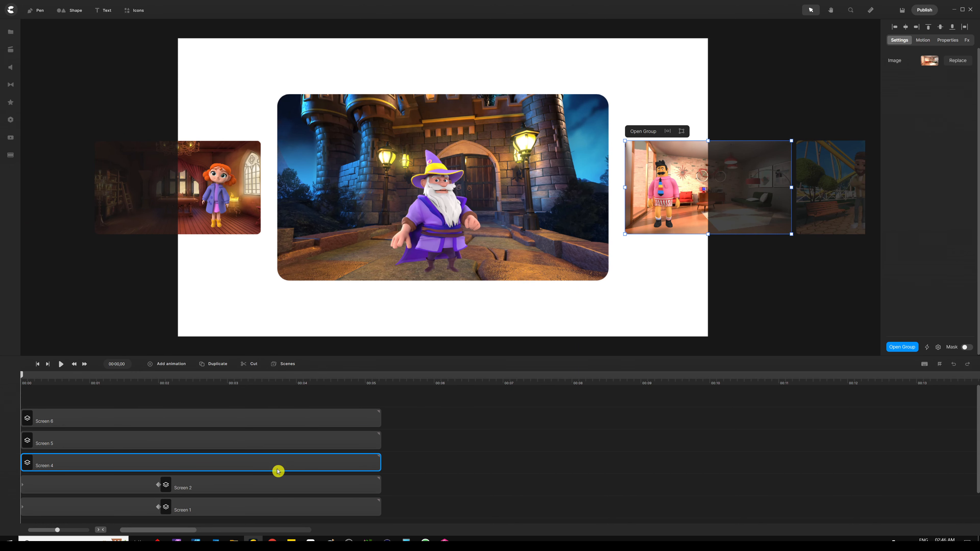
pyautogui.rightClick(250, 465)
pyautogui.click(287, 357)
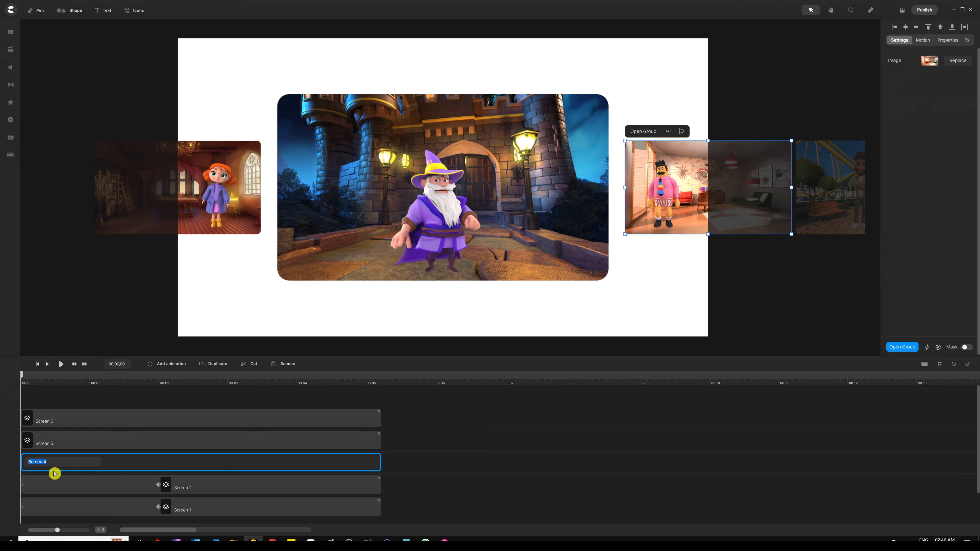
pyautogui.click(50, 461)
pyautogui.press('Return')
# - Rename the Screen 5 group as Screen 4
pyautogui.rightClick(83, 443)
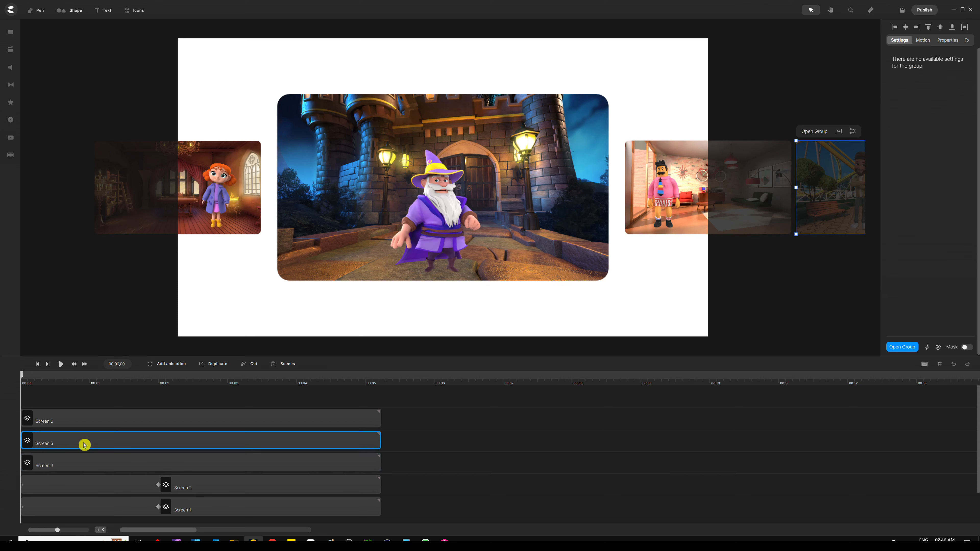
pyautogui.click(109, 340)
pyautogui.click(65, 439)
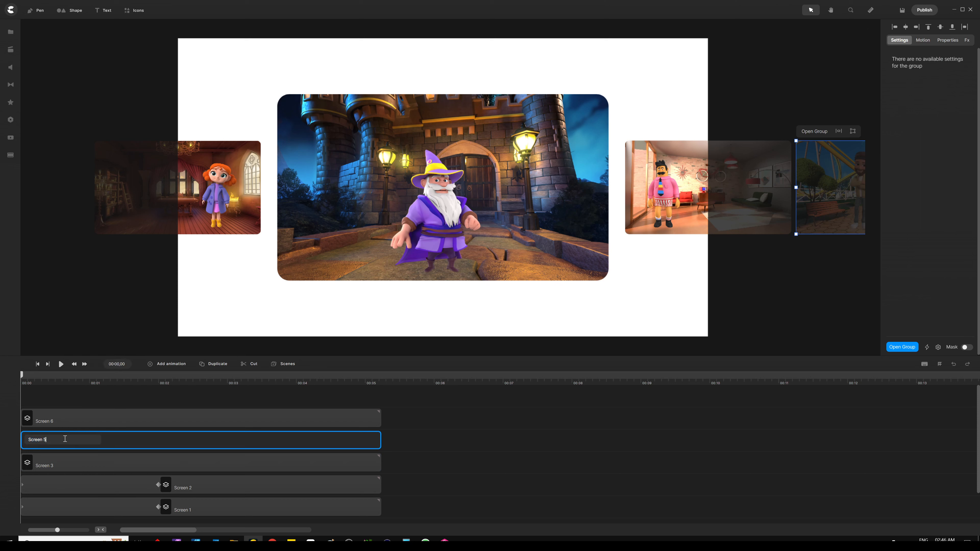
pyautogui.write('4')
pyautogui.press('Return')
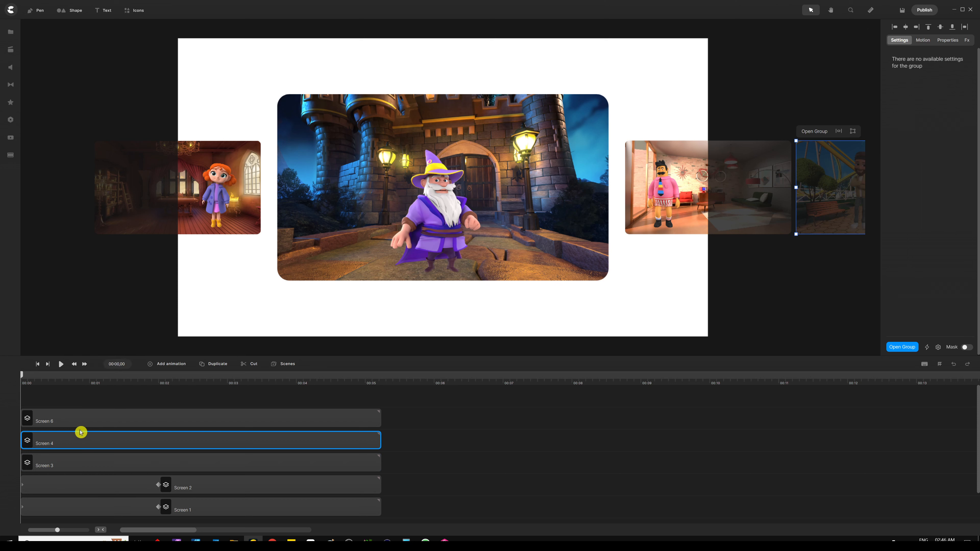
# - Rename the Screen 6 group as Screen 5
pyautogui.click(83, 421)
pyautogui.rightClick(85, 418)
pyautogui.click(97, 311)
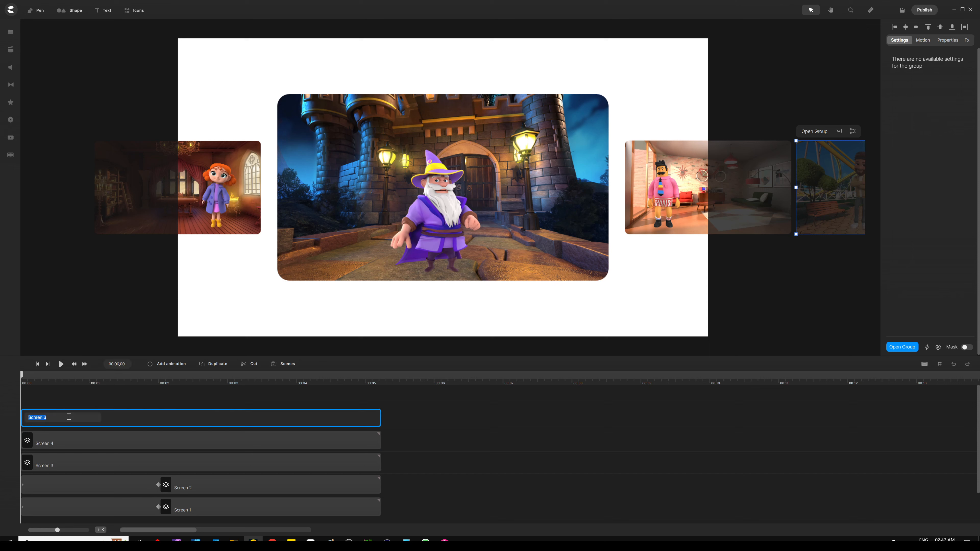
pyautogui.click(64, 418)
pyautogui.press('Return')
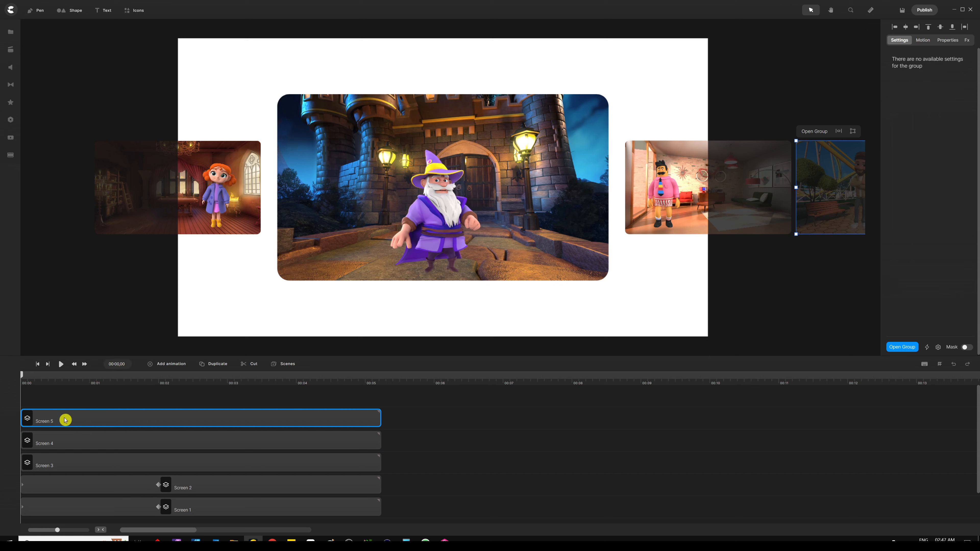
# - Add Position and Scale animations to the Screen 3 group and extend their end keyframe to 2 seconds
pyautogui.click(109, 464)
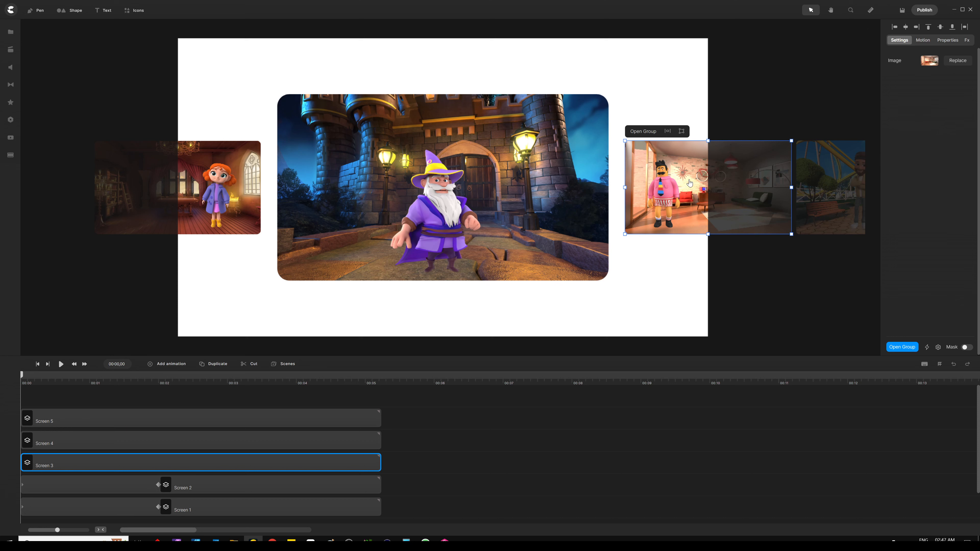
pyautogui.click(169, 366)
pyautogui.click(182, 252)
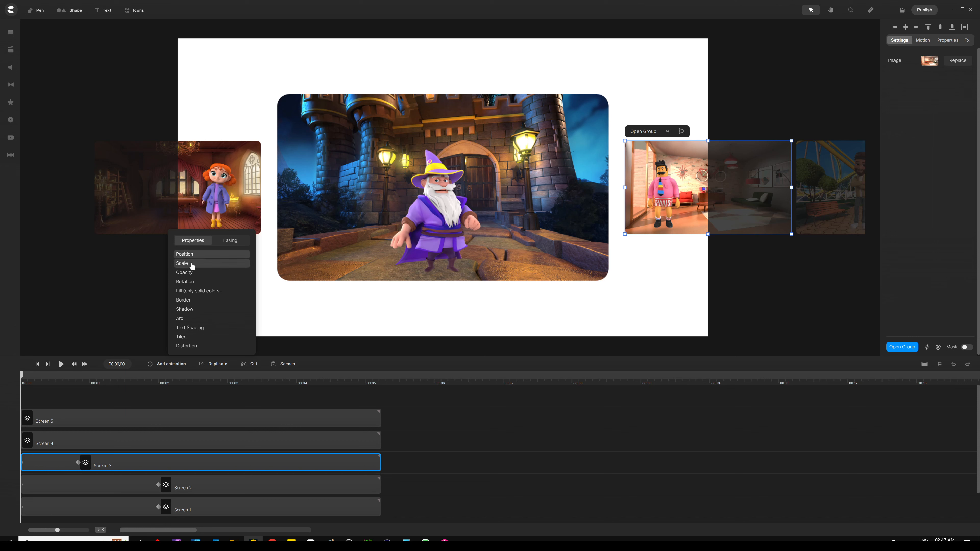
pyautogui.click(218, 264)
pyautogui.click(171, 396)
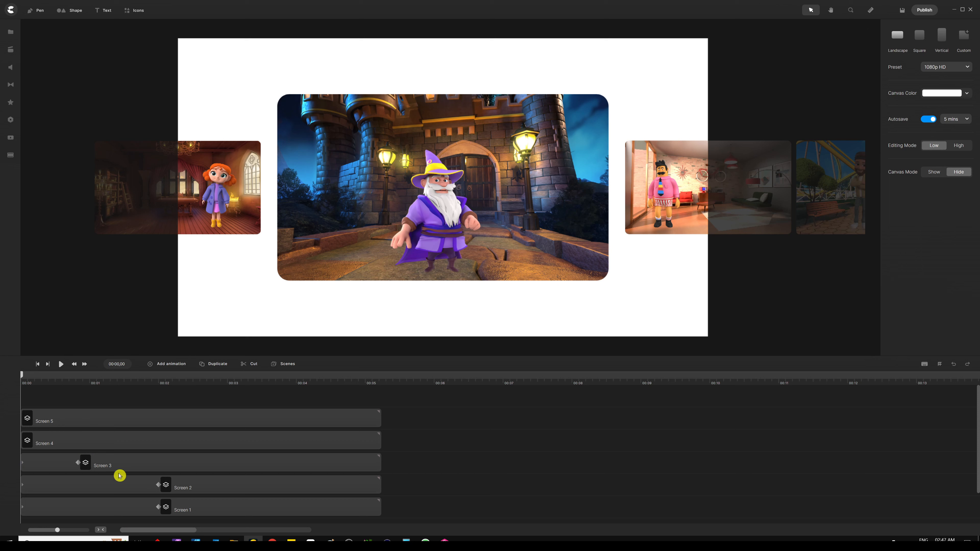
pyautogui.click(78, 463)
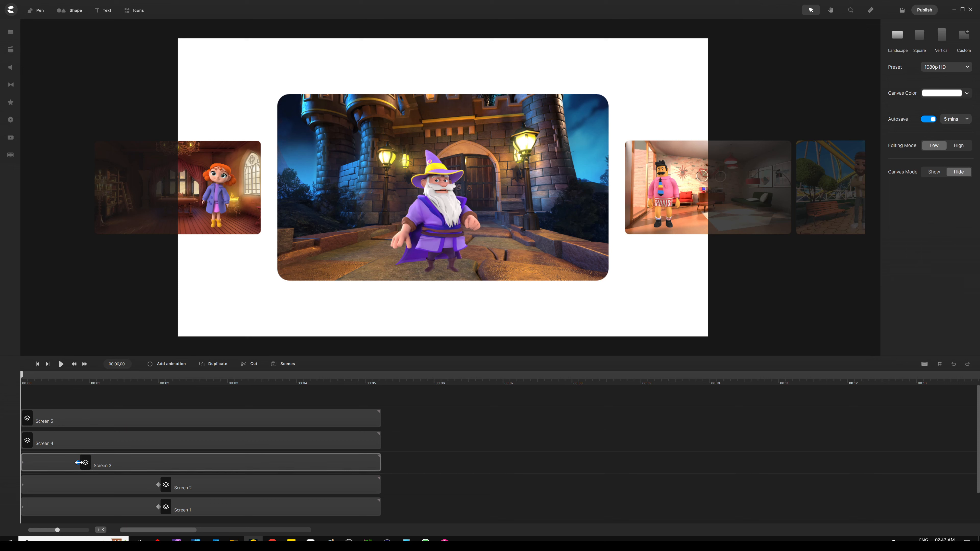
pyautogui.moveTo(79, 463); pyautogui.dragTo(158, 462)
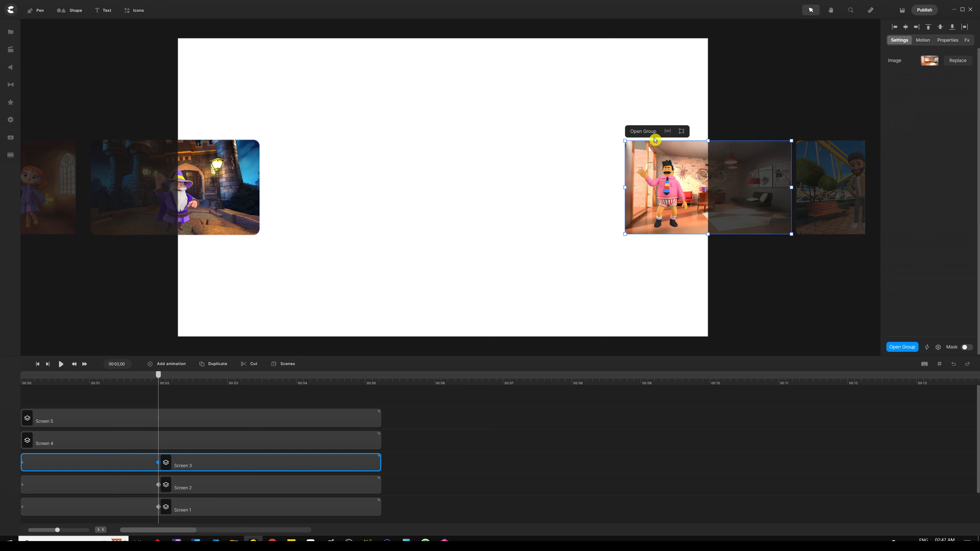
# - Center Screen 3 on the canvas at the 2-second keyframe and set its scale to 195%
pyautogui.click(667, 132)
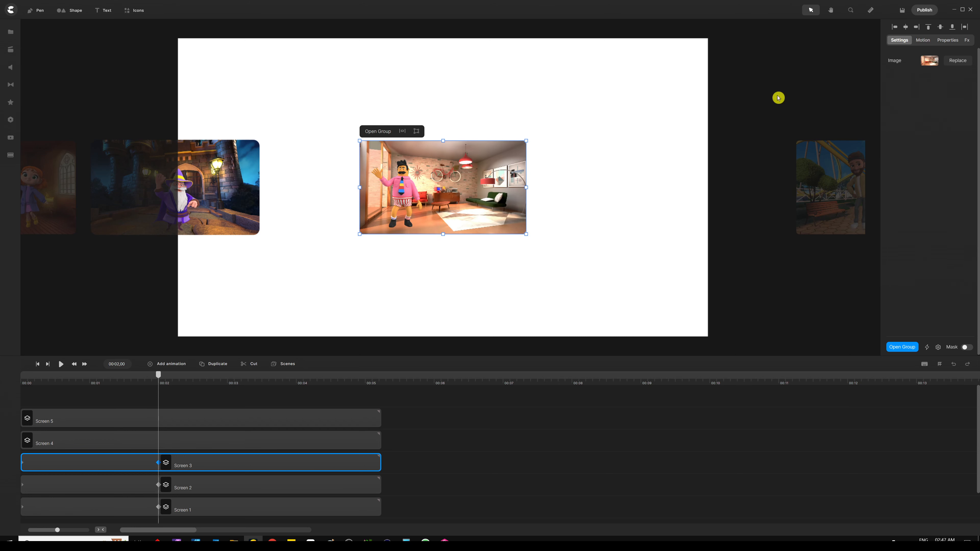
pyautogui.click(945, 43)
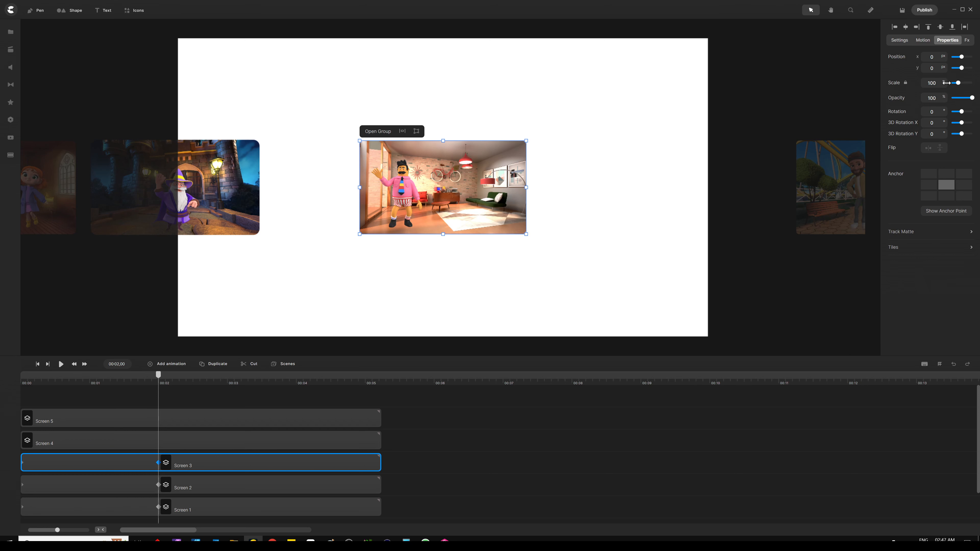
pyautogui.moveTo(944, 83); pyautogui.dragTo(978, 77)
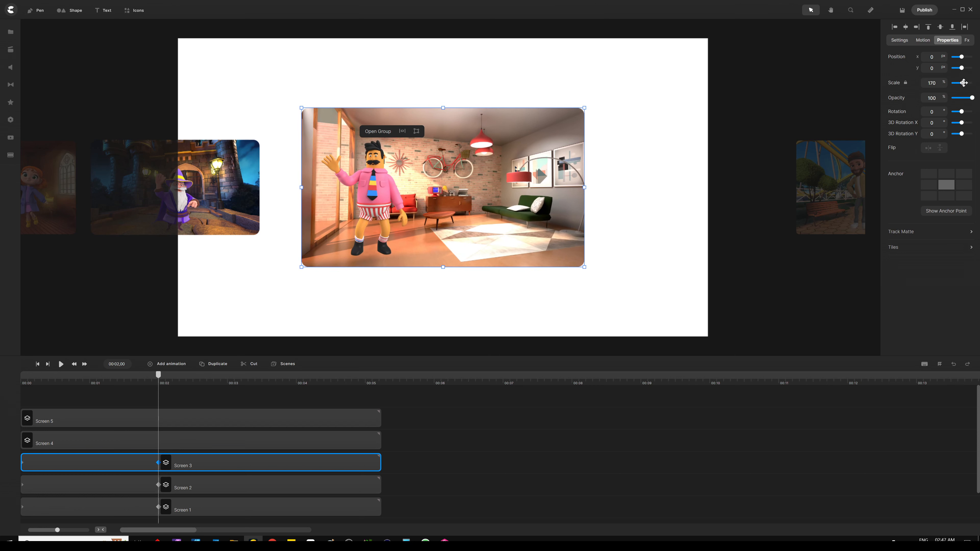
pyautogui.moveTo(963, 83); pyautogui.dragTo(966, 83)
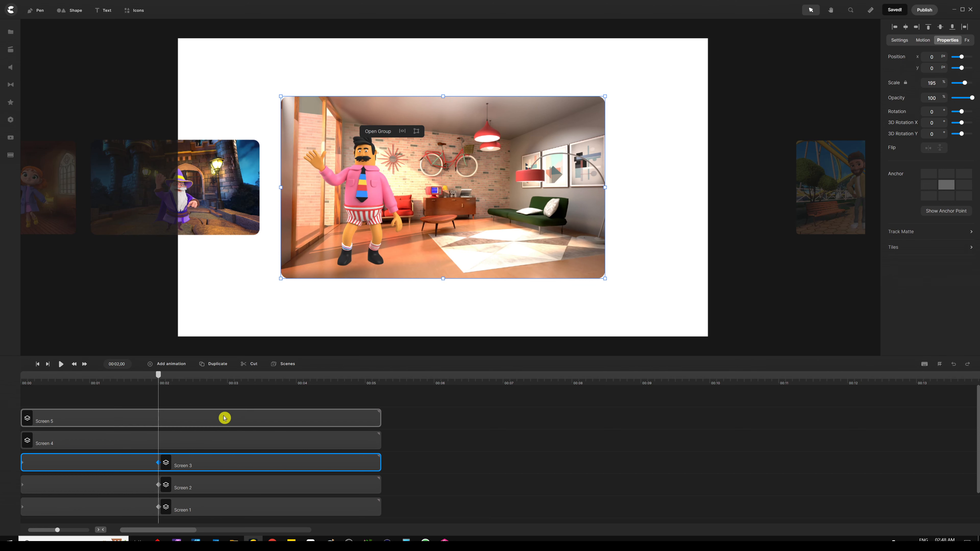
# - Play the animation from the start to preview Screen 3 sliding into the center
pyautogui.click(225, 392)
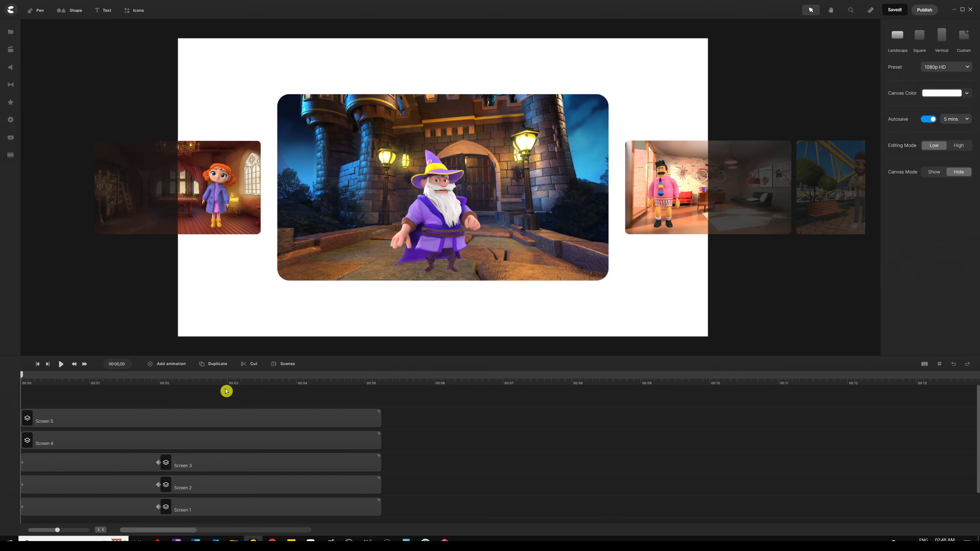
pyautogui.press('space')
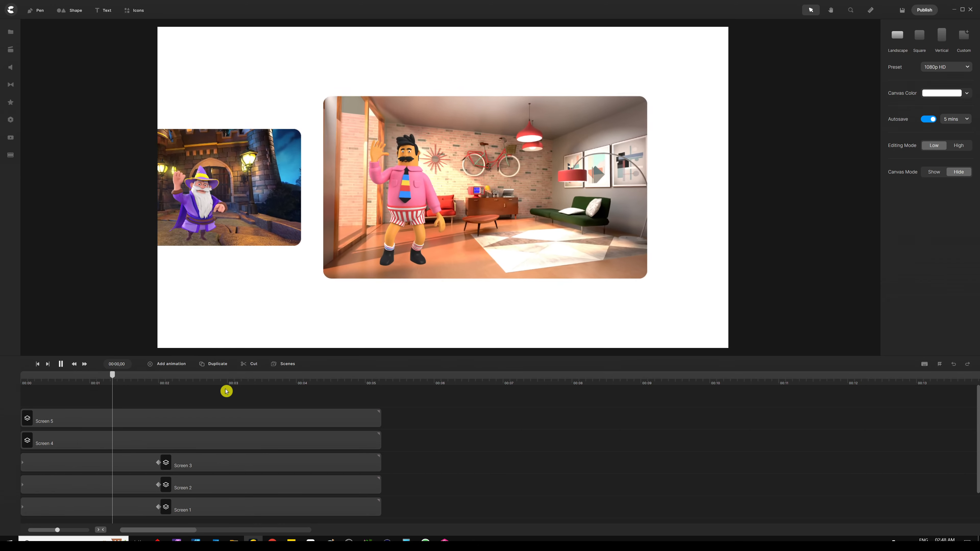
pyautogui.press('space')
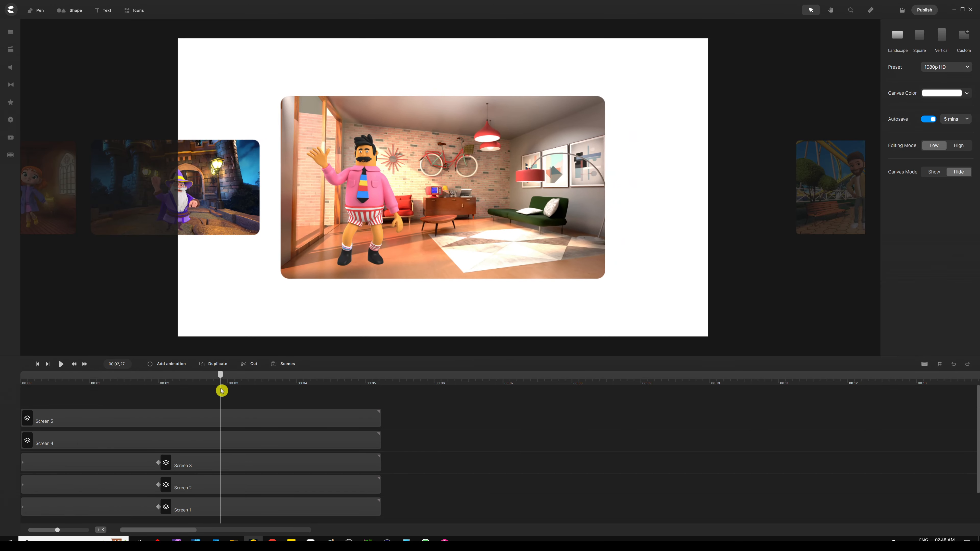
# - Shift the amusement-park panel of Screen 5 slightly left so it sits just outside the canvas's right edge
pyautogui.moveTo(220, 377); pyautogui.dragTo(159, 381)
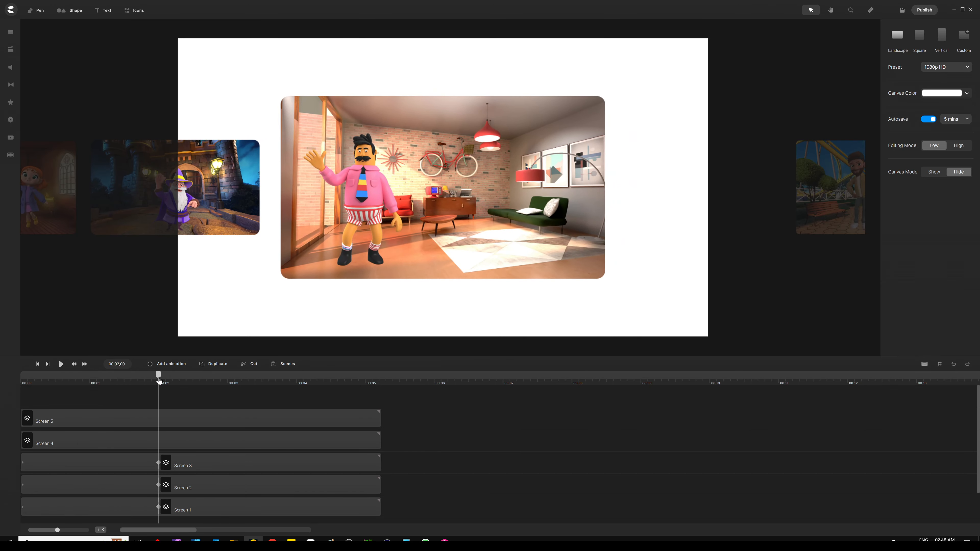
pyautogui.click(825, 177)
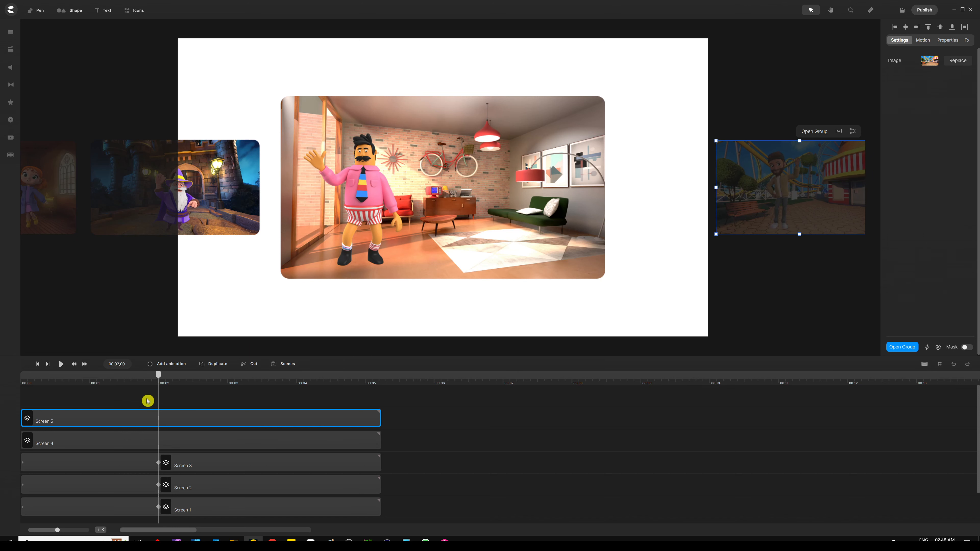
pyautogui.moveTo(158, 376); pyautogui.dragTo(100, 384)
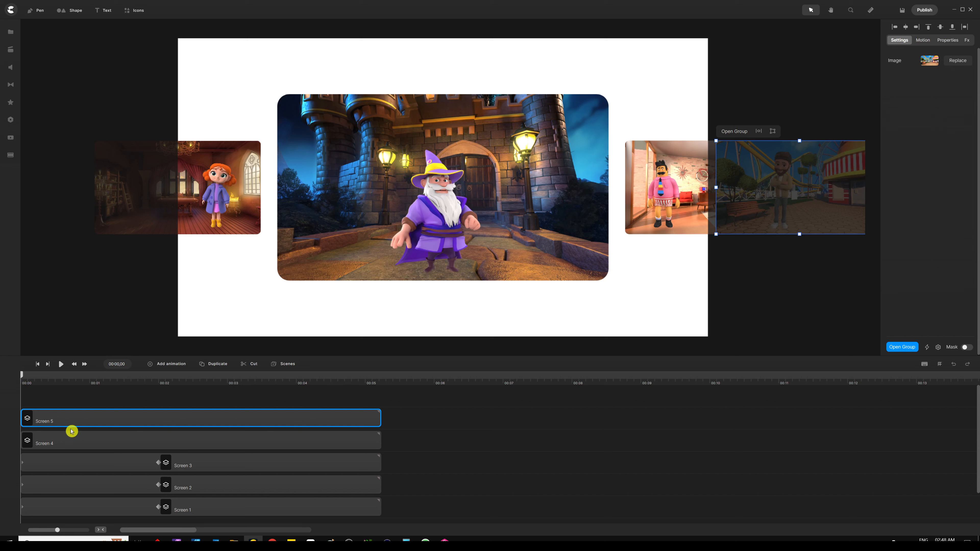
pyautogui.click(75, 439)
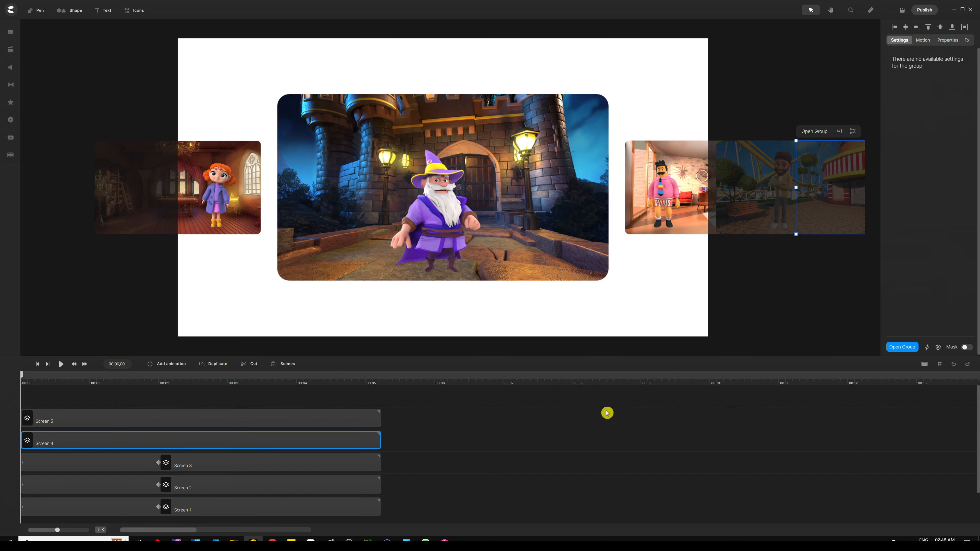
pyautogui.click(180, 397)
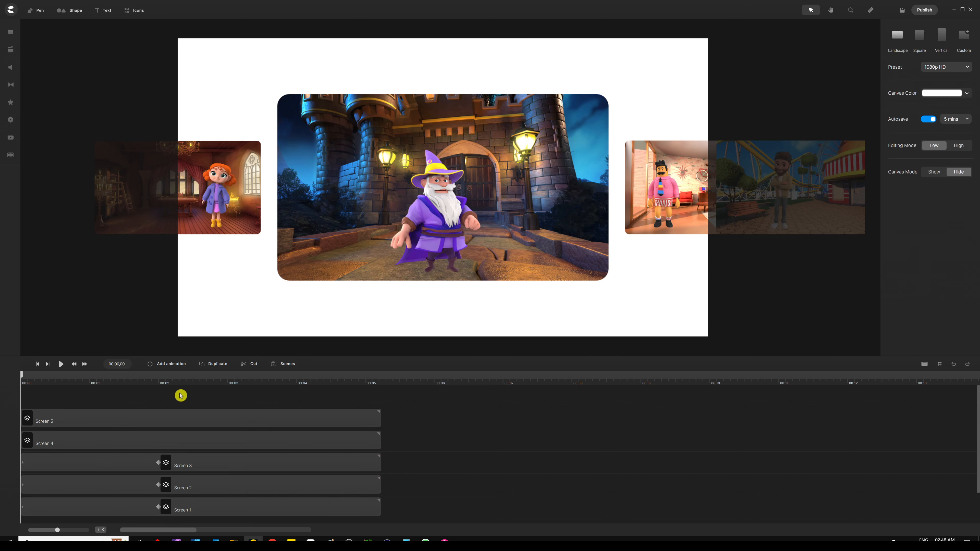
# - Add a Position animation to the Screen 4 group, ending at 2 seconds with its panel moved to the right of Screen 3
pyautogui.click(94, 445)
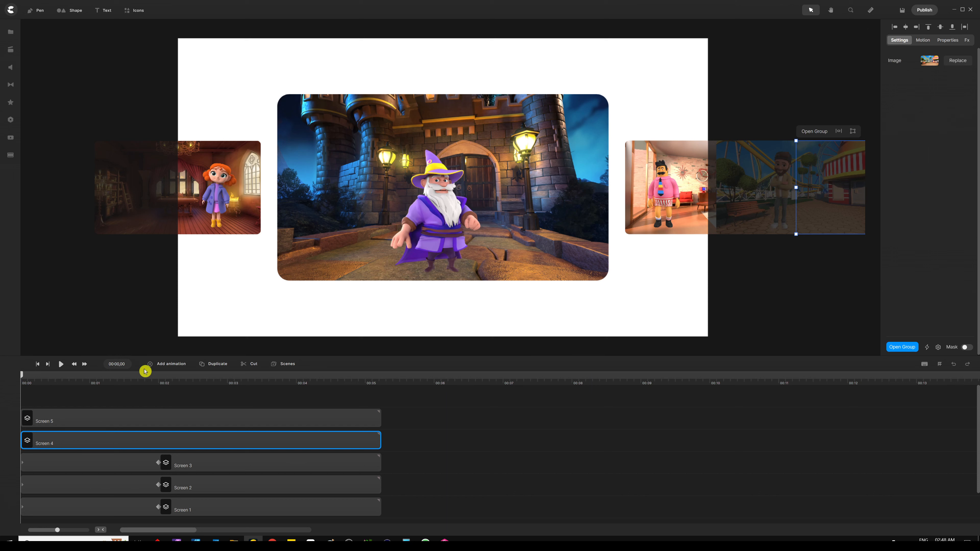
pyautogui.click(166, 364)
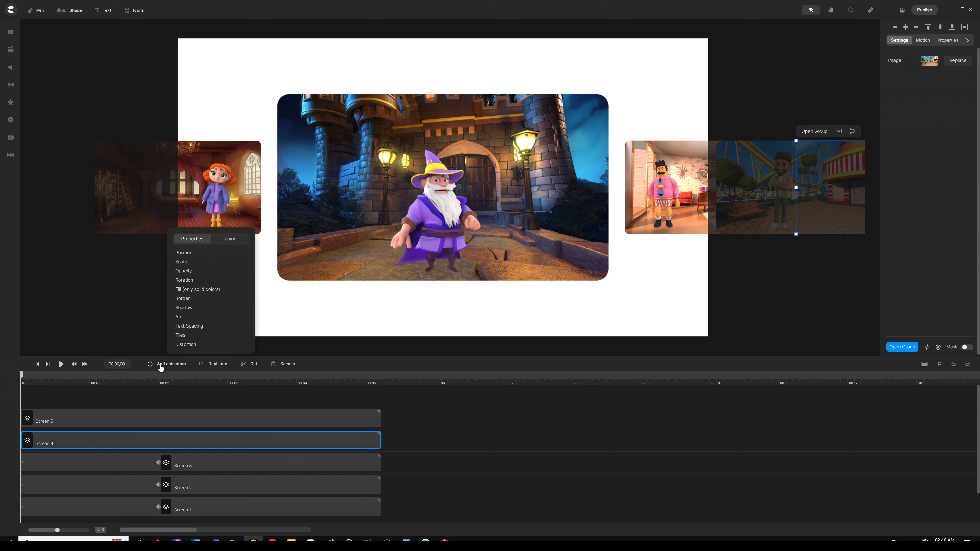
pyautogui.click(197, 253)
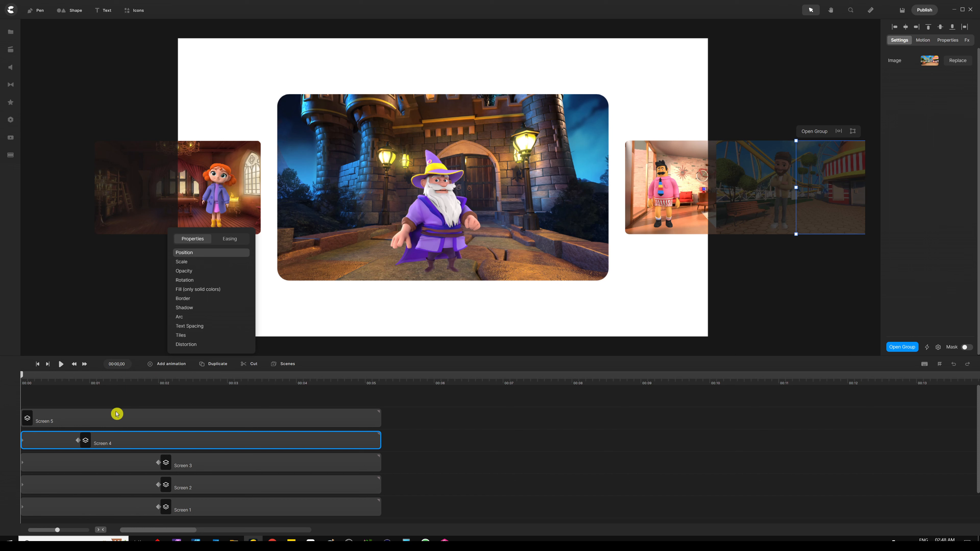
pyautogui.click(122, 401)
pyautogui.moveTo(78, 441); pyautogui.dragTo(158, 440)
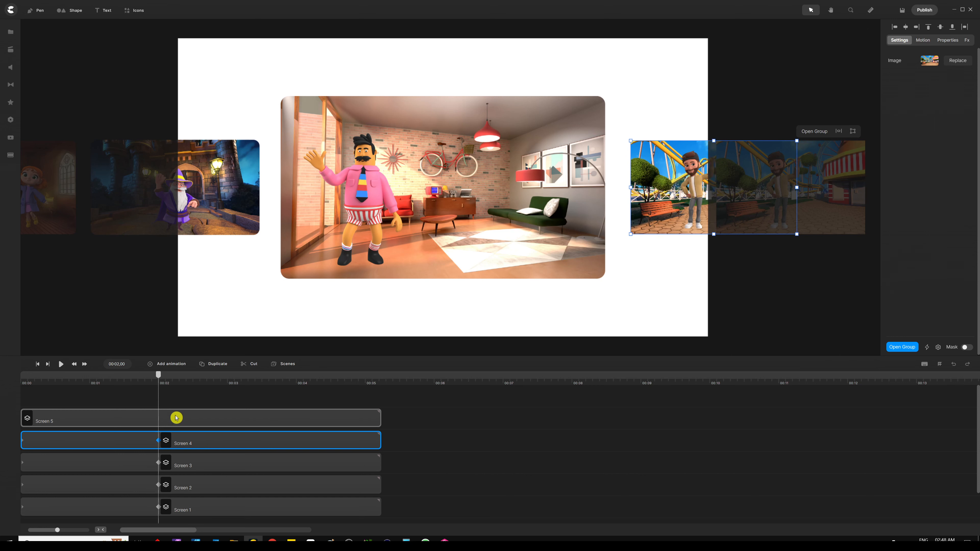
# - Play the animation from the start to preview Screen 4 moving in together with the other panels
pyautogui.click(172, 401)
pyautogui.moveTo(159, 376); pyautogui.dragTo(1, 376)
pyautogui.press('space')
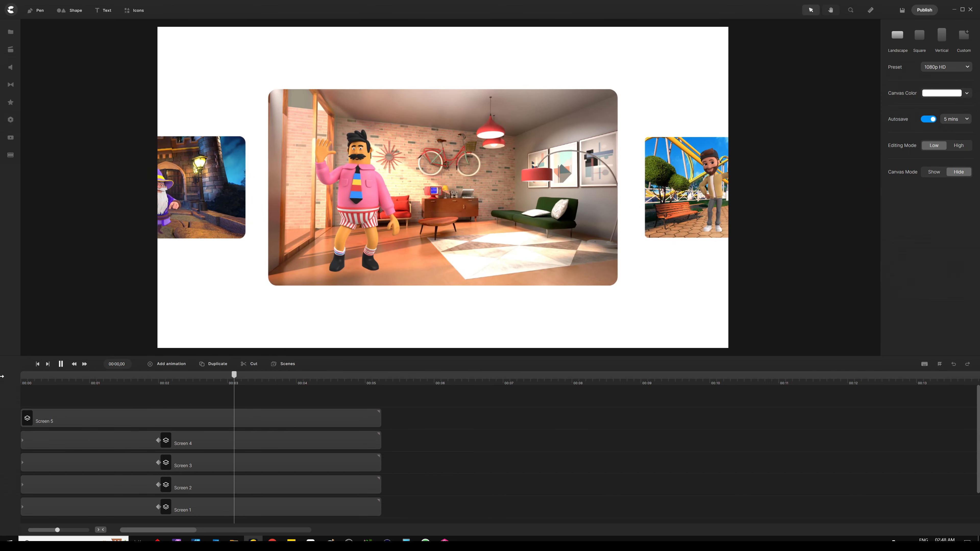
pyautogui.click(163, 402)
# - Add Position and Scale animations to the Screen 3 group starting at 2 seconds and extend their end keyframe to 4 seconds
pyautogui.moveTo(233, 381); pyautogui.dragTo(158, 384)
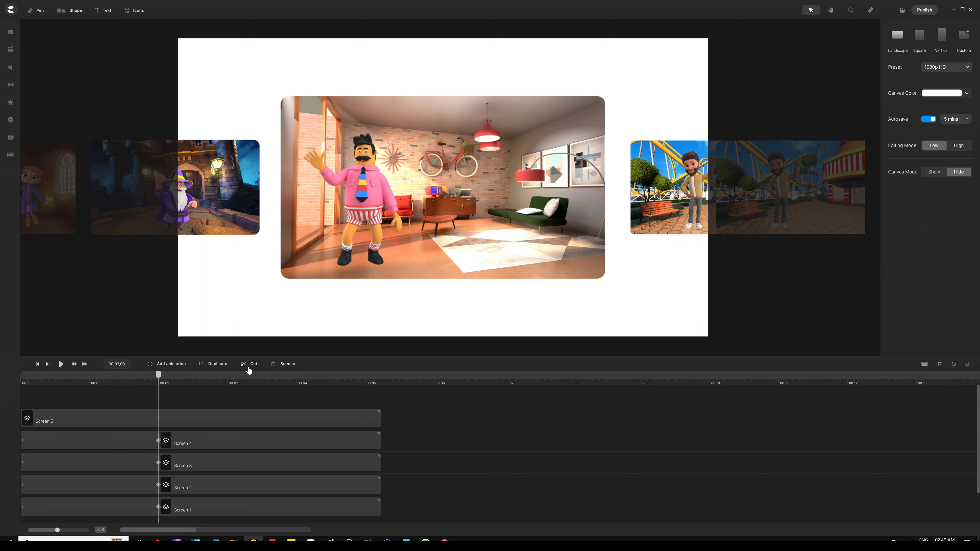
pyautogui.click(437, 173)
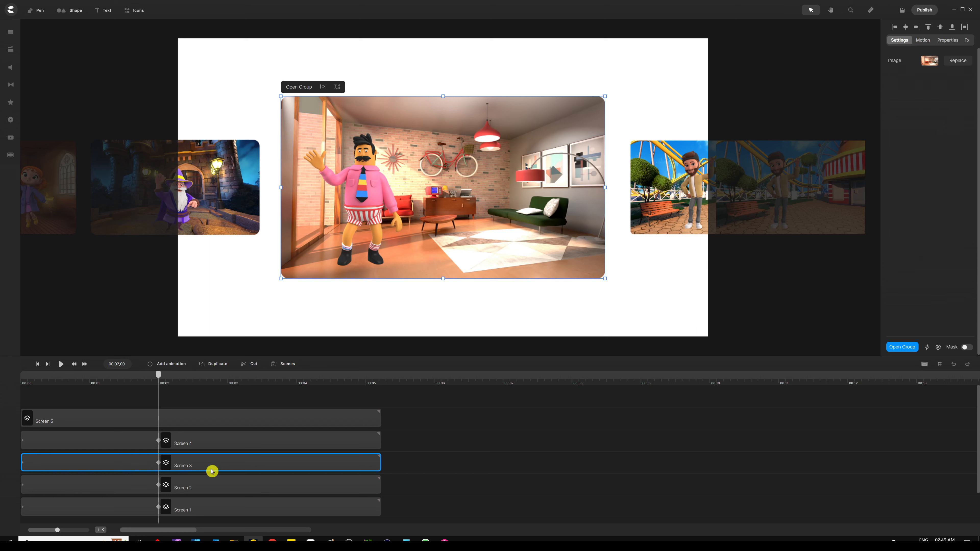
pyautogui.click(171, 365)
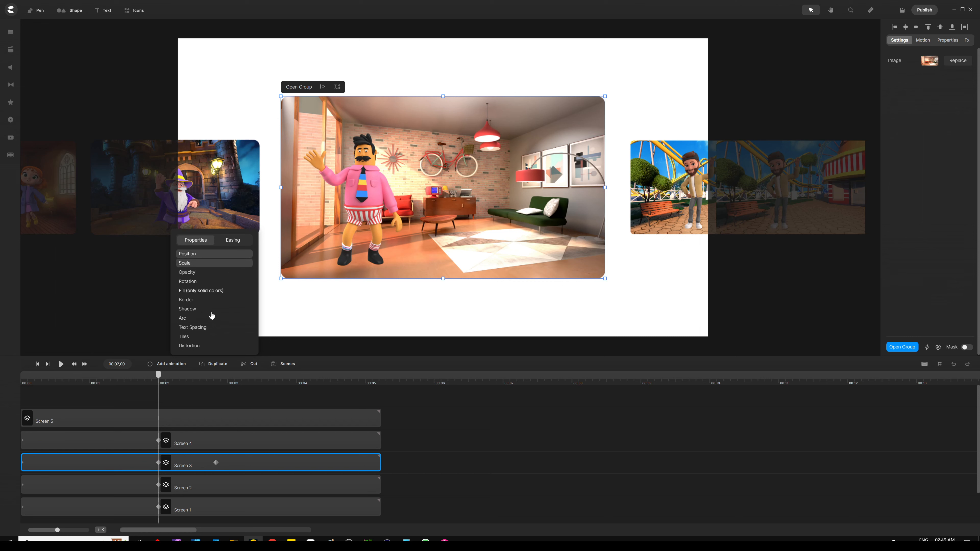
pyautogui.click(215, 392)
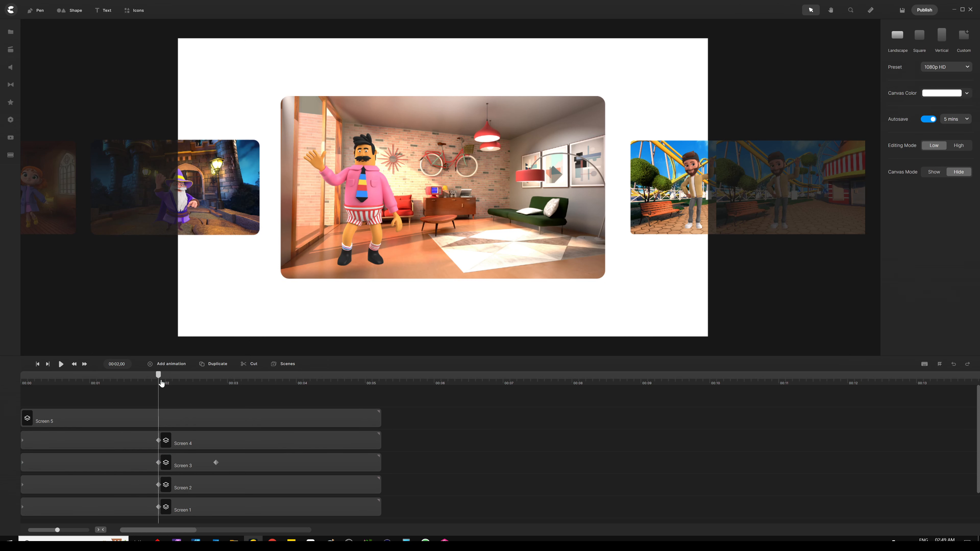
pyautogui.moveTo(161, 377); pyautogui.dragTo(297, 375)
pyautogui.click(217, 463)
pyautogui.moveTo(215, 464); pyautogui.dragTo(296, 464)
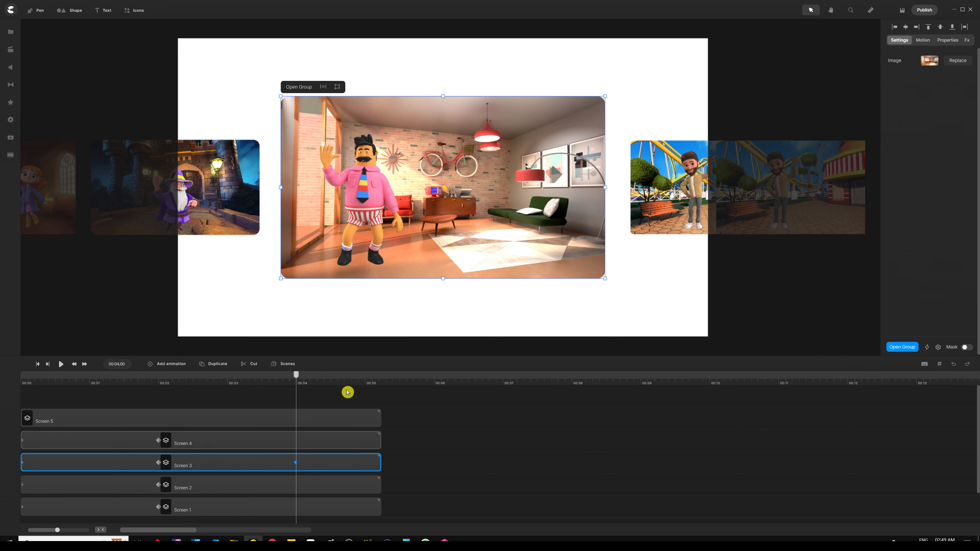
# - At 4 seconds, scale Screen 3 down to about 101% and move it left to Screen 2's spot, and preview the animation
pyautogui.click(947, 40)
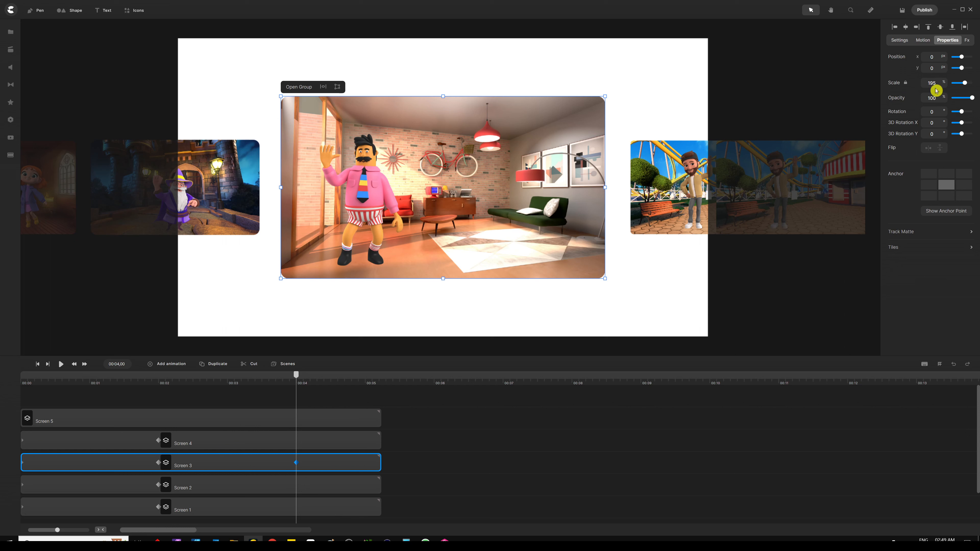
pyautogui.moveTo(965, 83); pyautogui.dragTo(959, 83)
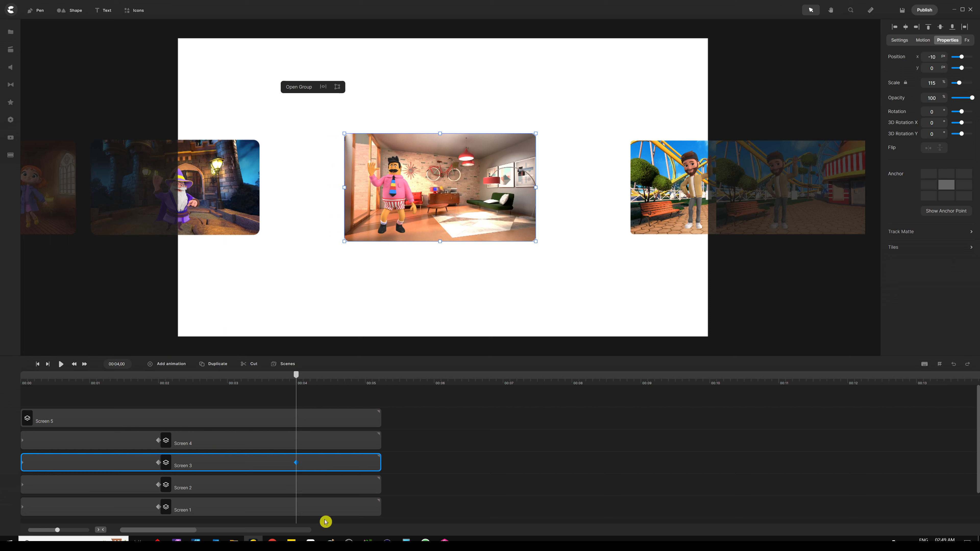
pyautogui.click(296, 464)
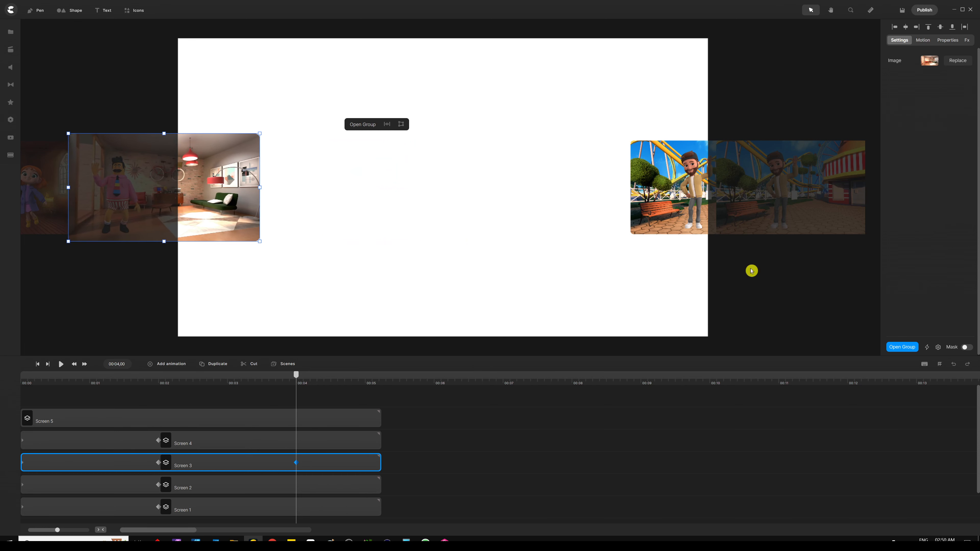
pyautogui.click(946, 40)
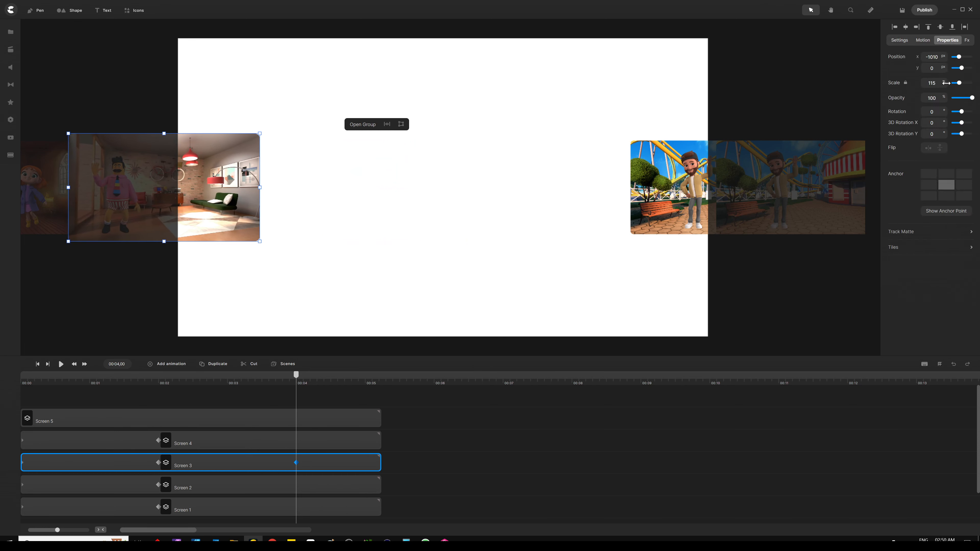
pyautogui.moveTo(946, 83); pyautogui.dragTo(940, 82)
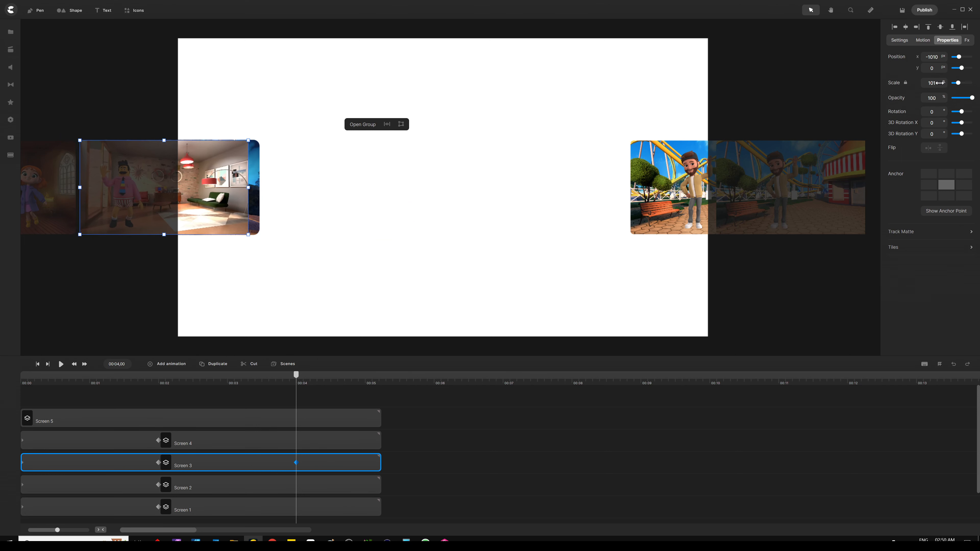
pyautogui.moveTo(302, 385); pyautogui.dragTo(2, 370)
pyautogui.press('space')
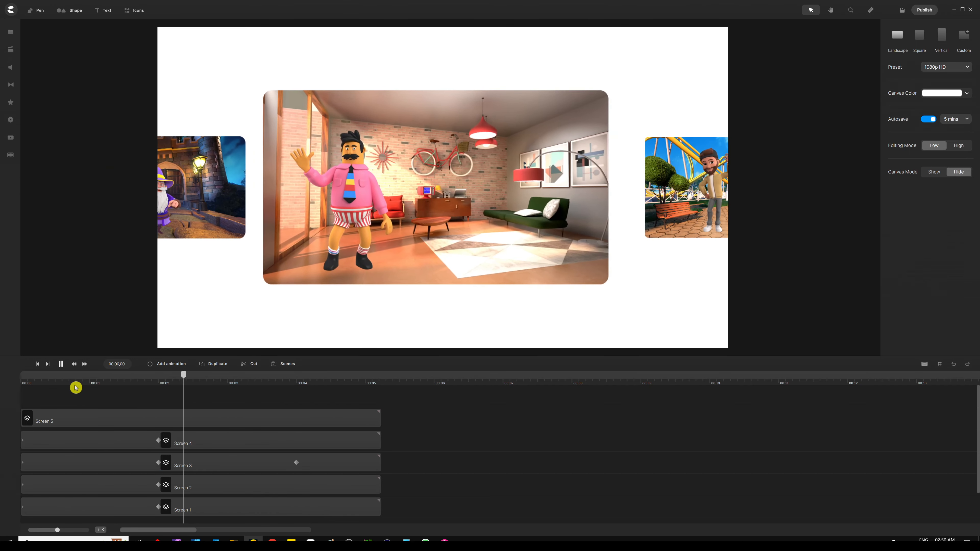
# - Shift the Screen 1 panel left at its 4-second keyframe until it sits outside the canvas, just left of Screen 3
pyautogui.click(296, 377)
pyautogui.scroll(-2, 296, 463)
pyautogui.doubleClick(295, 469)
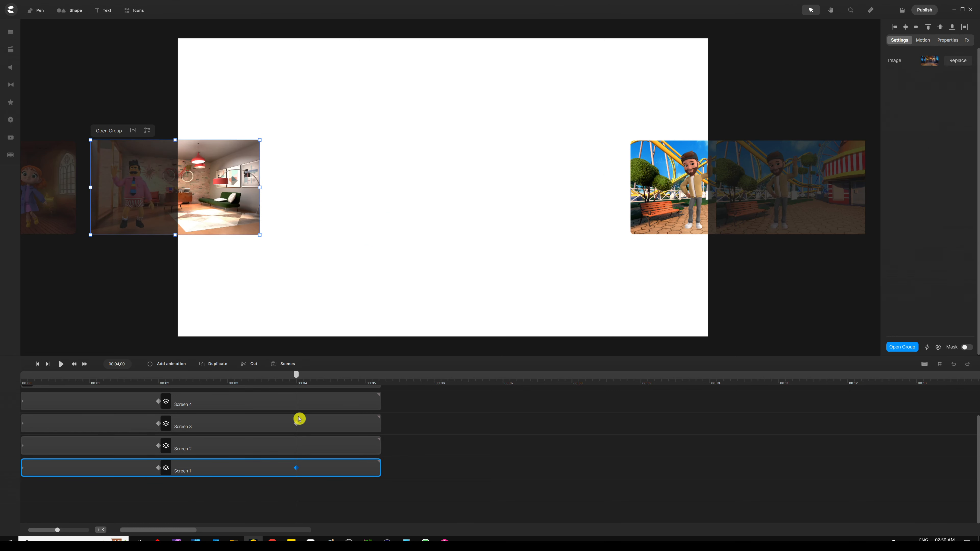
pyautogui.scroll(-3, 399, 210)
pyautogui.hotkey('shift', 'Left')
pyautogui.hotkey('shift', 'Left')
pyautogui.hotkey('shift', 'Left')
pyautogui.hotkey('shift', 'Left')
pyautogui.hotkey('shift', 'Left')
pyautogui.hotkey('shift', 'Left')
pyautogui.hotkey('shift', 'Left')
pyautogui.hotkey('shift', 'Left')
pyautogui.hotkey('shift', 'Left')
pyautogui.hotkey('shift', 'Left')
pyautogui.hotkey('shift', 'Left')
pyautogui.hotkey('shift', 'Left')
pyautogui.hotkey('shift', 'Left')
pyautogui.hotkey('shift', 'Left')
pyautogui.hotkey('shift', 'Left')
pyautogui.hotkey('shift', 'Left')
pyautogui.hotkey('shift', 'Left')
pyautogui.hotkey('shift', 'Left')
pyautogui.hotkey('shift', 'Left')
pyautogui.hotkey('shift', 'Left')
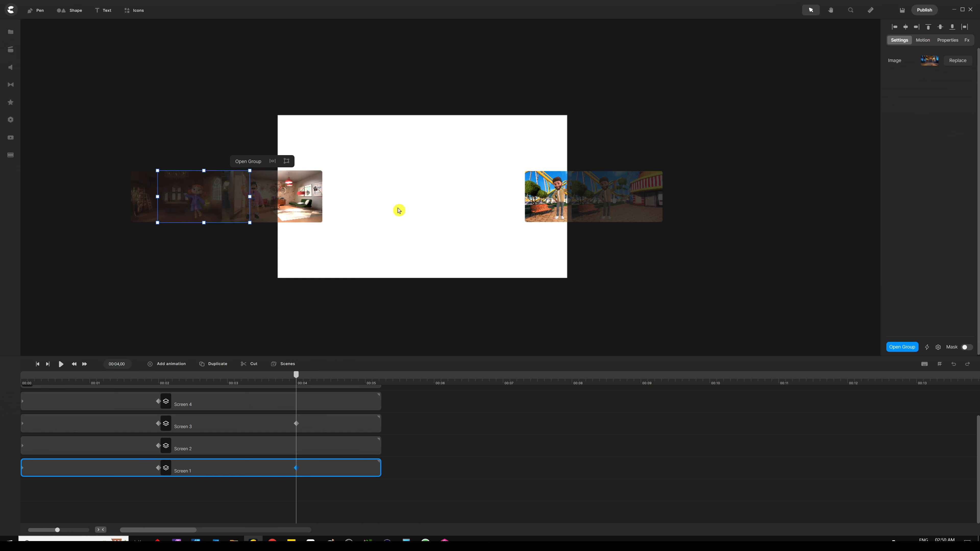
pyautogui.hotkey('shift', 'Left')
pyautogui.hotkey('shift', 'Left')
pyautogui.hotkey('shift', 'Left')
pyautogui.hotkey('shift', 'Left')
pyautogui.hotkey('shift', 'Left')
pyautogui.hotkey('shift', 'Left')
pyautogui.hotkey('shift', 'Left')
pyautogui.hotkey('shift', 'Left')
pyautogui.hotkey('shift', 'Left')
pyautogui.hotkey('shift', 'Left')
pyautogui.hotkey('shift', 'Left')
pyautogui.hotkey('shift', 'Left')
pyautogui.hotkey('shift', 'Left')
pyautogui.hotkey('shift', 'Left')
pyautogui.hotkey('shift', 'Left')
pyautogui.hotkey('shift', 'Left')
pyautogui.hotkey('shift', 'Left')
pyautogui.hotkey('shift', 'Left')
pyautogui.hotkey('shift', 'Left')
pyautogui.hotkey('shift', 'Left')
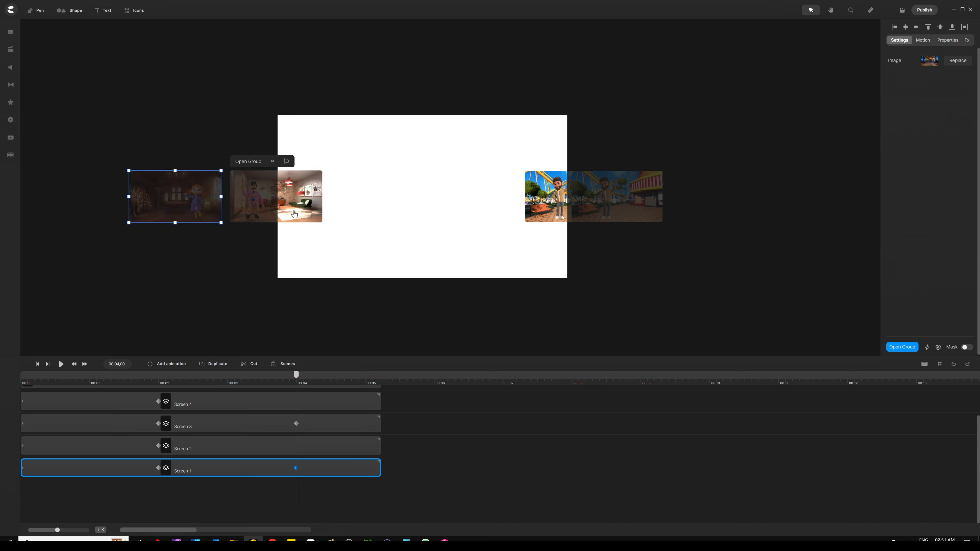
pyautogui.scroll(2, 363, 437)
pyautogui.click(318, 399)
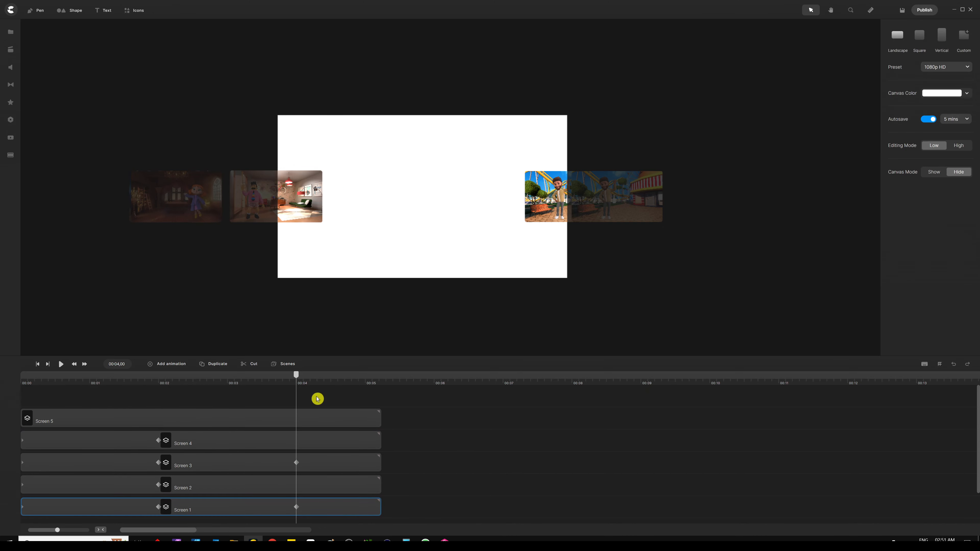
# - Fit the canvas to the view and play the animation to check the Screen 1 and Screen 3 panels sliding left
pyautogui.hotkey('ctrl', '0')
pyautogui.press('space')
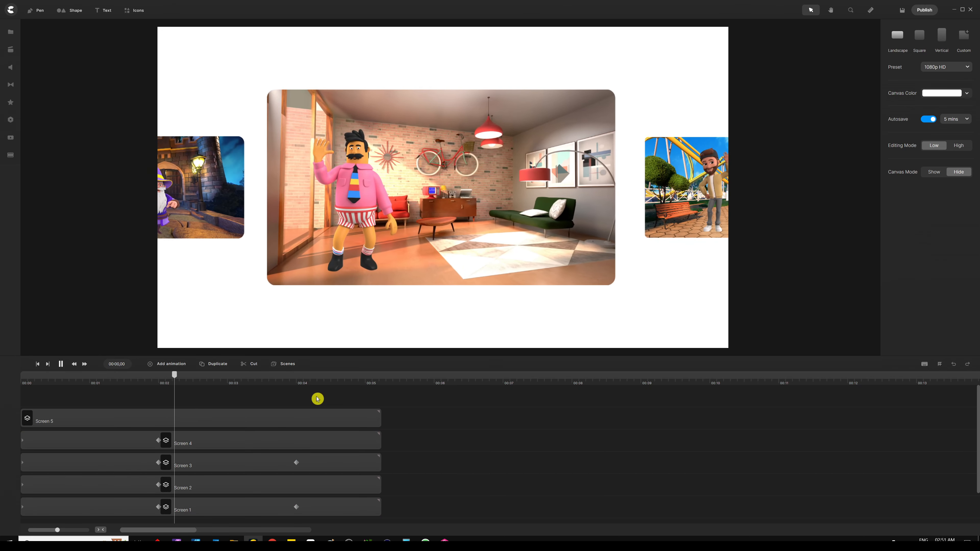
pyautogui.press('space')
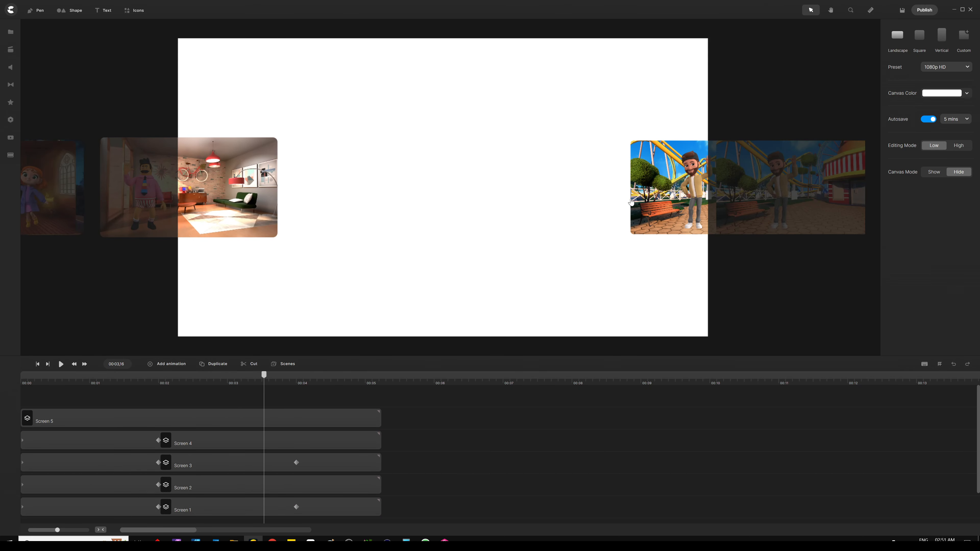
# - Add a Position animation to the Screen 4 group starting at 2 seconds and extend its end keyframe to 4 seconds
pyautogui.moveTo(269, 387); pyautogui.dragTo(159, 385)
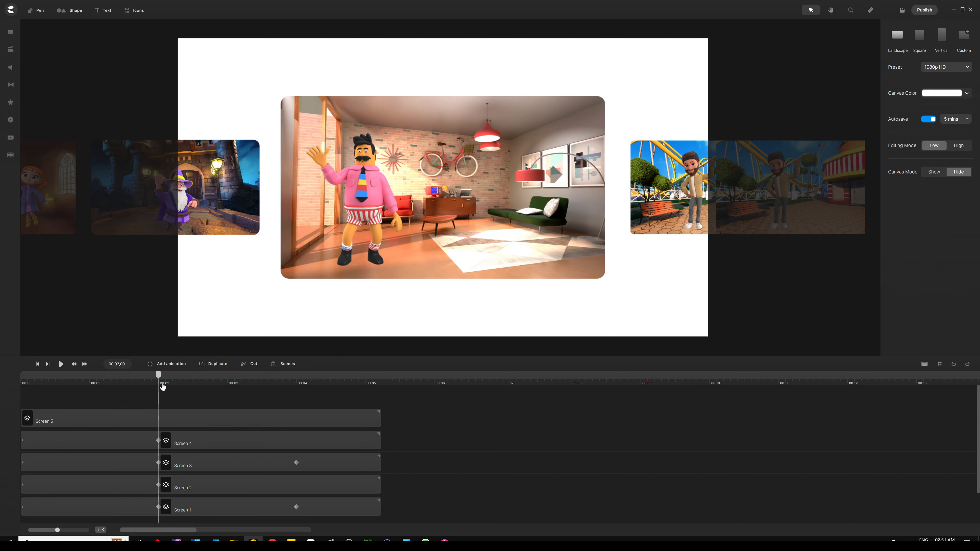
pyautogui.click(666, 185)
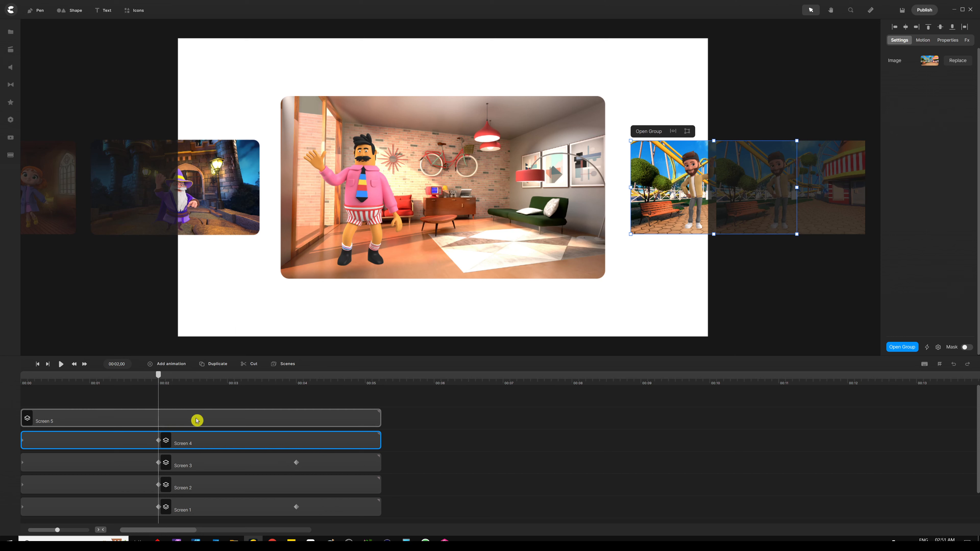
pyautogui.click(177, 367)
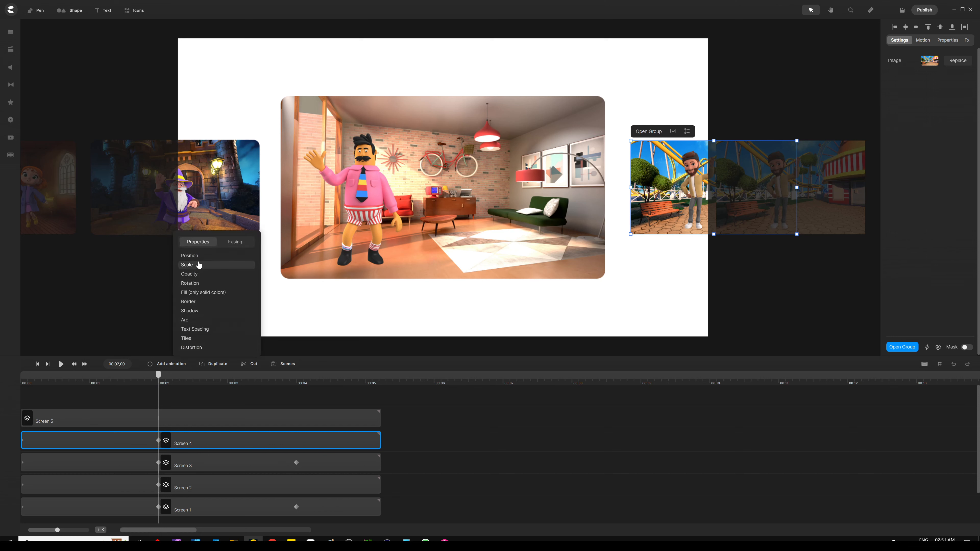
pyautogui.click(204, 256)
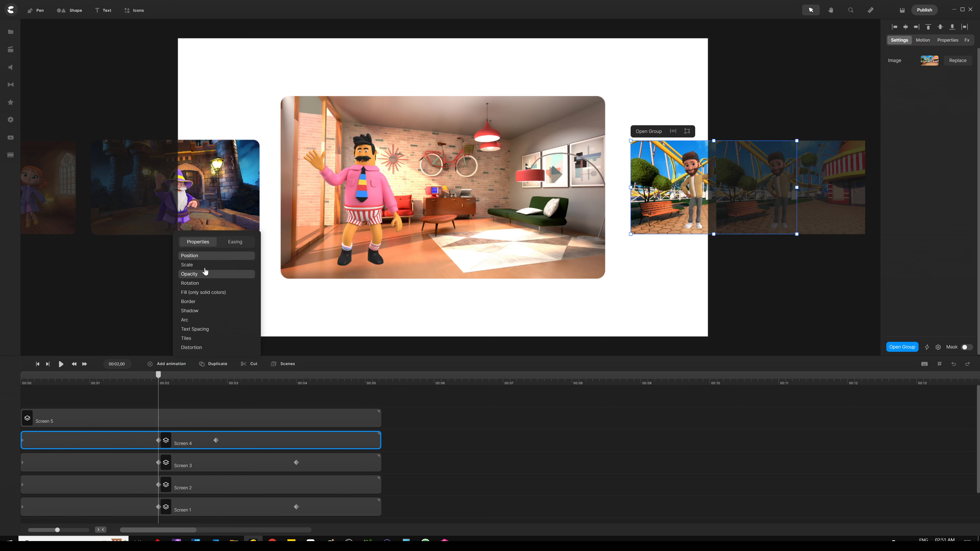
pyautogui.click(211, 405)
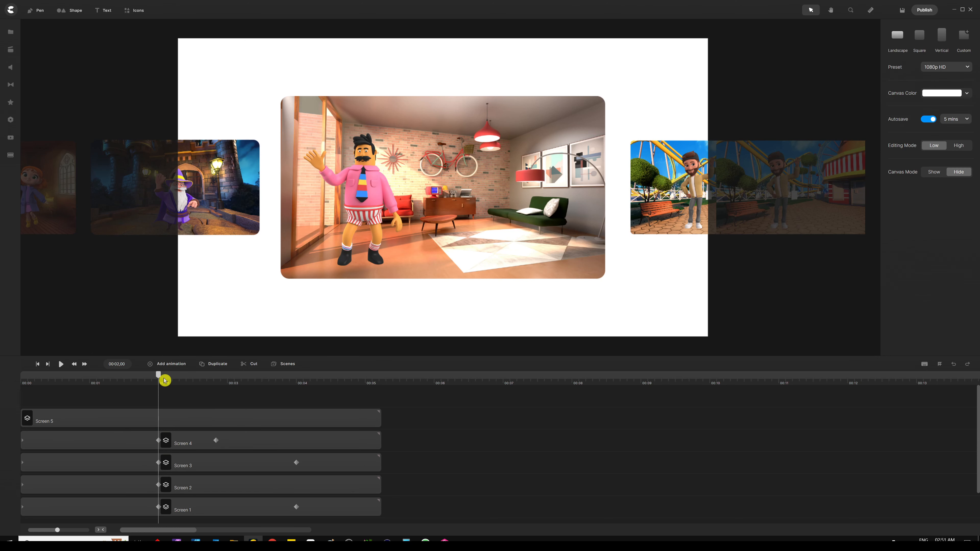
pyautogui.moveTo(164, 380); pyautogui.dragTo(297, 377)
pyautogui.moveTo(216, 440); pyautogui.dragTo(296, 441)
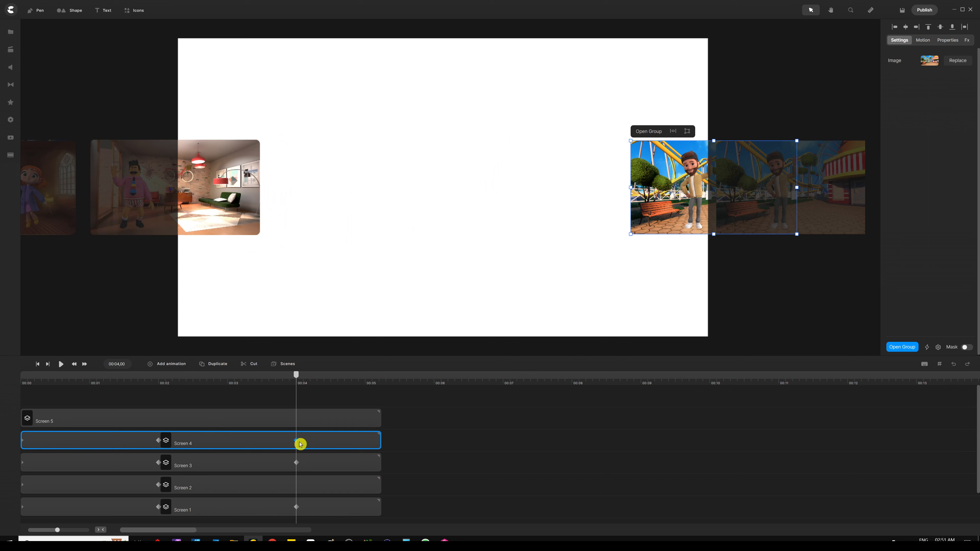
# - Center the Screen 4 panel horizontally on the canvas at 4 seconds and enlarge it as the main panel
pyautogui.click(673, 131)
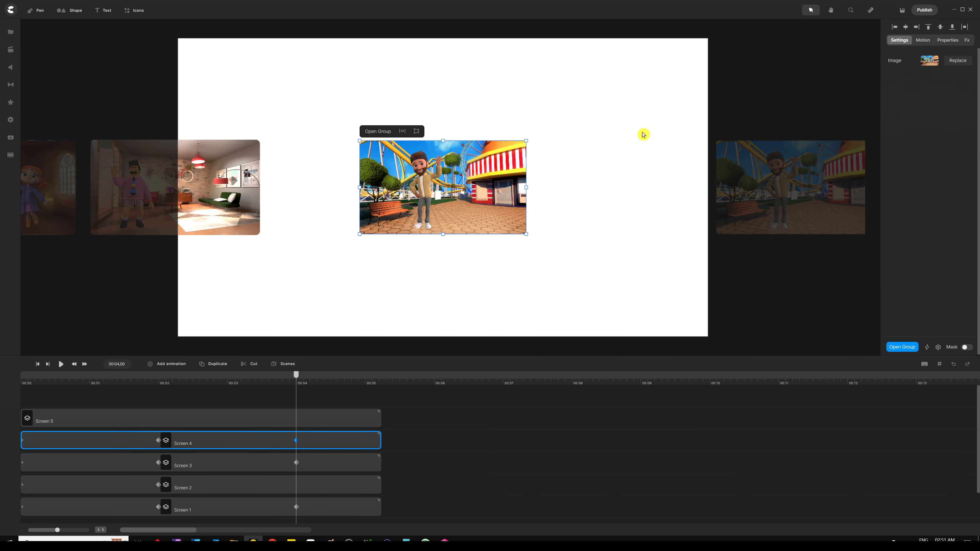
pyautogui.click(945, 41)
pyautogui.moveTo(526, 234); pyautogui.dragTo(597, 274)
pyautogui.moveTo(296, 375); pyautogui.dragTo(289, 377)
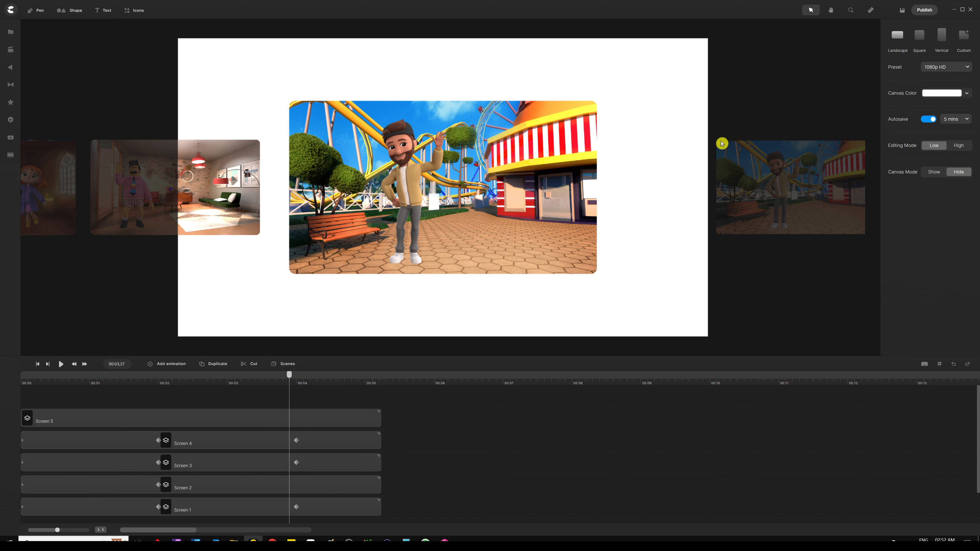
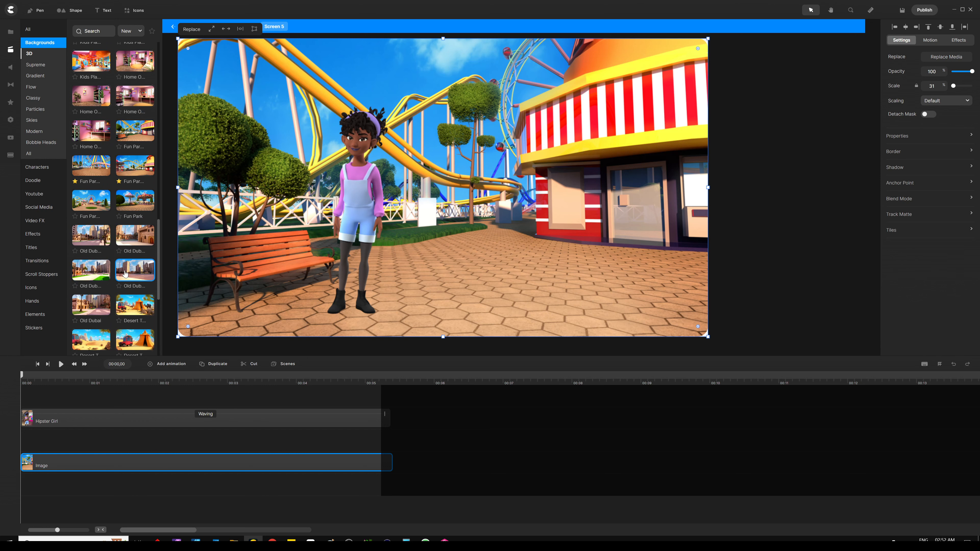
# - Add an Old Dubai 3D background to Screen 5 beneath the Hipster Girl layer and extend it to the old background's length
pyautogui.moveTo(123, 275); pyautogui.dragTo(324, 238)
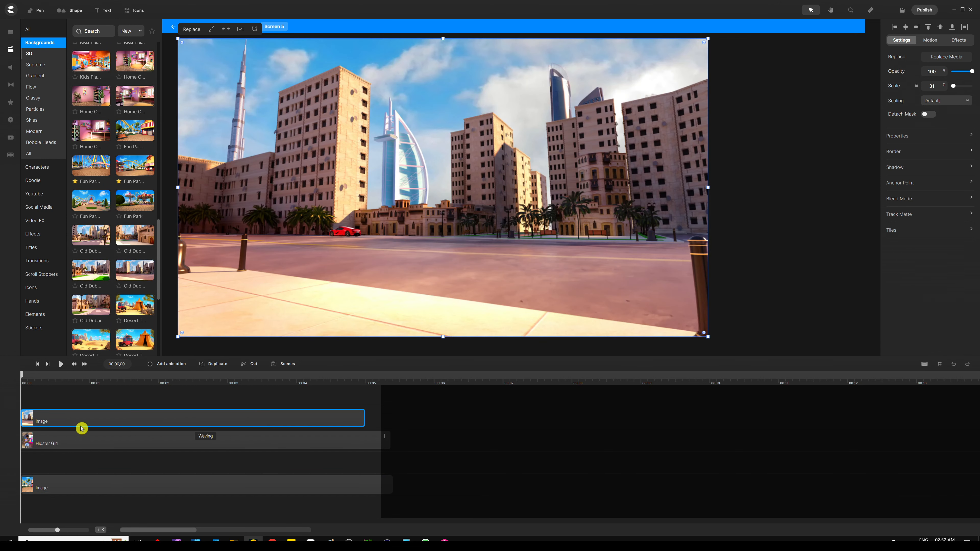
pyautogui.moveTo(80, 424); pyautogui.dragTo(169, 460)
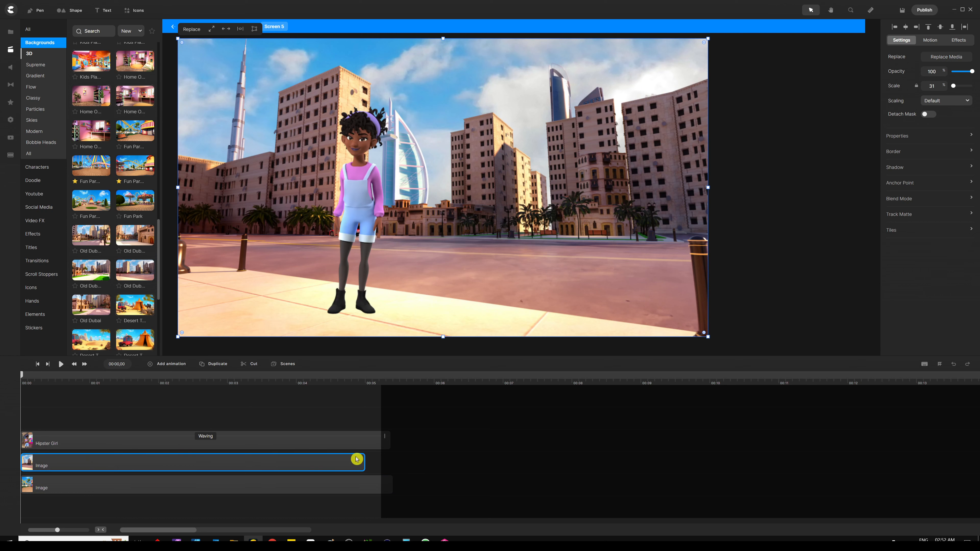
pyautogui.moveTo(363, 462); pyautogui.dragTo(399, 459)
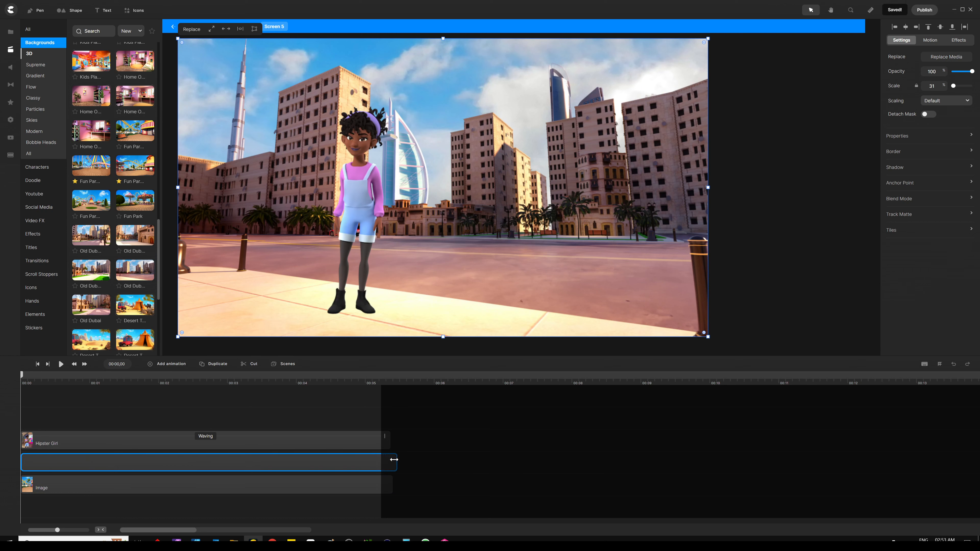
pyautogui.click(234, 410)
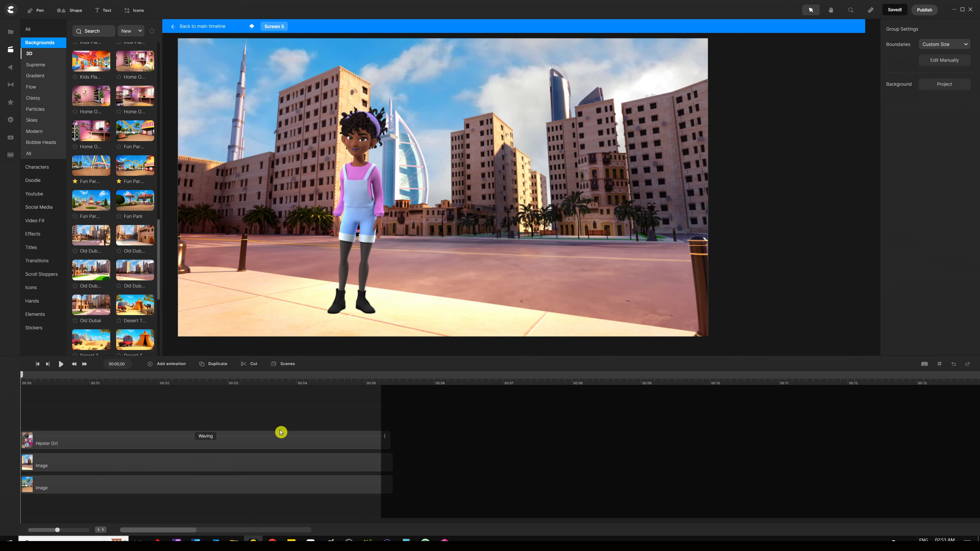
pyautogui.click(240, 491)
pyautogui.press('Delete')
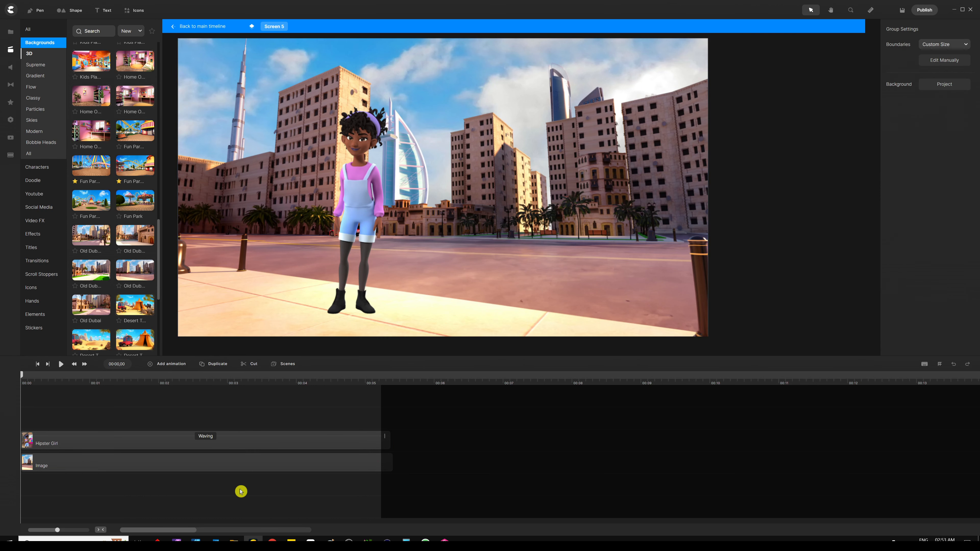
pyautogui.hotkey('ctrl', 'z')
# - Round the corners of the Old Dubai background slightly to match the previous background
pyautogui.click(287, 464)
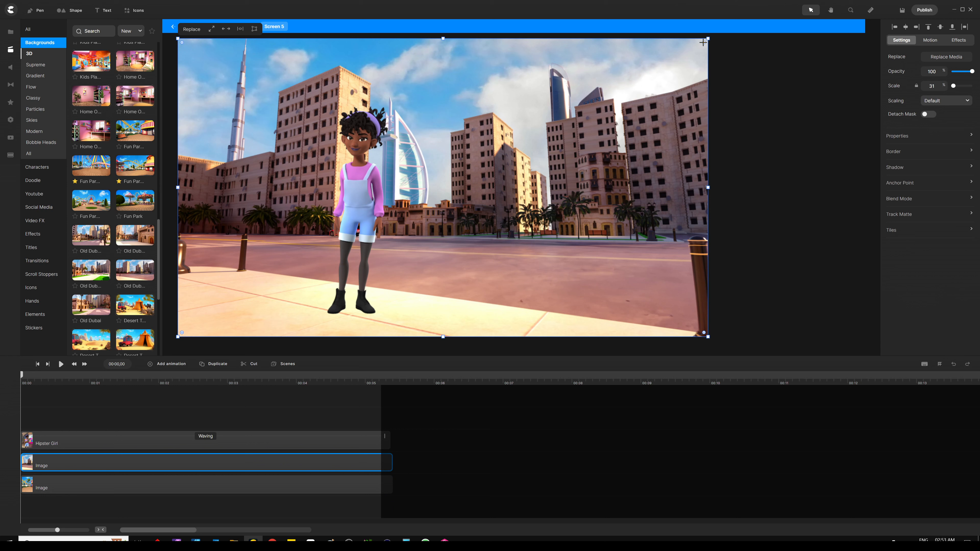
pyautogui.moveTo(703, 43)
pyautogui.mouseDown()
pyautogui.moveTo(690, 54)
pyautogui.moveTo(698, 46)
pyautogui.mouseUp()
# - Delete the old amusement-park background from Screen 5 and remove the empty layer above the Hipster Girl
pyautogui.click(229, 484)
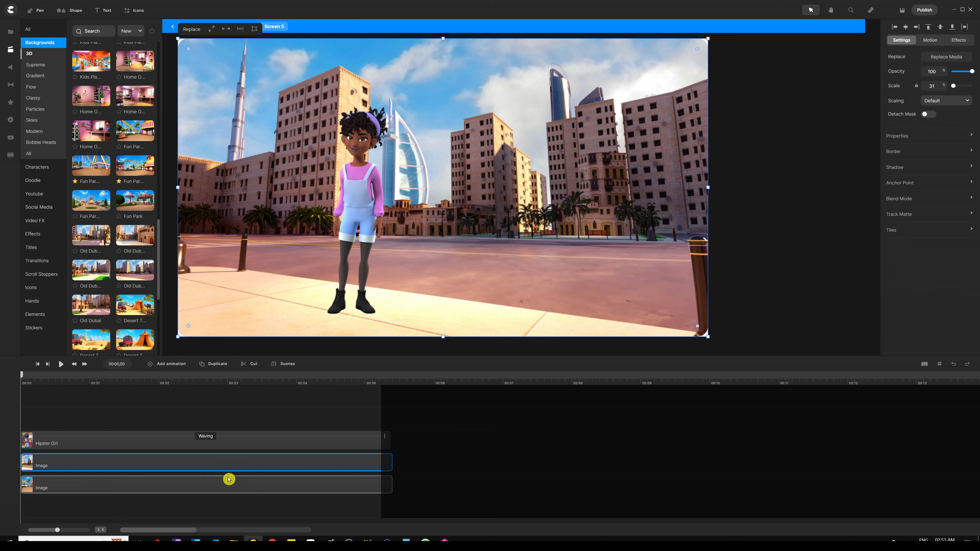
pyautogui.press('Delete')
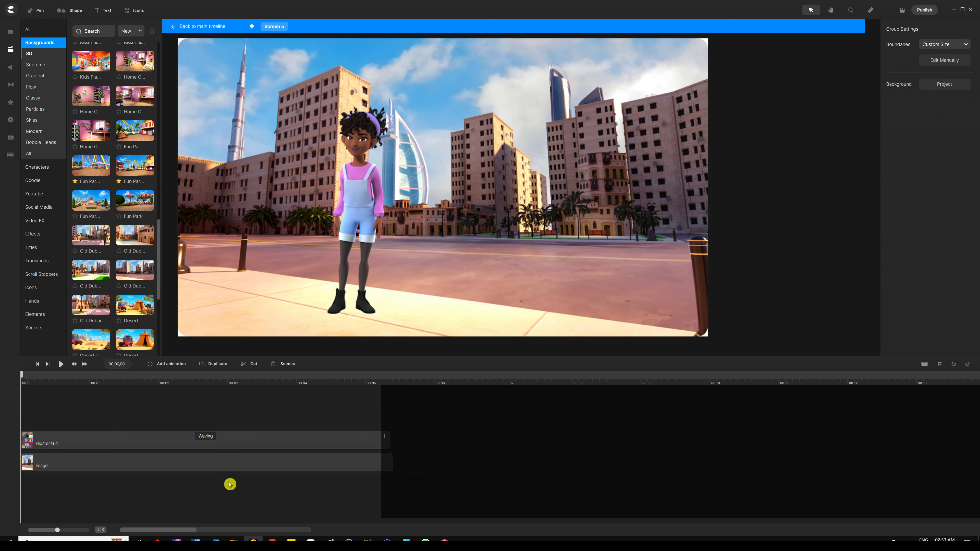
pyautogui.rightClick(211, 417)
pyautogui.click(217, 405)
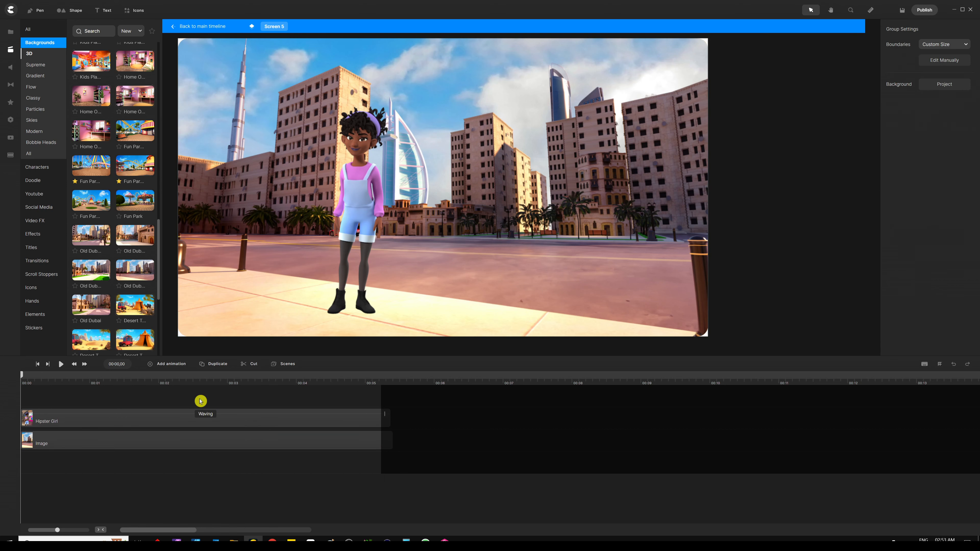
# - Return to the main timeline and add a Position animation to Screen 5 starting at 2 seconds
pyautogui.click(202, 27)
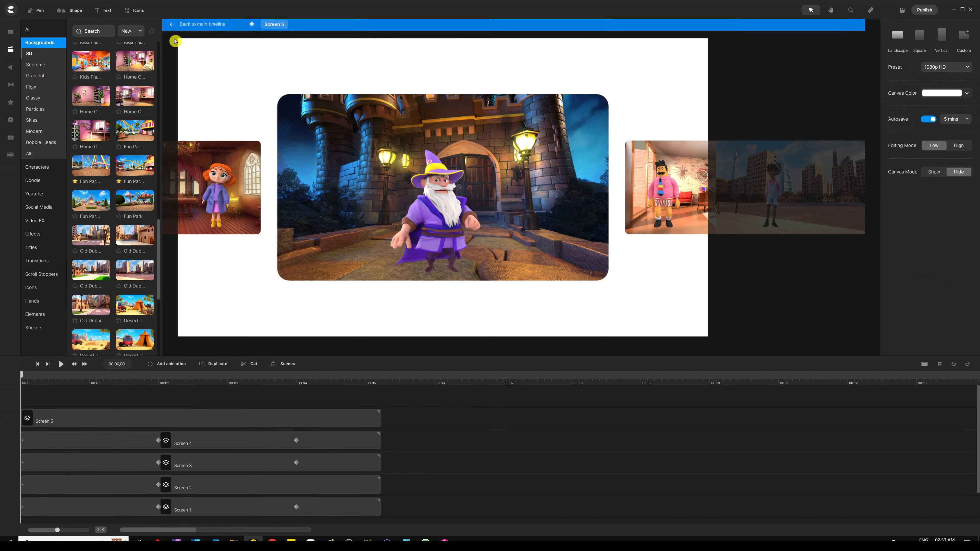
pyautogui.click(11, 50)
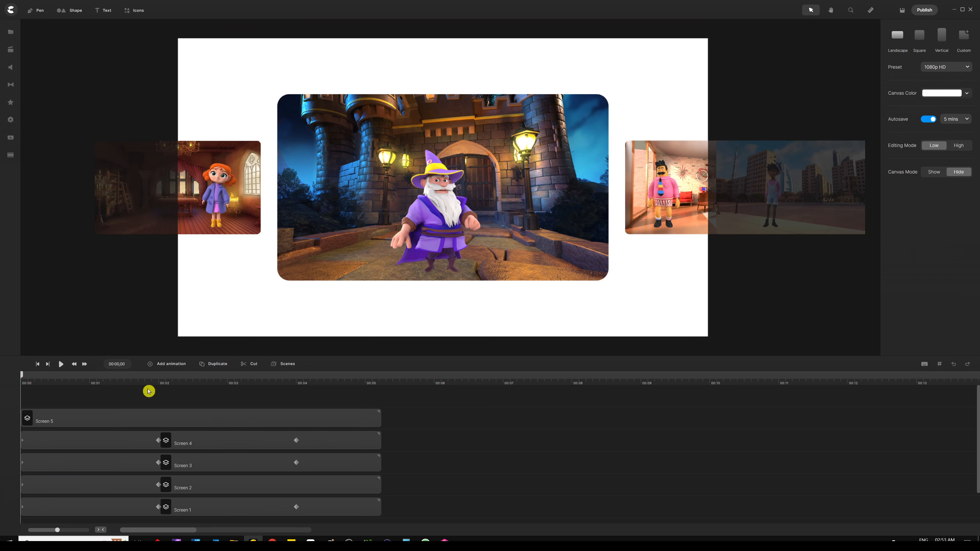
pyautogui.click(163, 381)
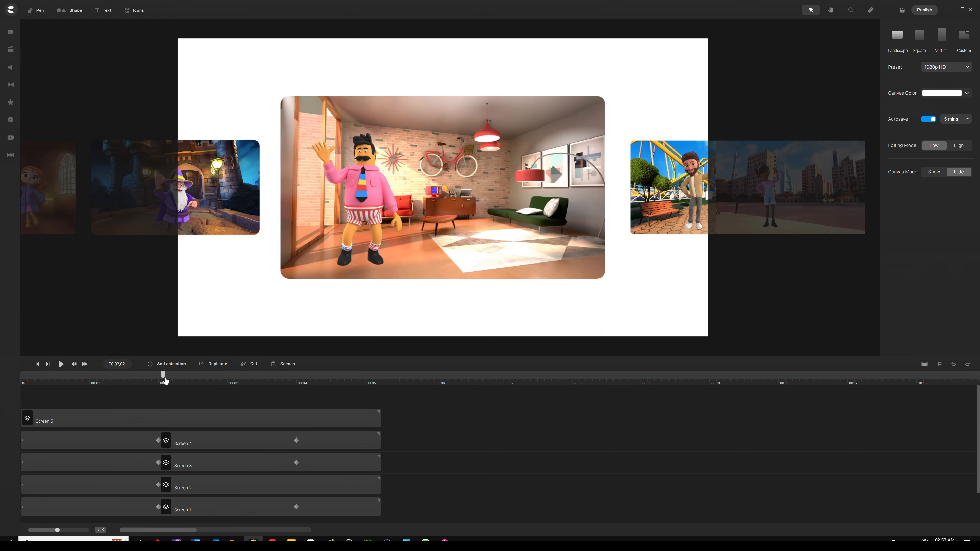
pyautogui.moveTo(165, 381); pyautogui.dragTo(160, 380)
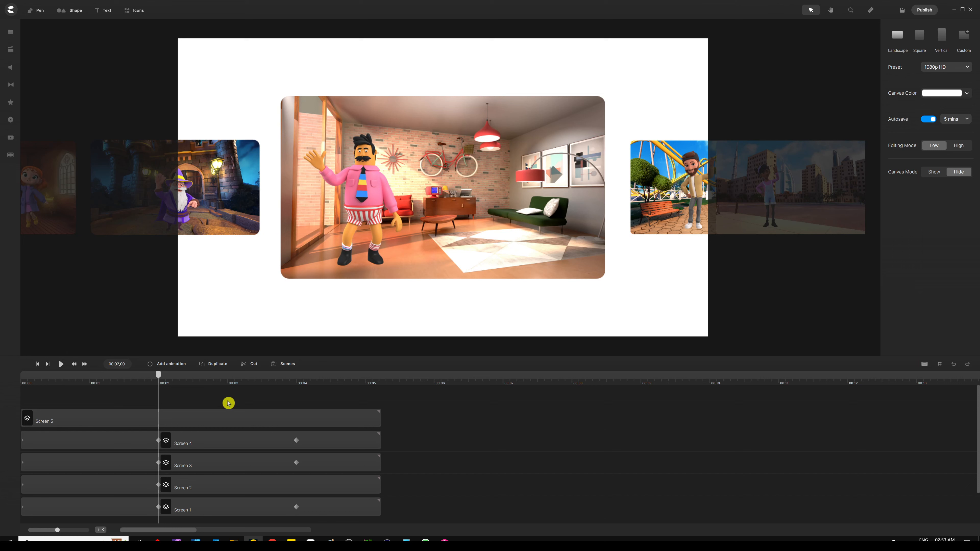
pyautogui.click(206, 421)
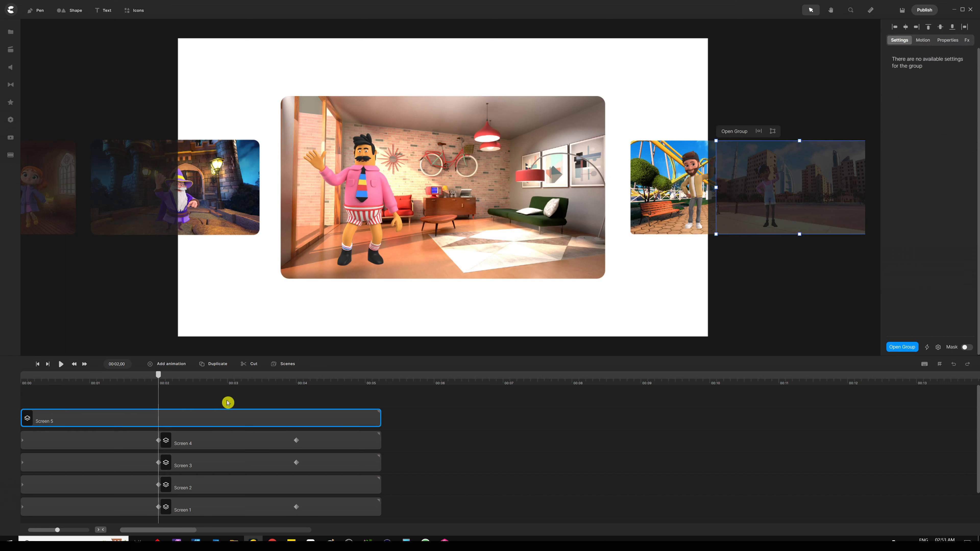
pyautogui.click(176, 363)
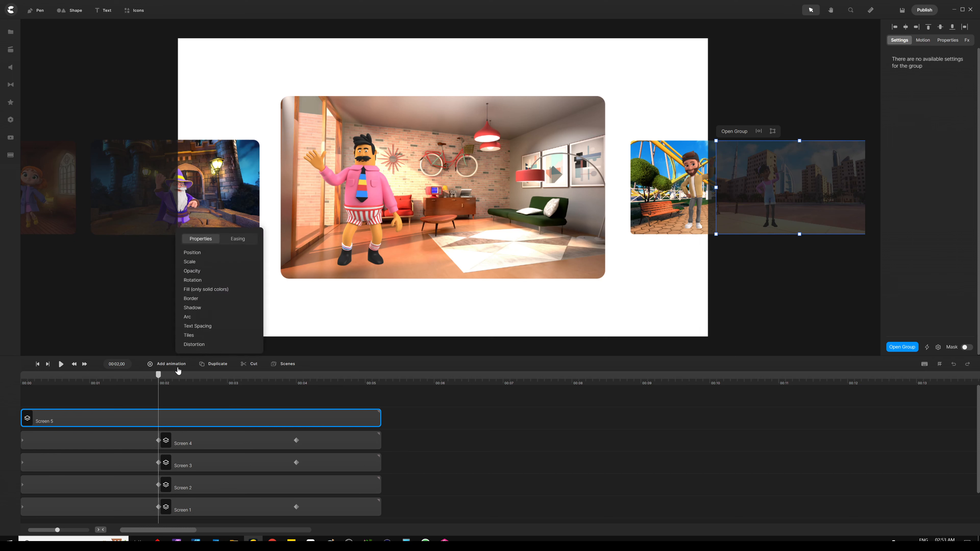
pyautogui.click(195, 253)
pyautogui.click(202, 395)
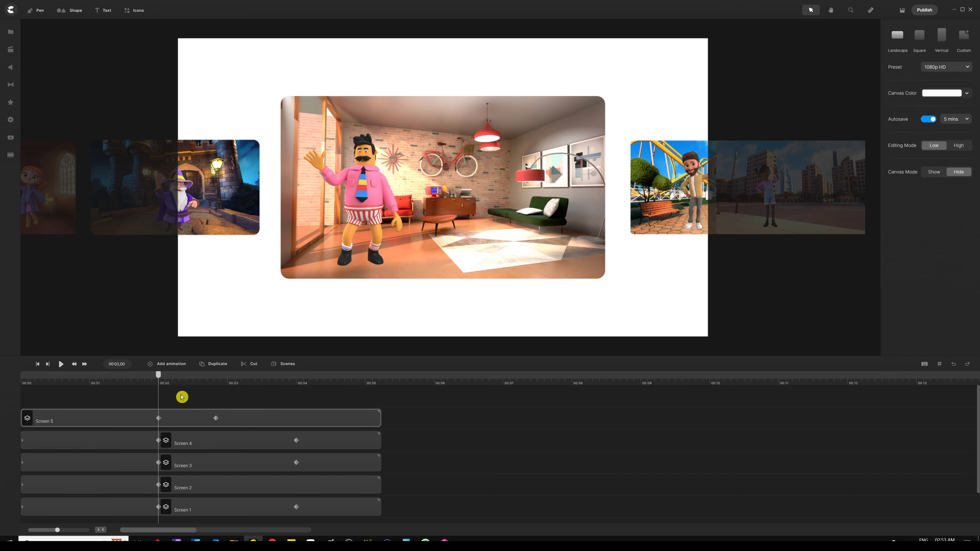
# - Extend Screen 5's position animation to end at 4 seconds, with the panel moved left beside Screen 4 and partly onto the canvas
pyautogui.moveTo(159, 375); pyautogui.dragTo(296, 374)
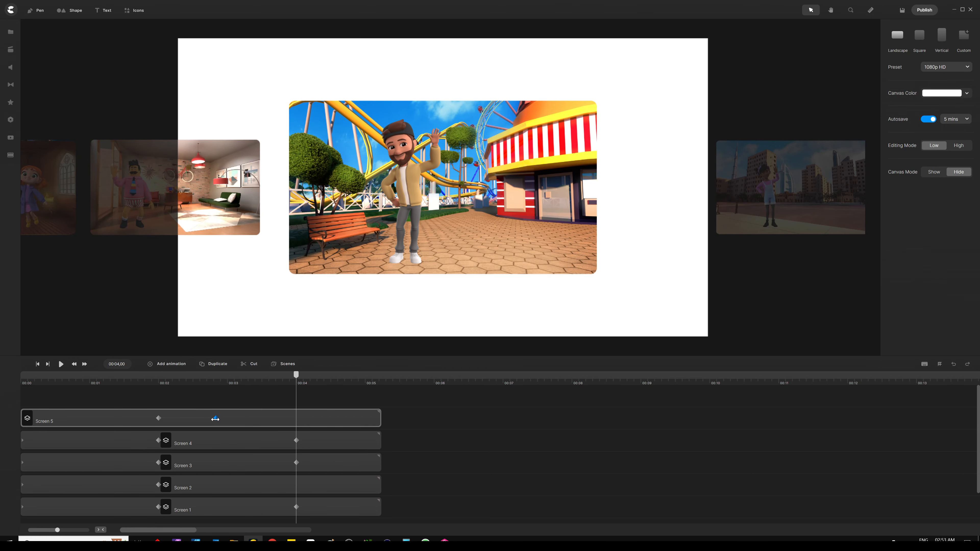
pyautogui.moveTo(216, 419); pyautogui.dragTo(296, 419)
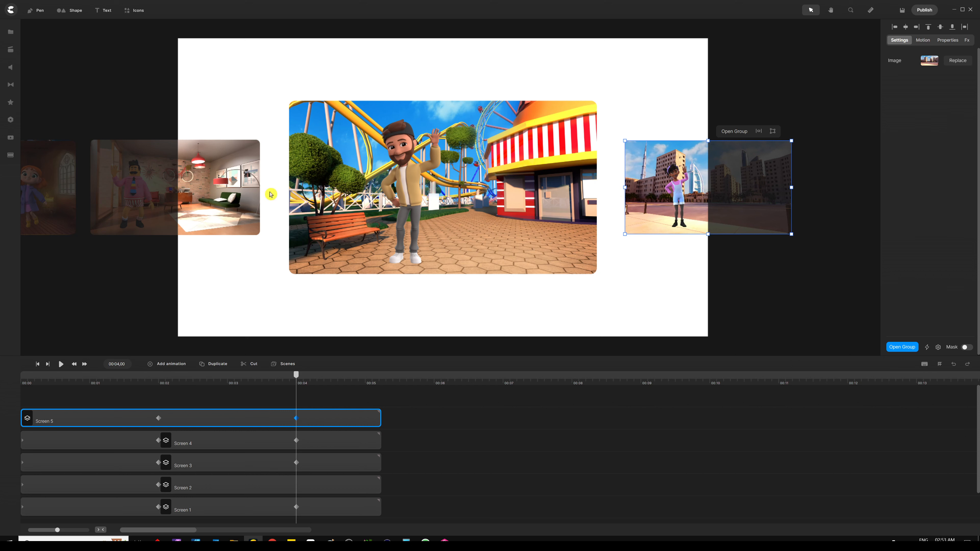
pyautogui.click(335, 401)
# - Play the carousel from the start and scrub back between 2 and 4 seconds to examine the Screen 4 and Screen 5 transition
pyautogui.press('Home')
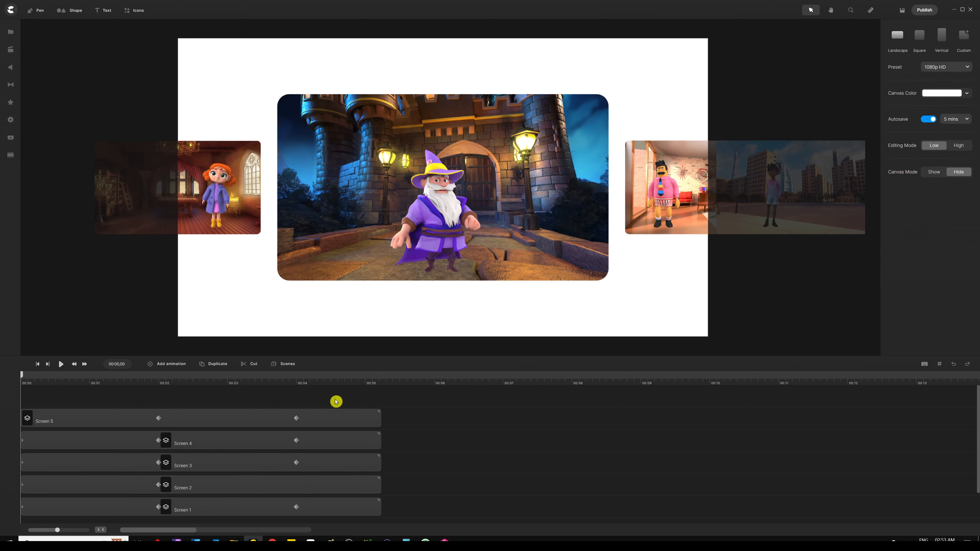
pyautogui.press('space')
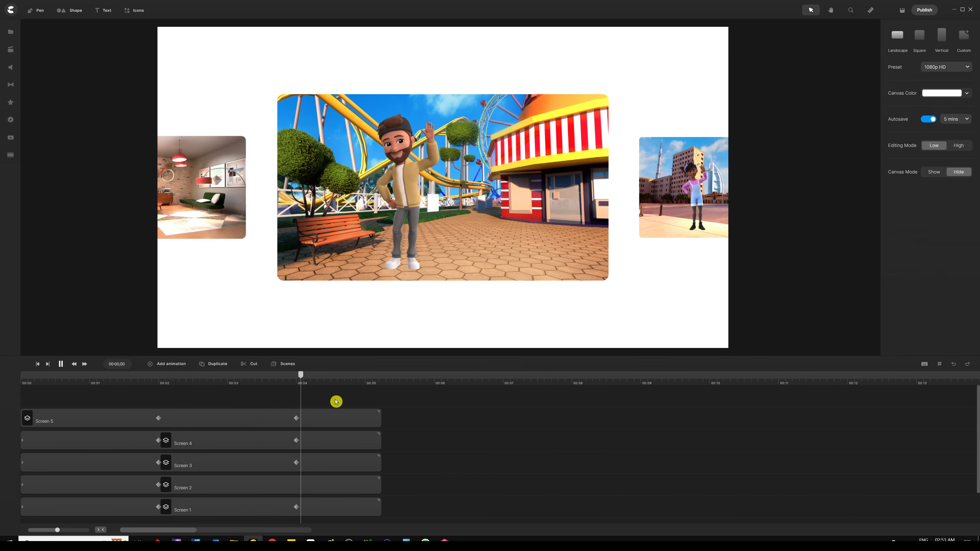
pyautogui.press('space')
pyautogui.moveTo(312, 377); pyautogui.dragTo(218, 383)
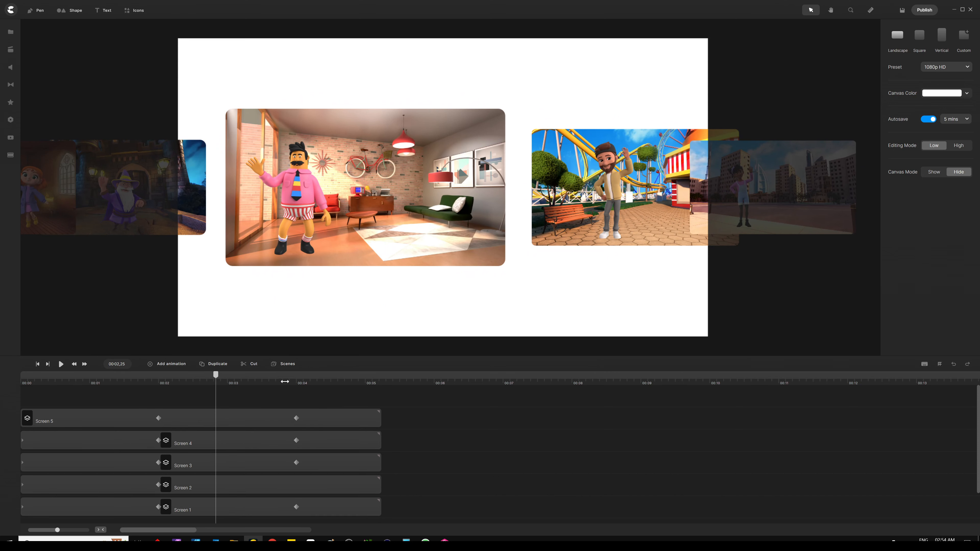
# - Try moving the Screen 4 layer above Screen 5 in the layer order, and undo the reordering
pyautogui.click(739, 184)
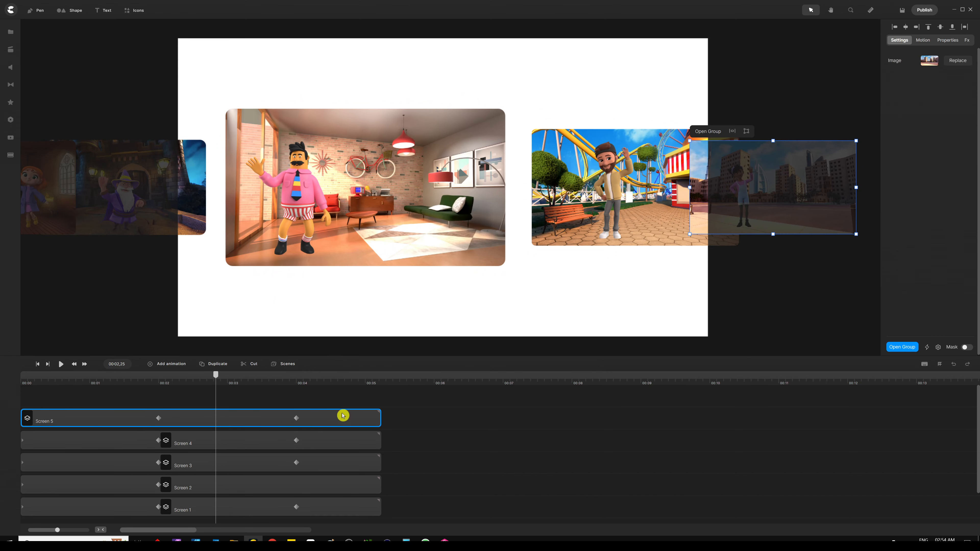
pyautogui.click(338, 448)
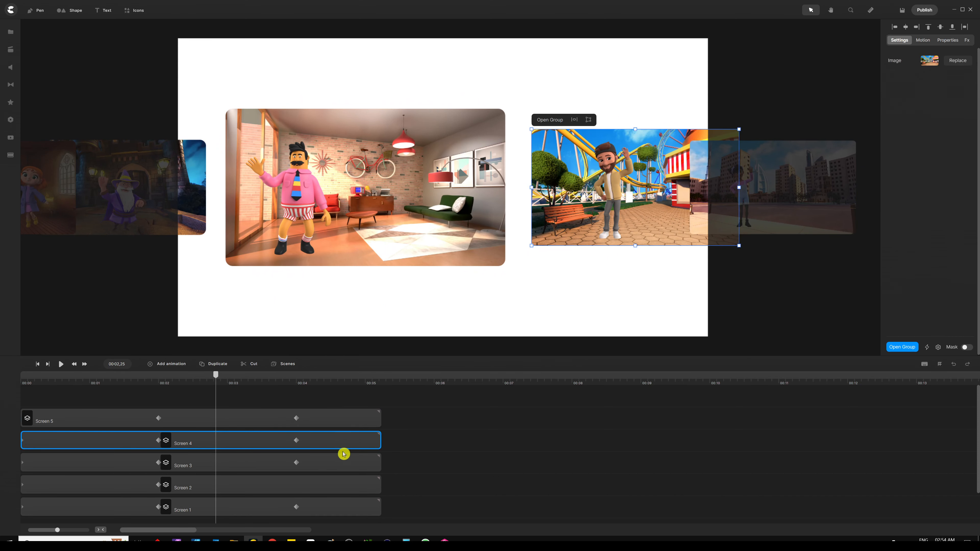
pyautogui.moveTo(345, 445); pyautogui.dragTo(332, 407)
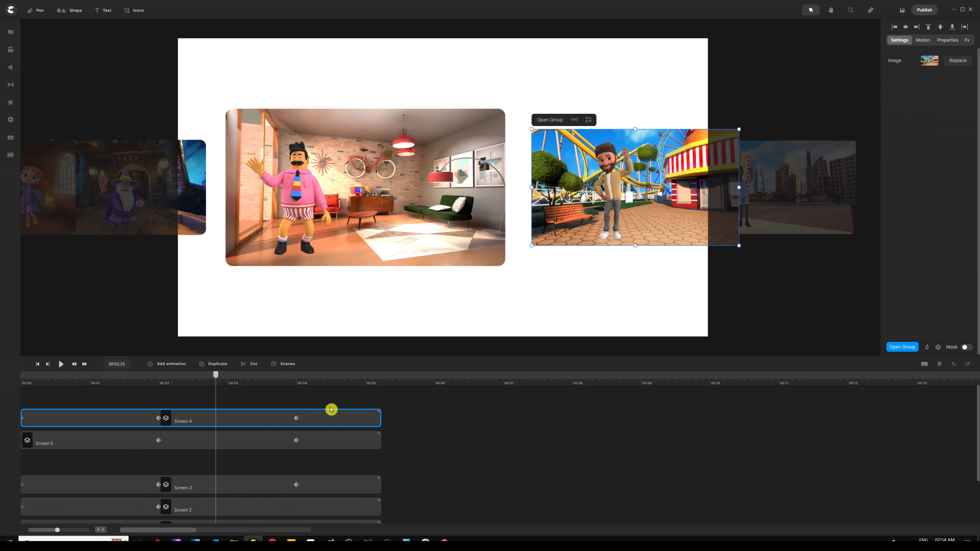
pyautogui.click(315, 399)
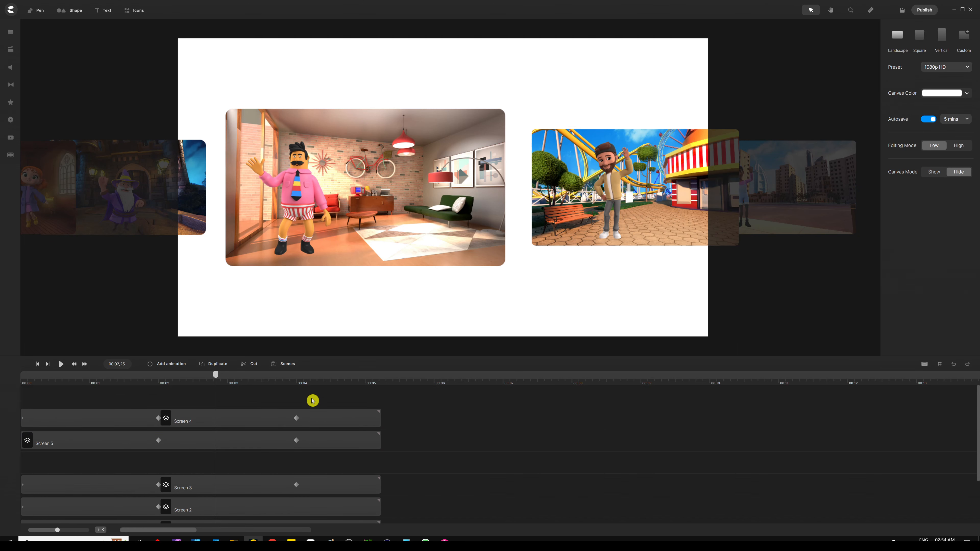
pyautogui.hotkey('ctrl', 'z')
# - Replay the carousel from the start and check the overlap of Screens 4 and 5 just before 3 seconds
pyautogui.press('Home')
pyautogui.press('space')
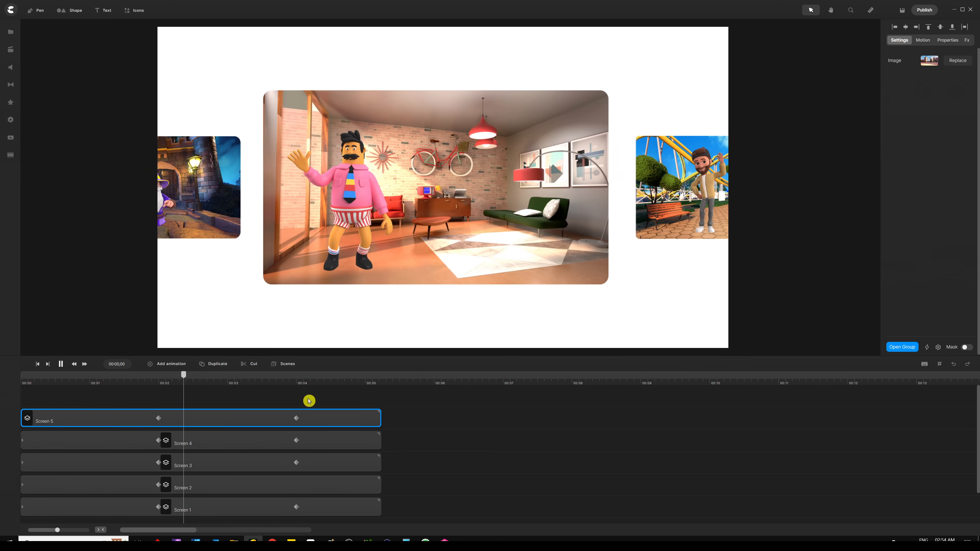
pyautogui.press('space')
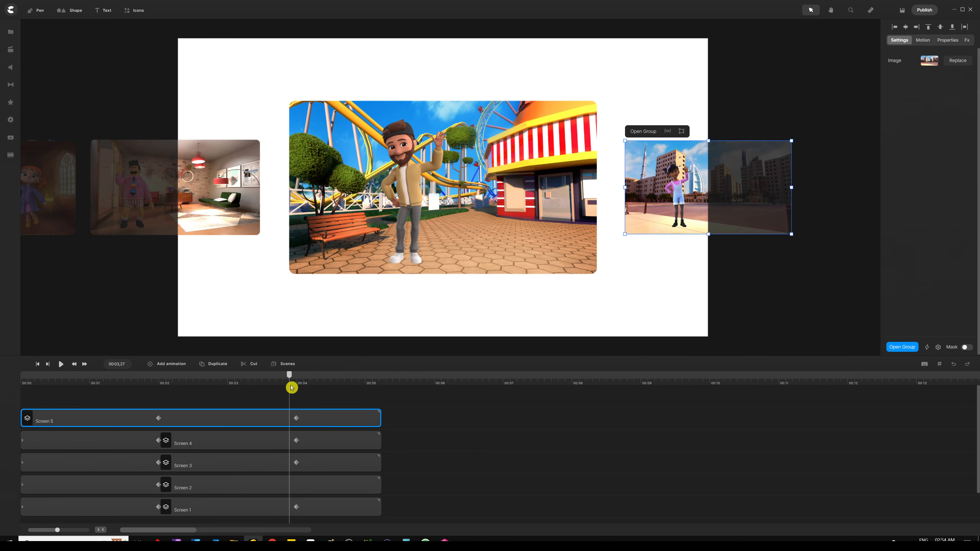
pyautogui.moveTo(292, 388); pyautogui.dragTo(225, 381)
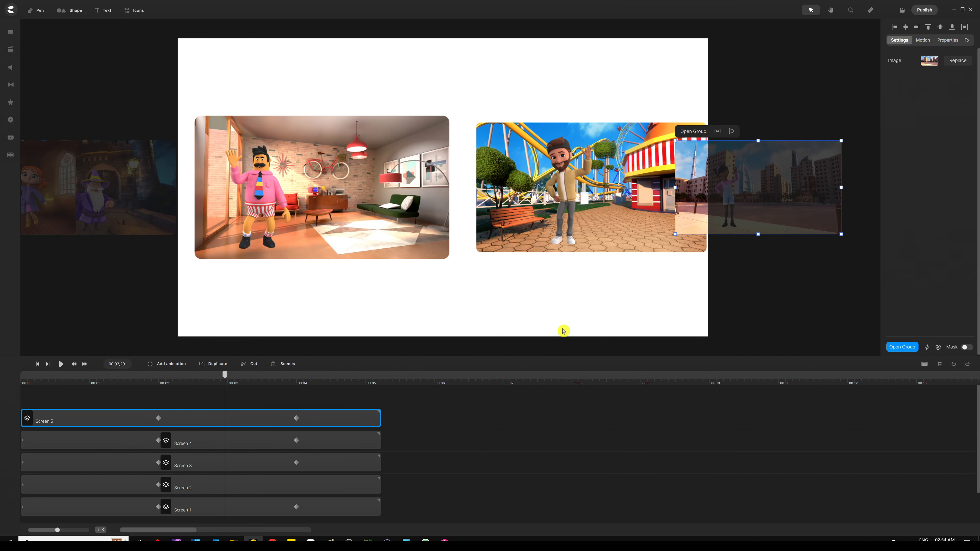
pyautogui.click(565, 207)
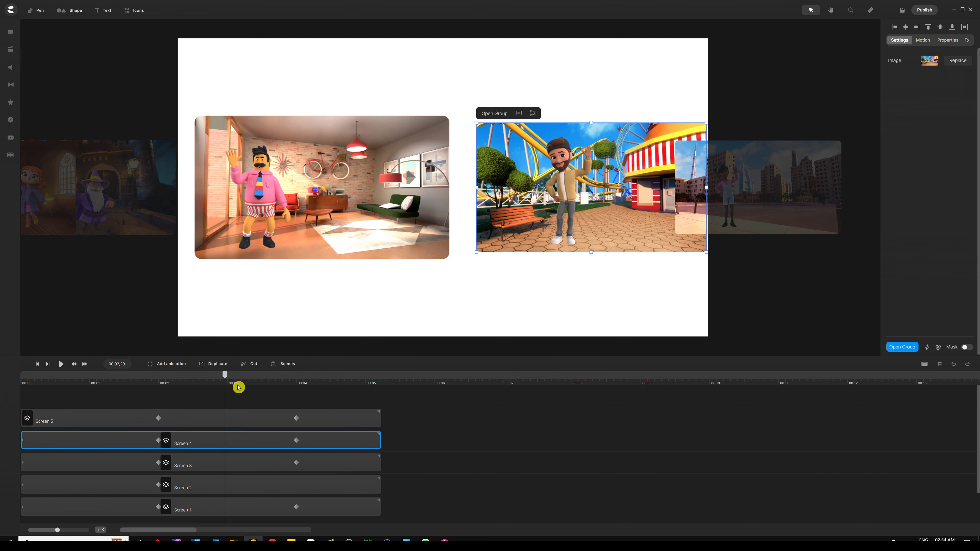
# - Shift Screen 5's starting position at the 2-second keyframe to the right, leaving a small gap beyond the Screen 4 panel
pyautogui.moveTo(225, 375); pyautogui.dragTo(159, 374)
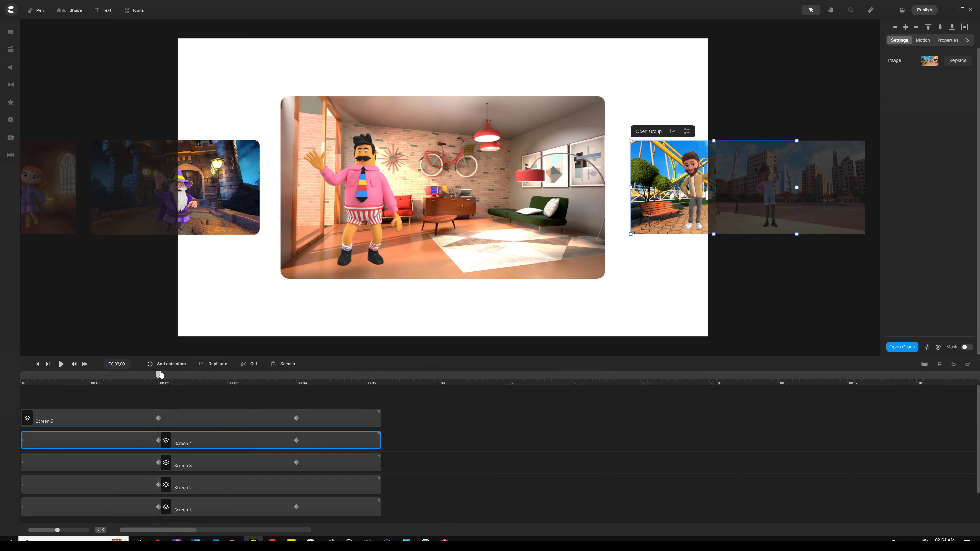
pyautogui.click(160, 417)
pyautogui.hotkey('shift', 'Right')
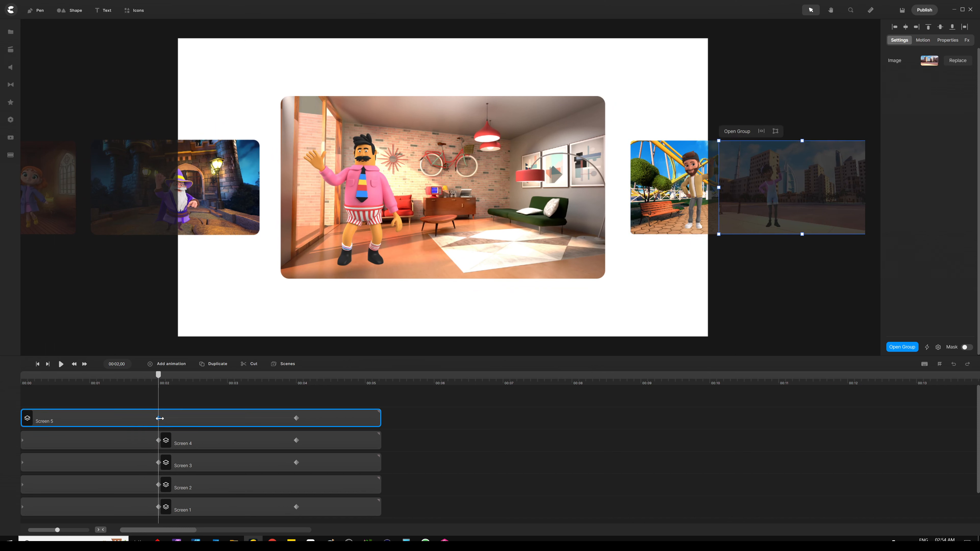
pyautogui.hotkey('shift', 'Right')
pyautogui.hotkey('shift', 'Right')
pyautogui.hotkey('shift', 'Right')
pyautogui.hotkey('shift', 'Right')
pyautogui.hotkey('shift', 'Right')
pyautogui.hotkey('shift', 'Right')
pyautogui.hotkey('shift', 'Right')
pyautogui.hotkey('shift', 'Right')
pyautogui.hotkey('shift', 'Right')
pyautogui.hotkey('shift', 'Right')
pyautogui.hotkey('shift', 'Right')
pyautogui.hotkey('shift', 'Right')
pyautogui.hotkey('shift', 'Right')
pyautogui.hotkey('shift', 'Right')
pyautogui.hotkey('shift', 'Right')
pyautogui.hotkey('shift', 'Right')
pyautogui.hotkey('shift', 'Right')
pyautogui.hotkey('shift', 'Right')
pyautogui.hotkey('shift', 'Right')
pyautogui.hotkey('shift', 'Right')
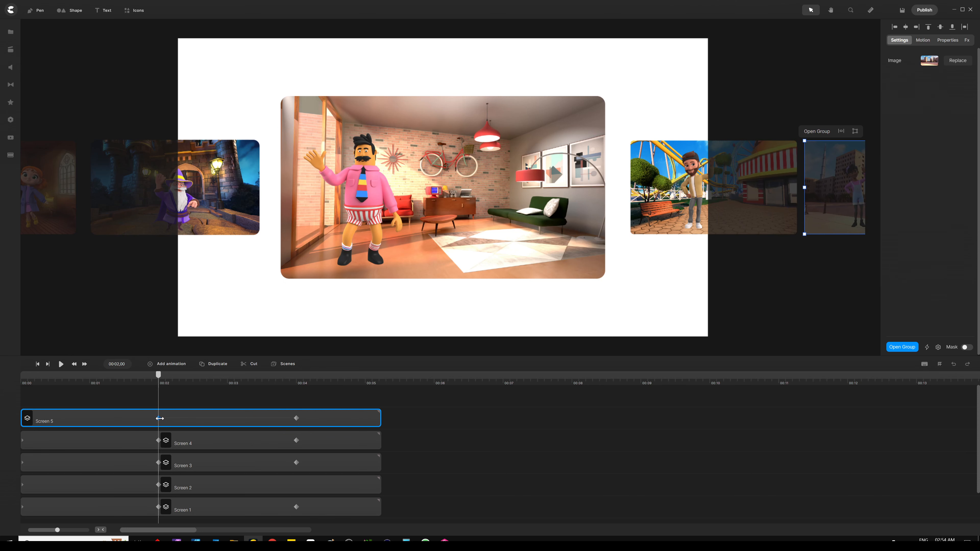
pyautogui.hotkey('shift', 'Right')
pyautogui.hotkey('shift', 'Right')
pyautogui.hotkey('shift', 'Right')
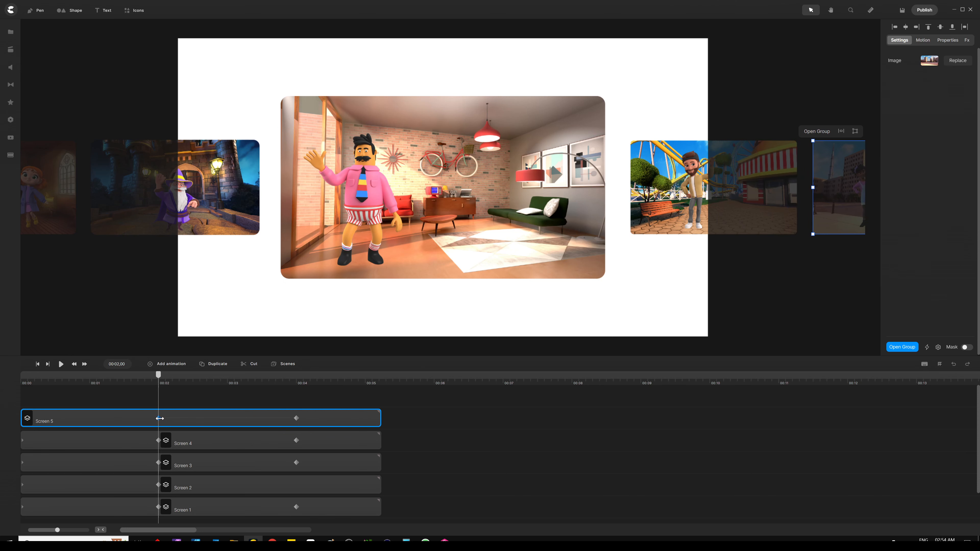
# - Play the carousel from 2 seconds to check how Screen 5 slides in
pyautogui.click(104, 394)
pyautogui.press('space')
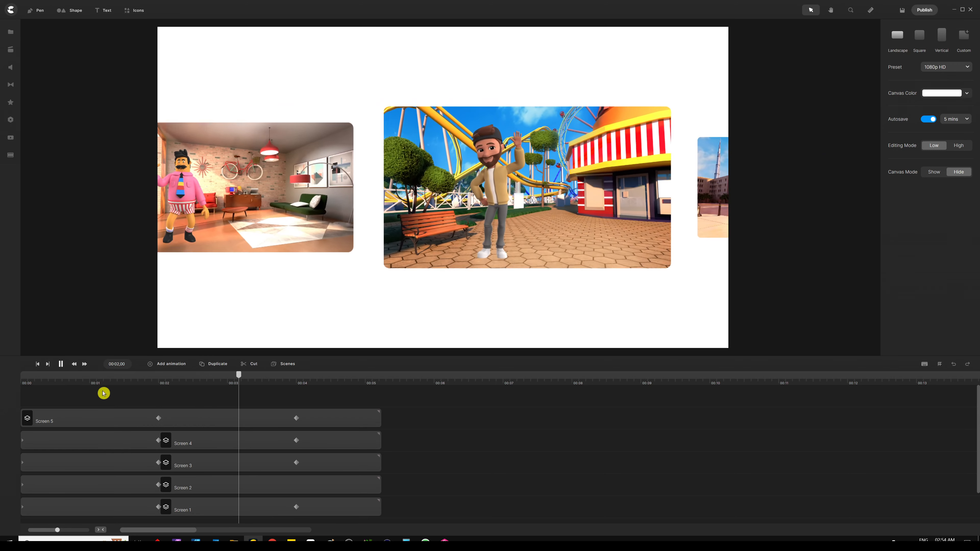
pyautogui.press('space')
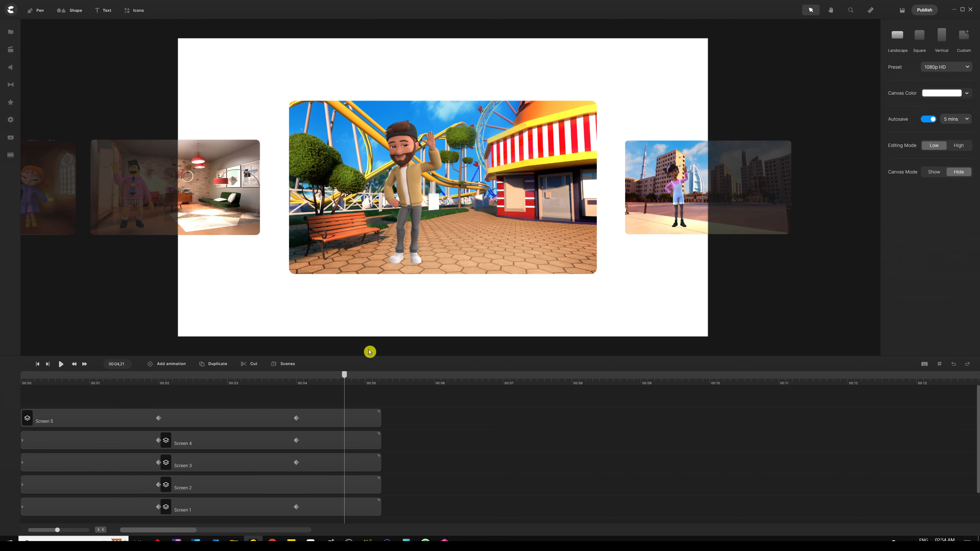
# - Examine the spacing between all five panels around 2 seconds, including those outside the canvas
pyautogui.moveTo(345, 377); pyautogui.dragTo(161, 376)
pyautogui.click(390, 245)
pyautogui.scroll(-3, 380, 202)
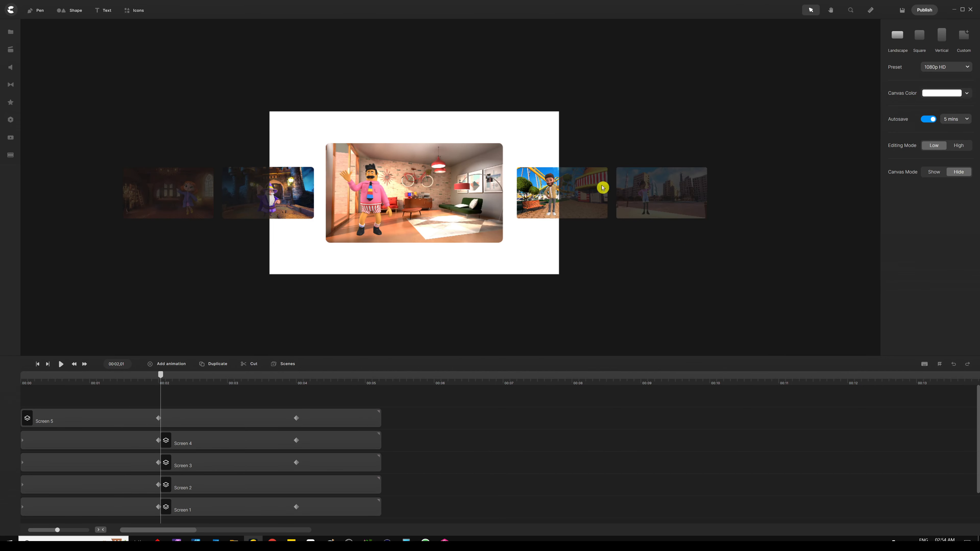
pyautogui.click(545, 194)
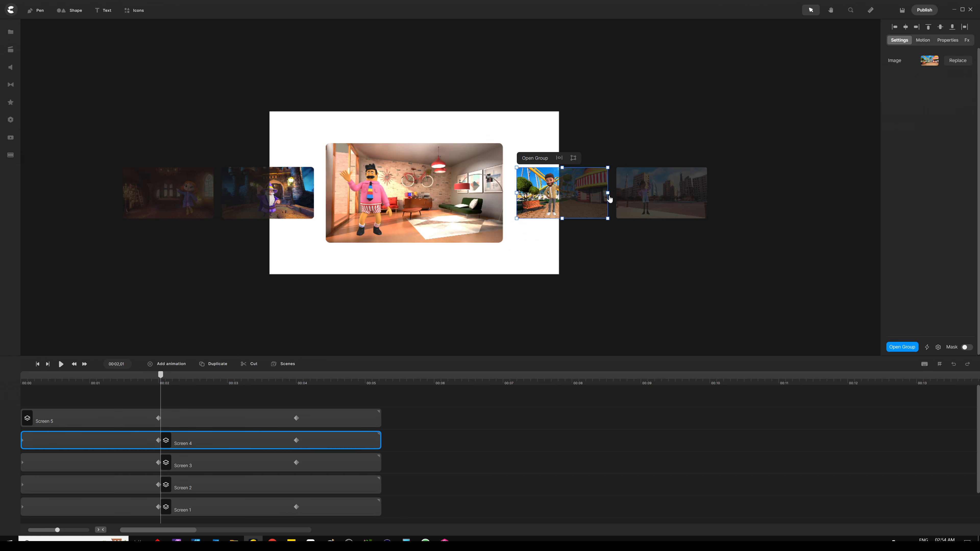
pyautogui.click(592, 280)
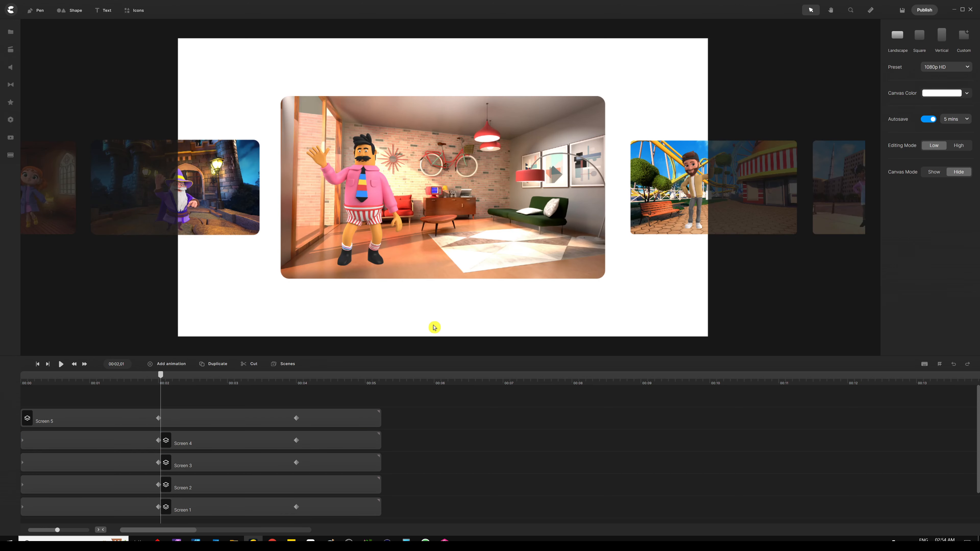
# - Group the five Screen layers, duplicate the group and place the copy directly after the original on the same track
pyautogui.moveTo(161, 378); pyautogui.dragTo(2, 374)
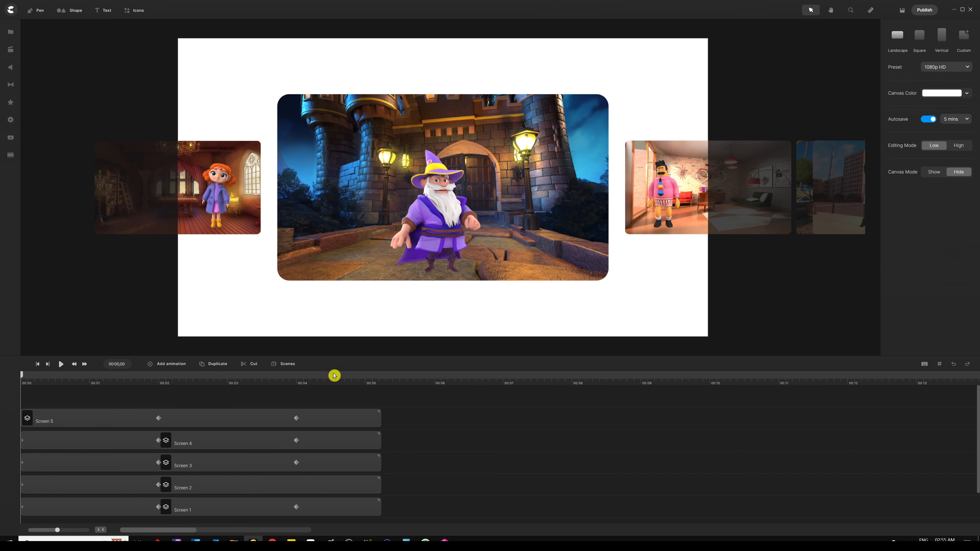
pyautogui.moveTo(332, 356); pyautogui.dragTo(324, 312)
pyautogui.moveTo(249, 354); pyautogui.dragTo(166, 492)
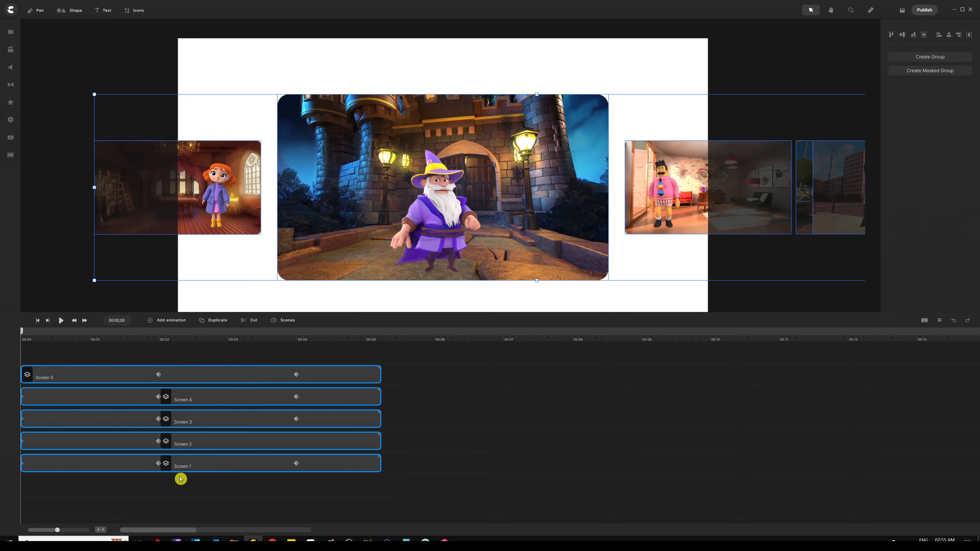
pyautogui.hotkey('ctrl', 'g')
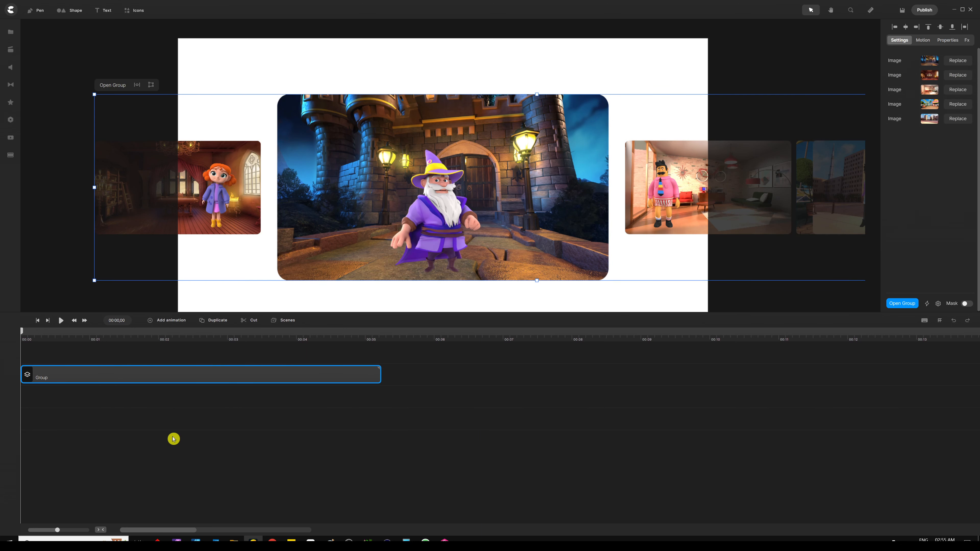
pyautogui.hotkey('ctrl', 'd')
pyautogui.moveTo(105, 379); pyautogui.dragTo(448, 395)
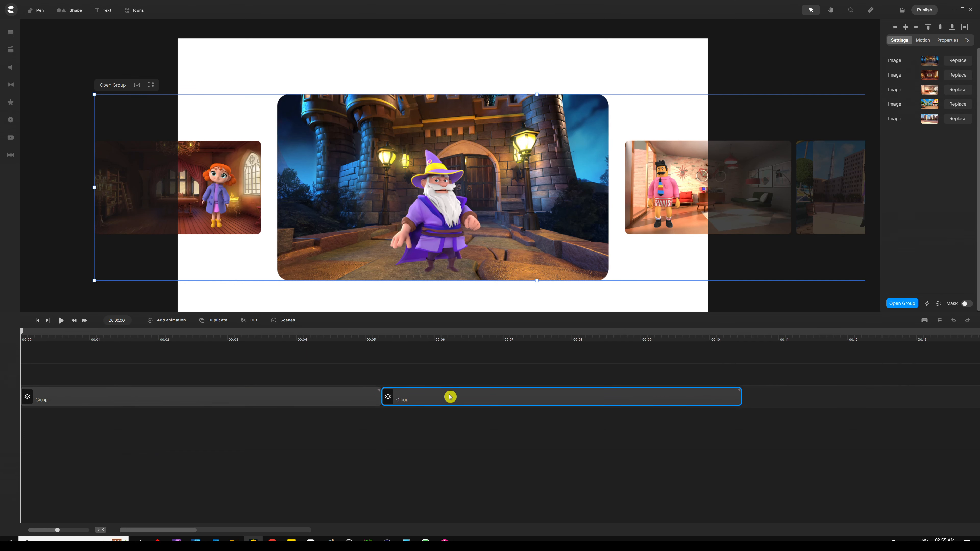
# - Check the start of the second group just after 5 seconds and return to the beginning of the timeline
pyautogui.click(388, 339)
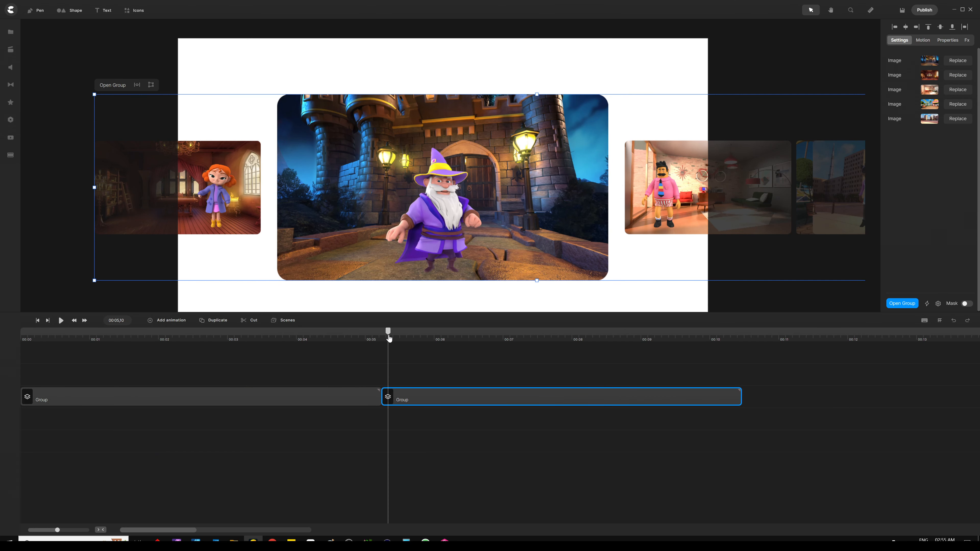
pyautogui.moveTo(389, 338)
pyautogui.mouseDown()
pyautogui.moveTo(449, 339)
pyautogui.moveTo(386, 343)
pyautogui.mouseUp()
pyautogui.click(429, 357)
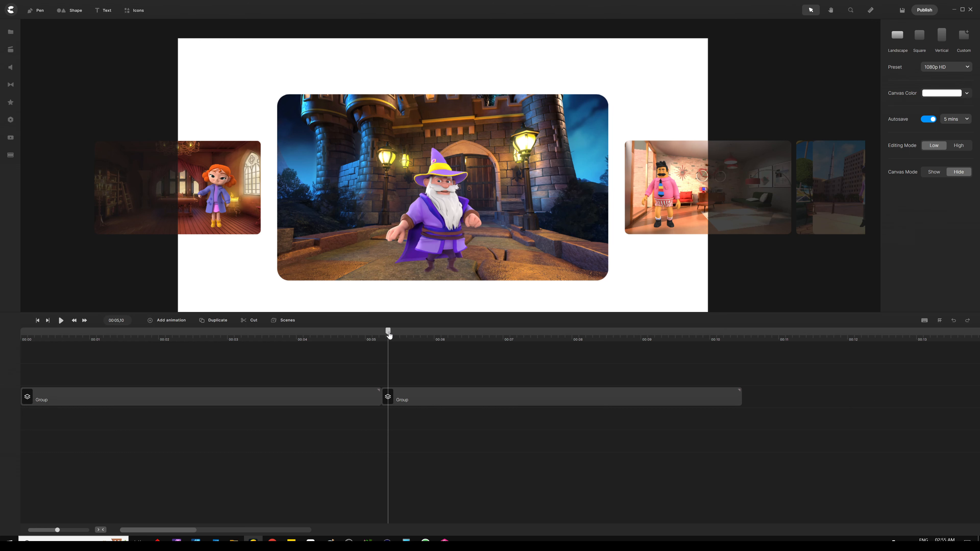
pyautogui.moveTo(388, 334); pyautogui.dragTo(1, 329)
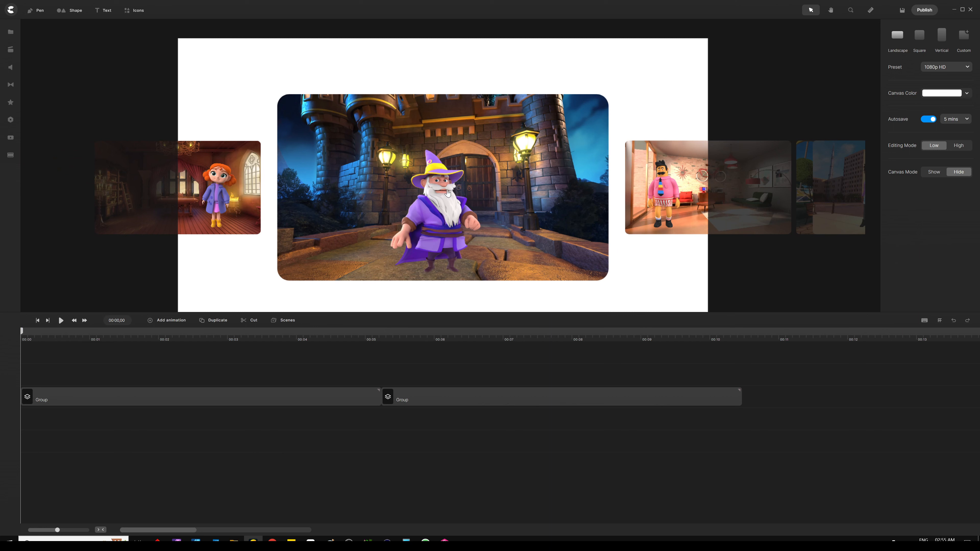